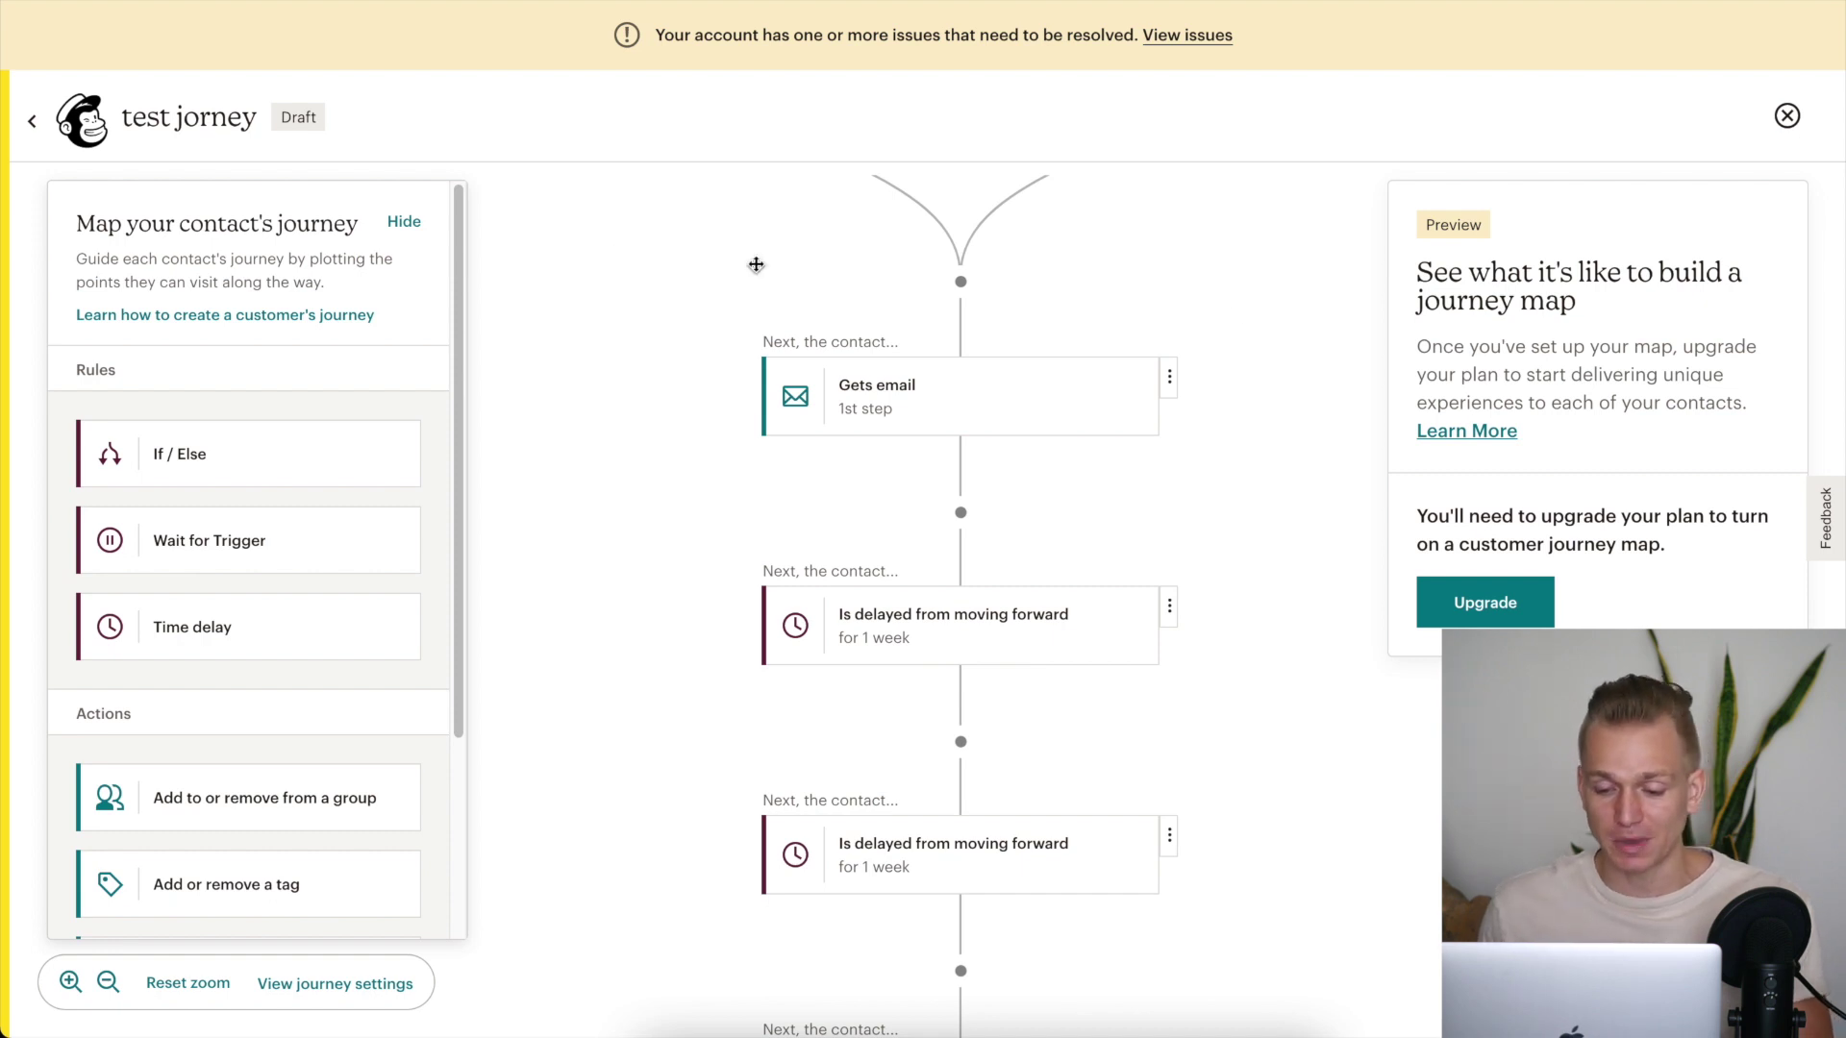
# - Back in Mailchimp, open the If/Else step that sends 1st-step clickers down the Yes path
pyautogui.moveTo(1279, 330); pyautogui.dragTo(1259, 382)
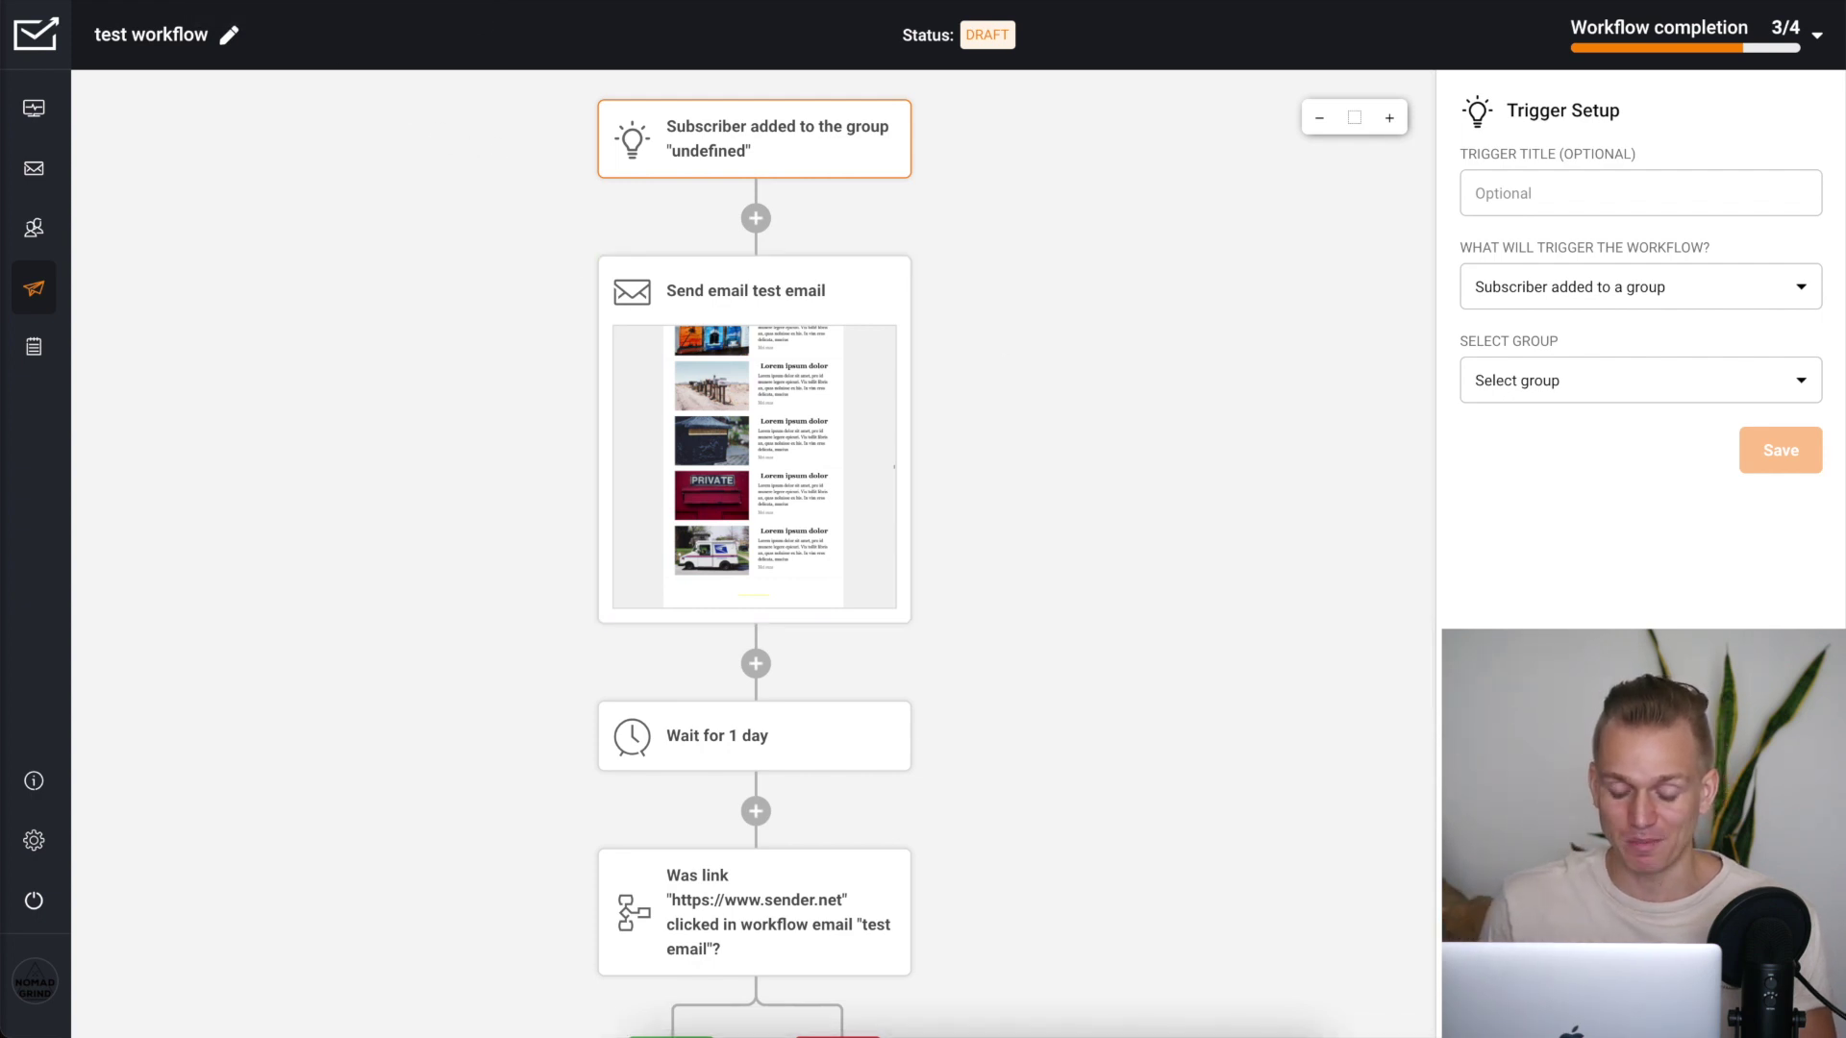
pyautogui.click(338, 0)
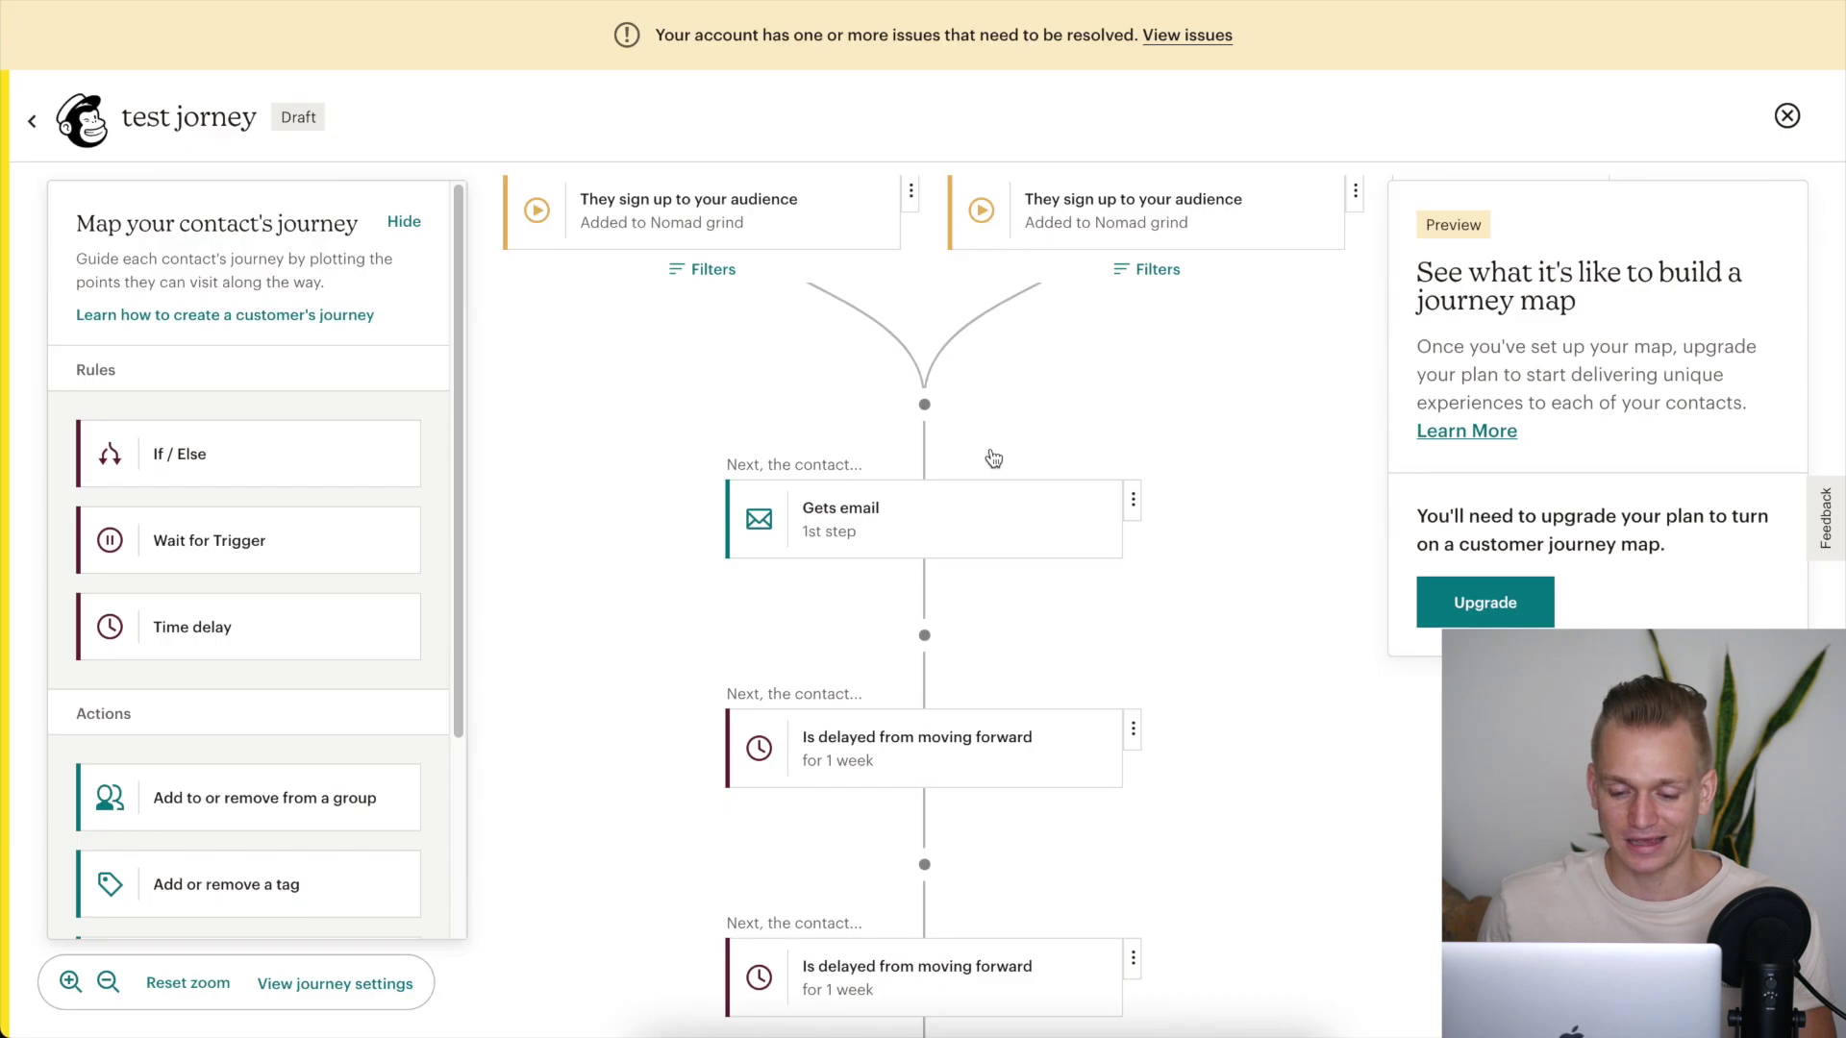
pyautogui.scroll(-5, 1228, 672)
pyautogui.scroll(-5, 1167, 584)
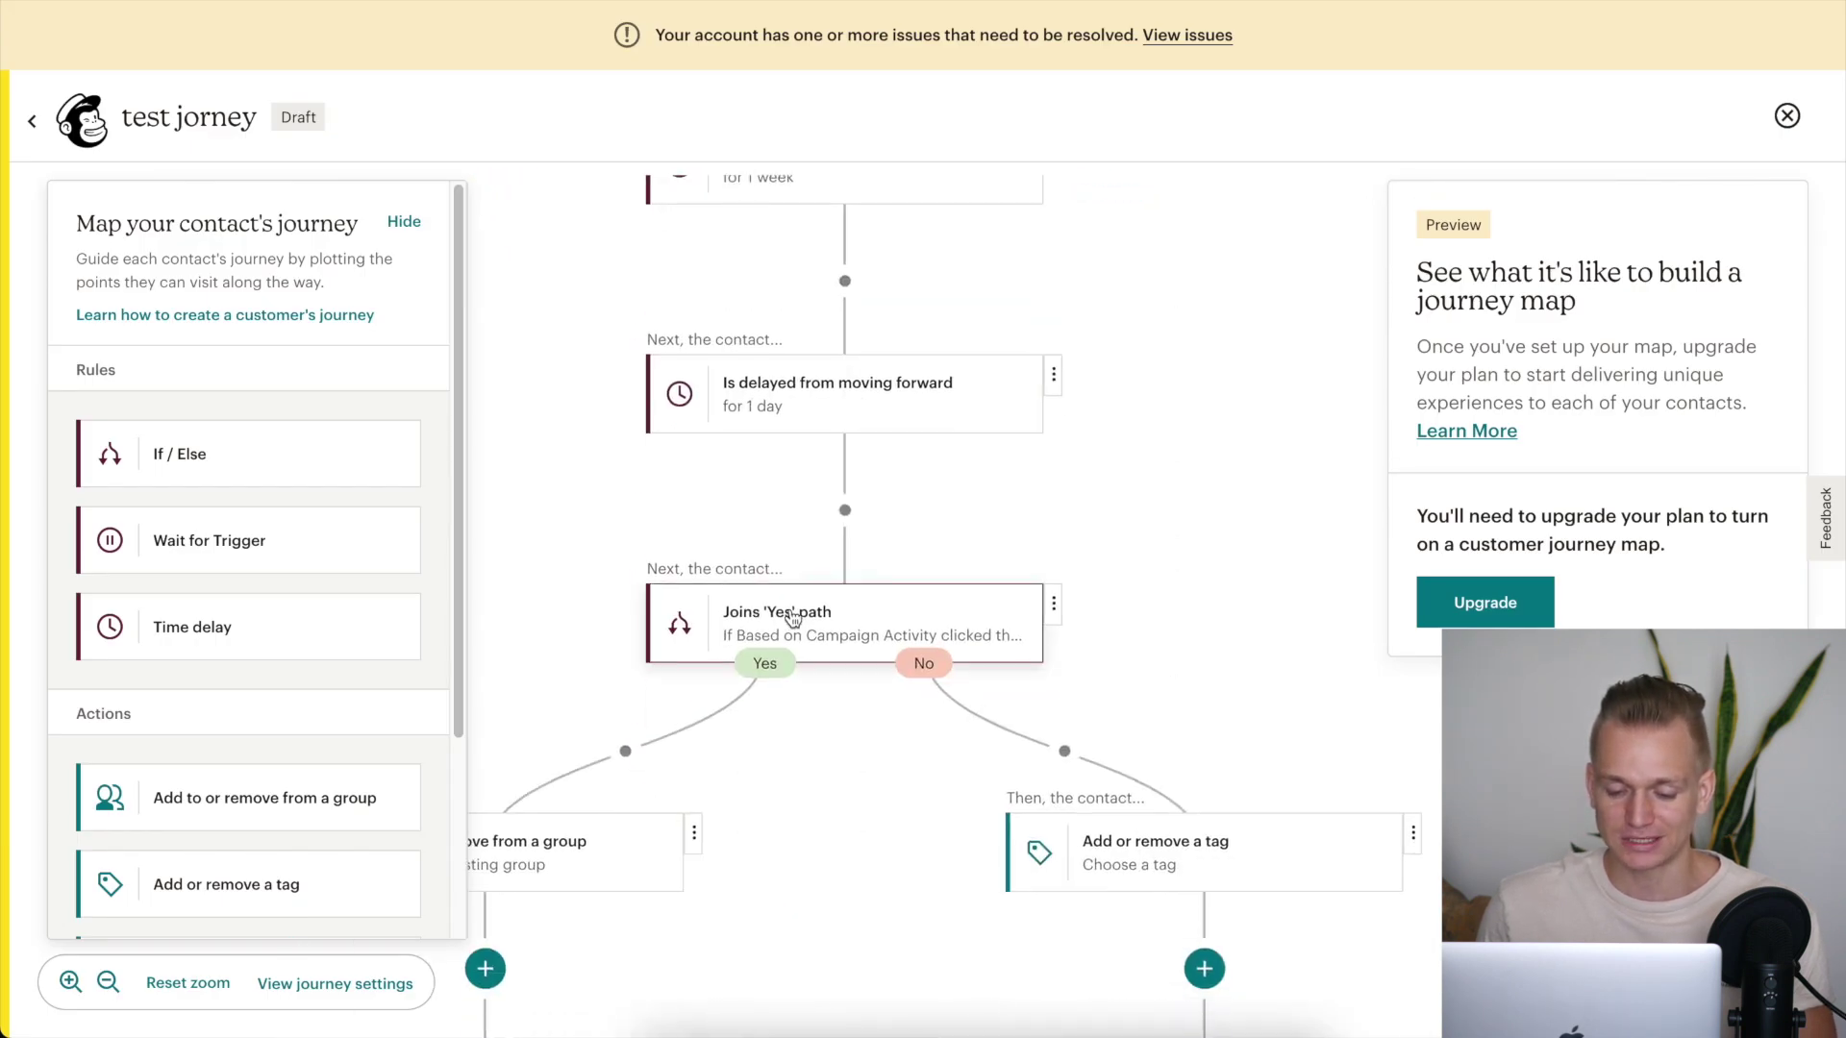
pyautogui.click(800, 638)
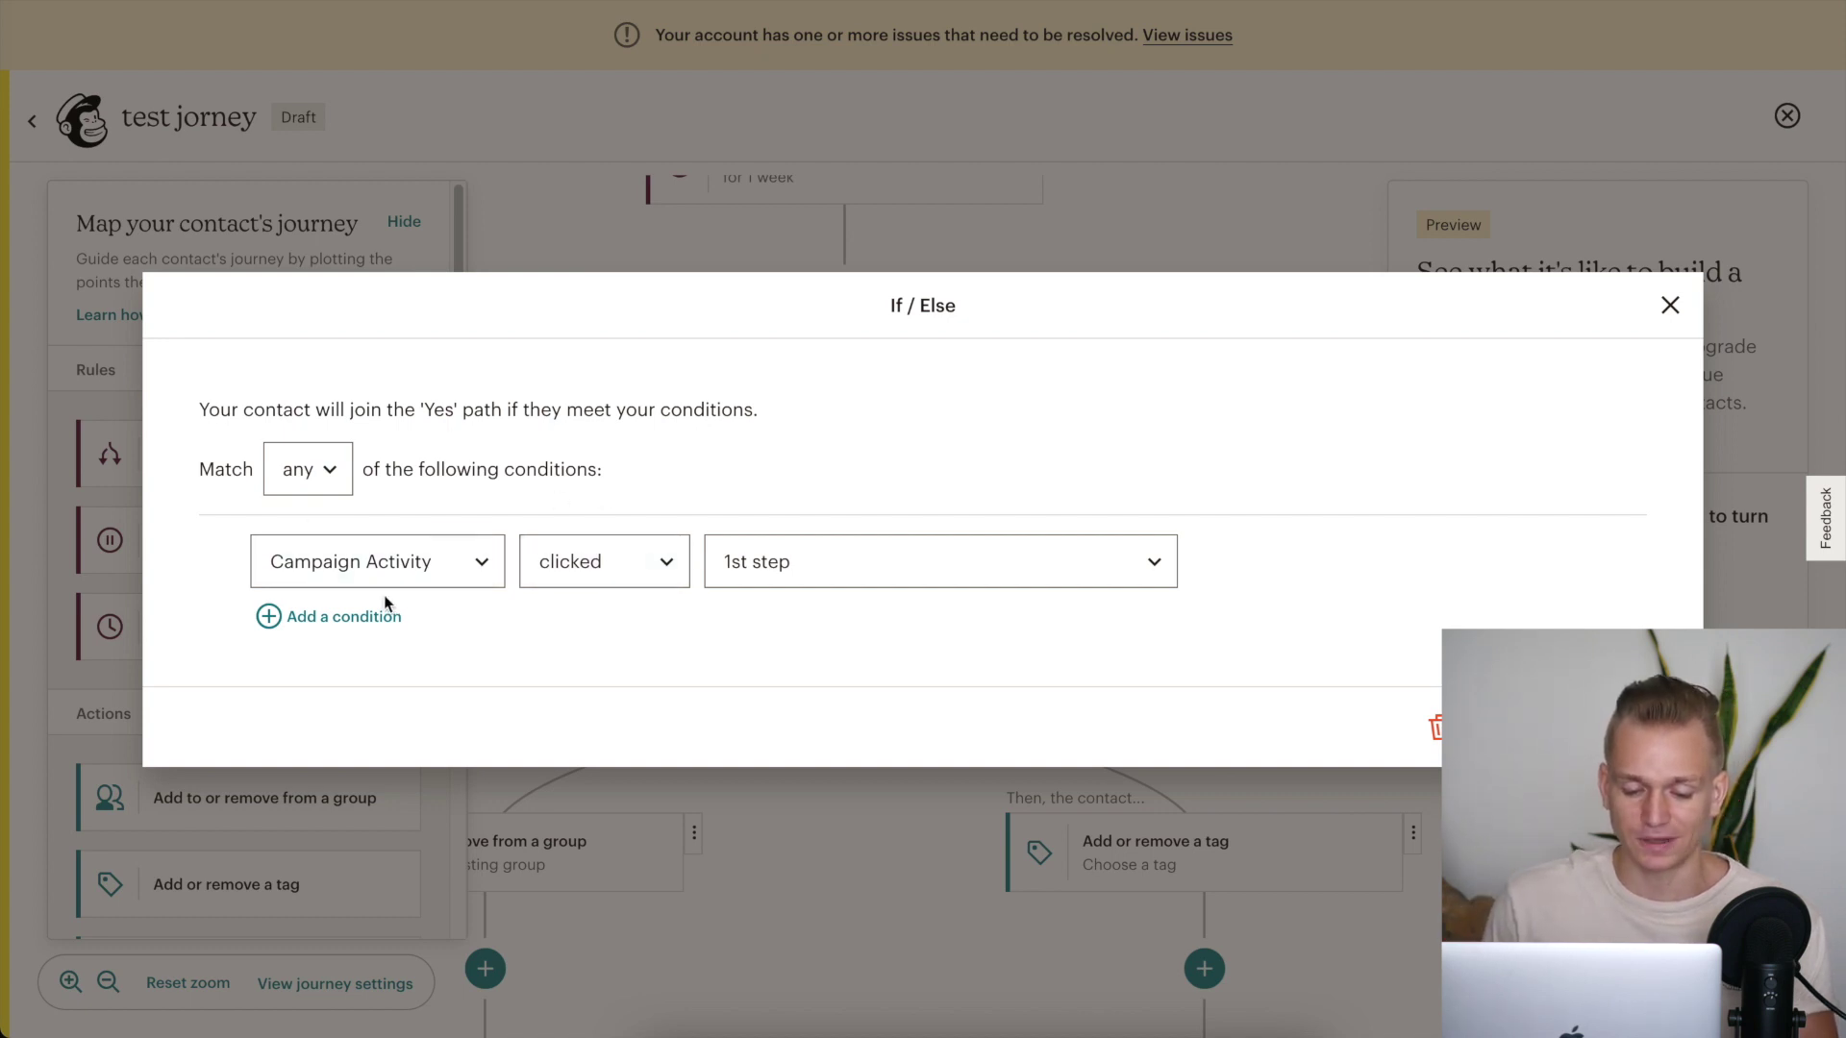
# - Review the campaign activity types, keep 'clicked', and close the If / Else rule
pyautogui.click(632, 577)
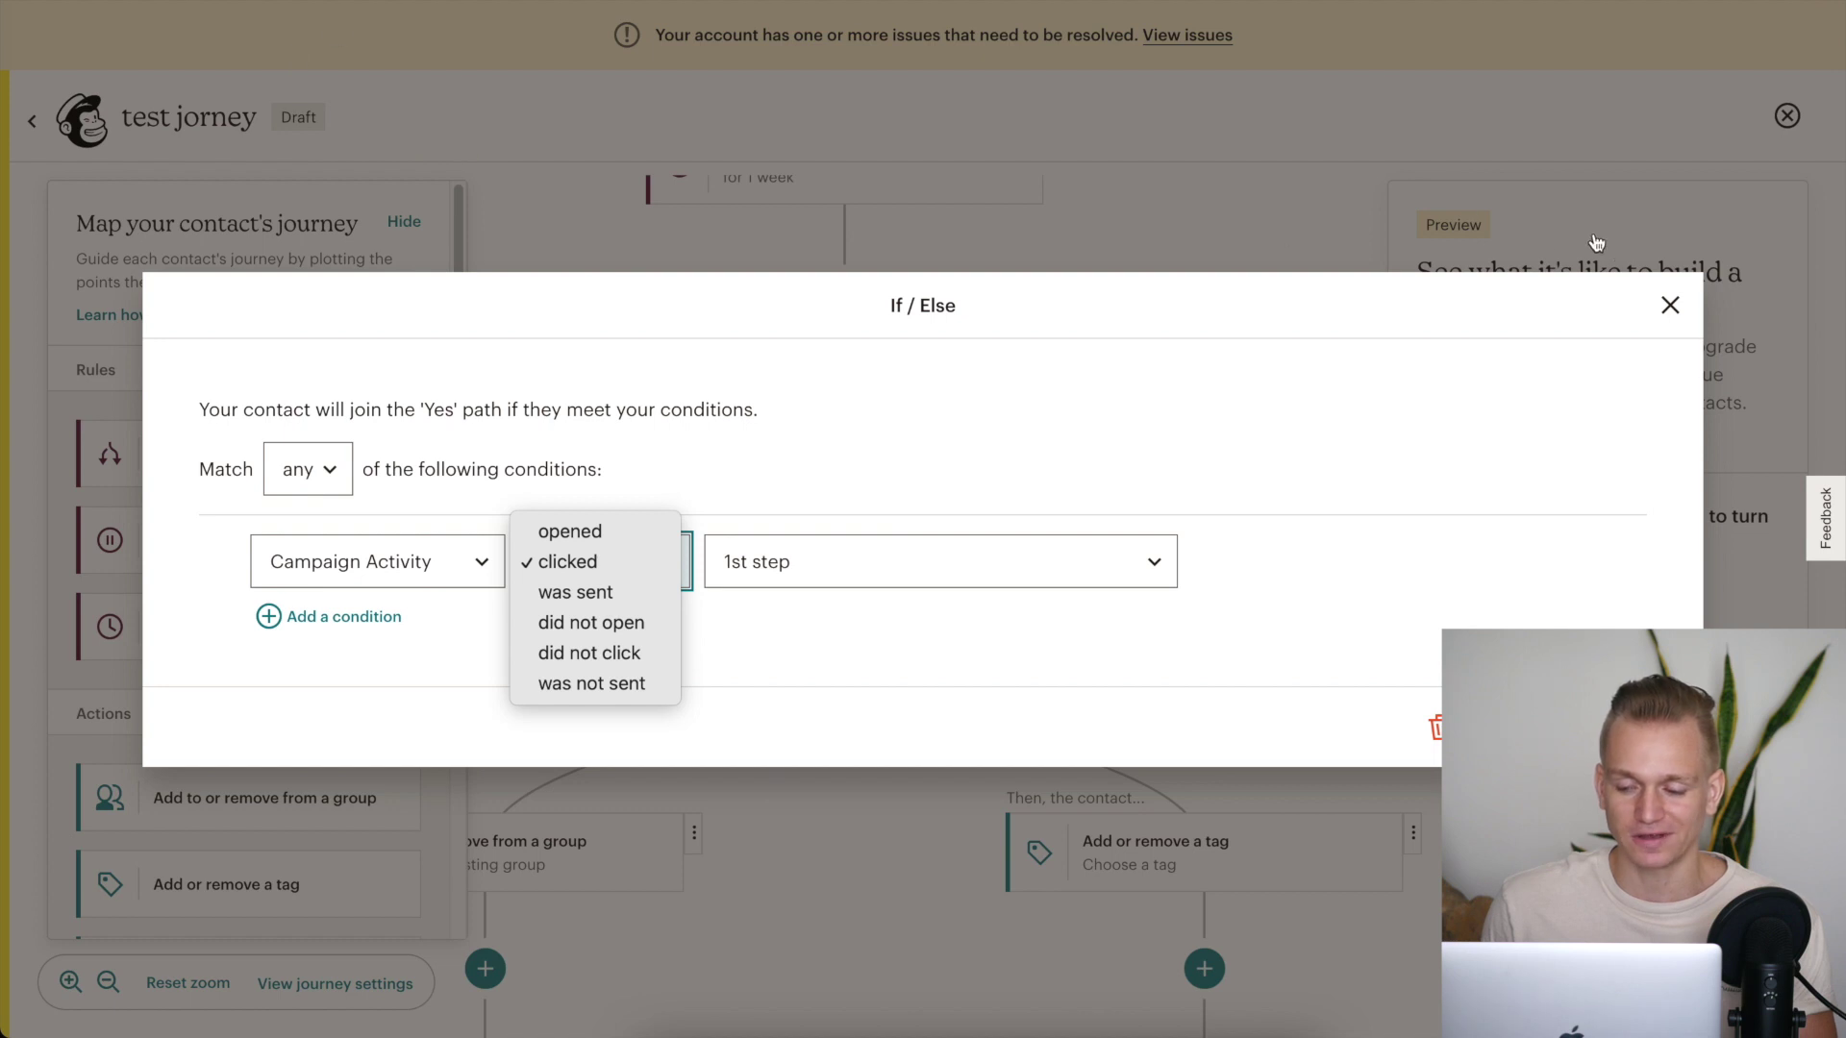
pyautogui.press('Escape')
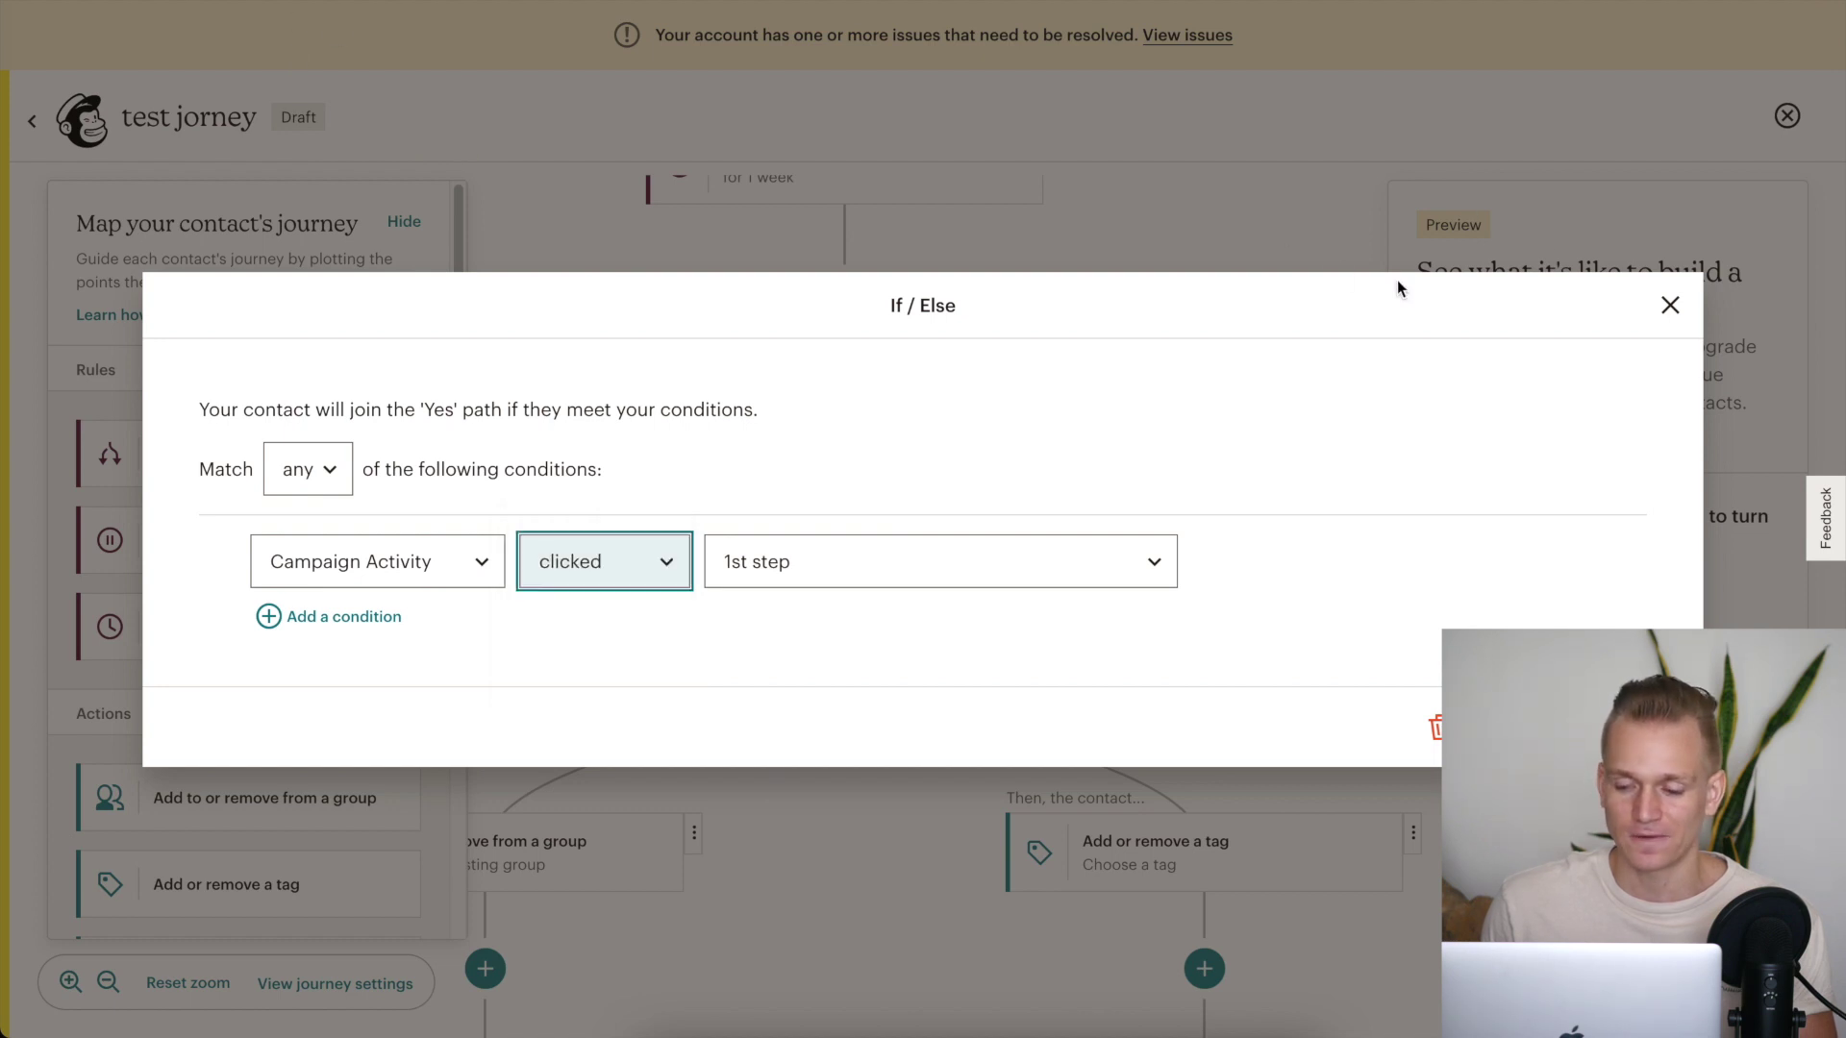
pyautogui.click(1670, 304)
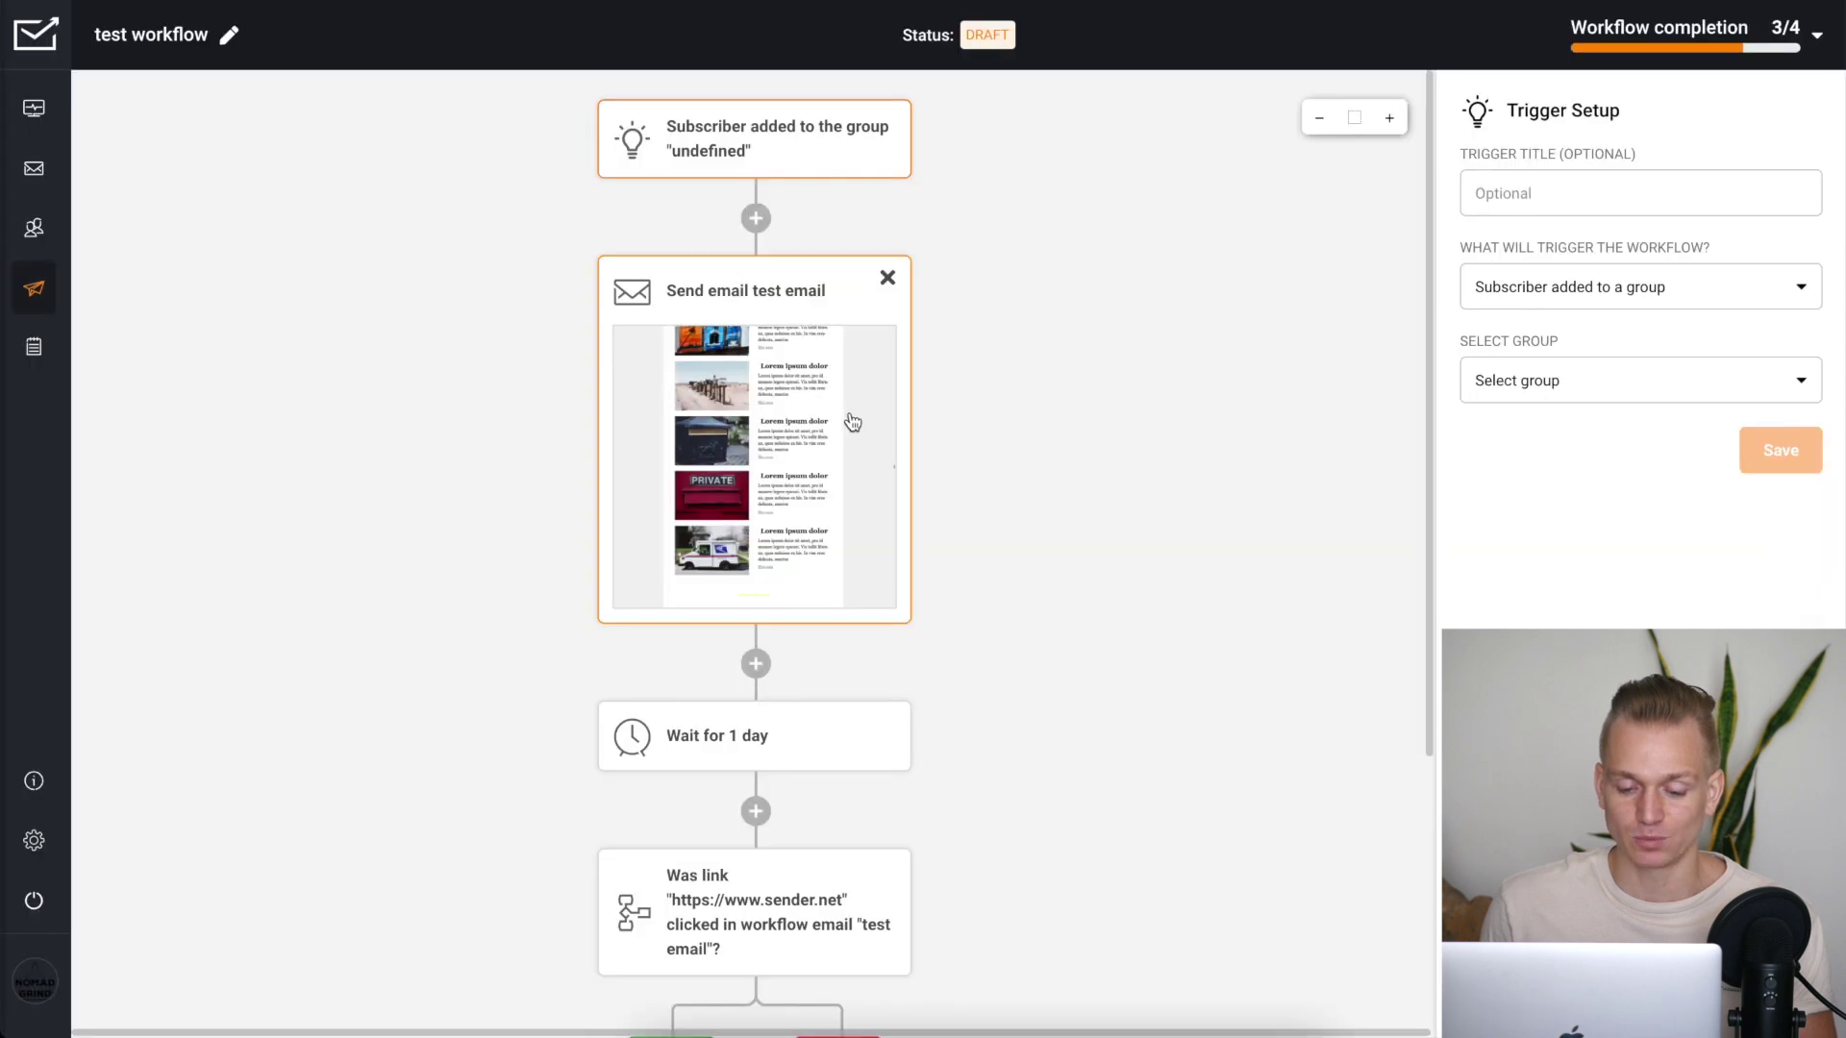
pyautogui.click(783, 921)
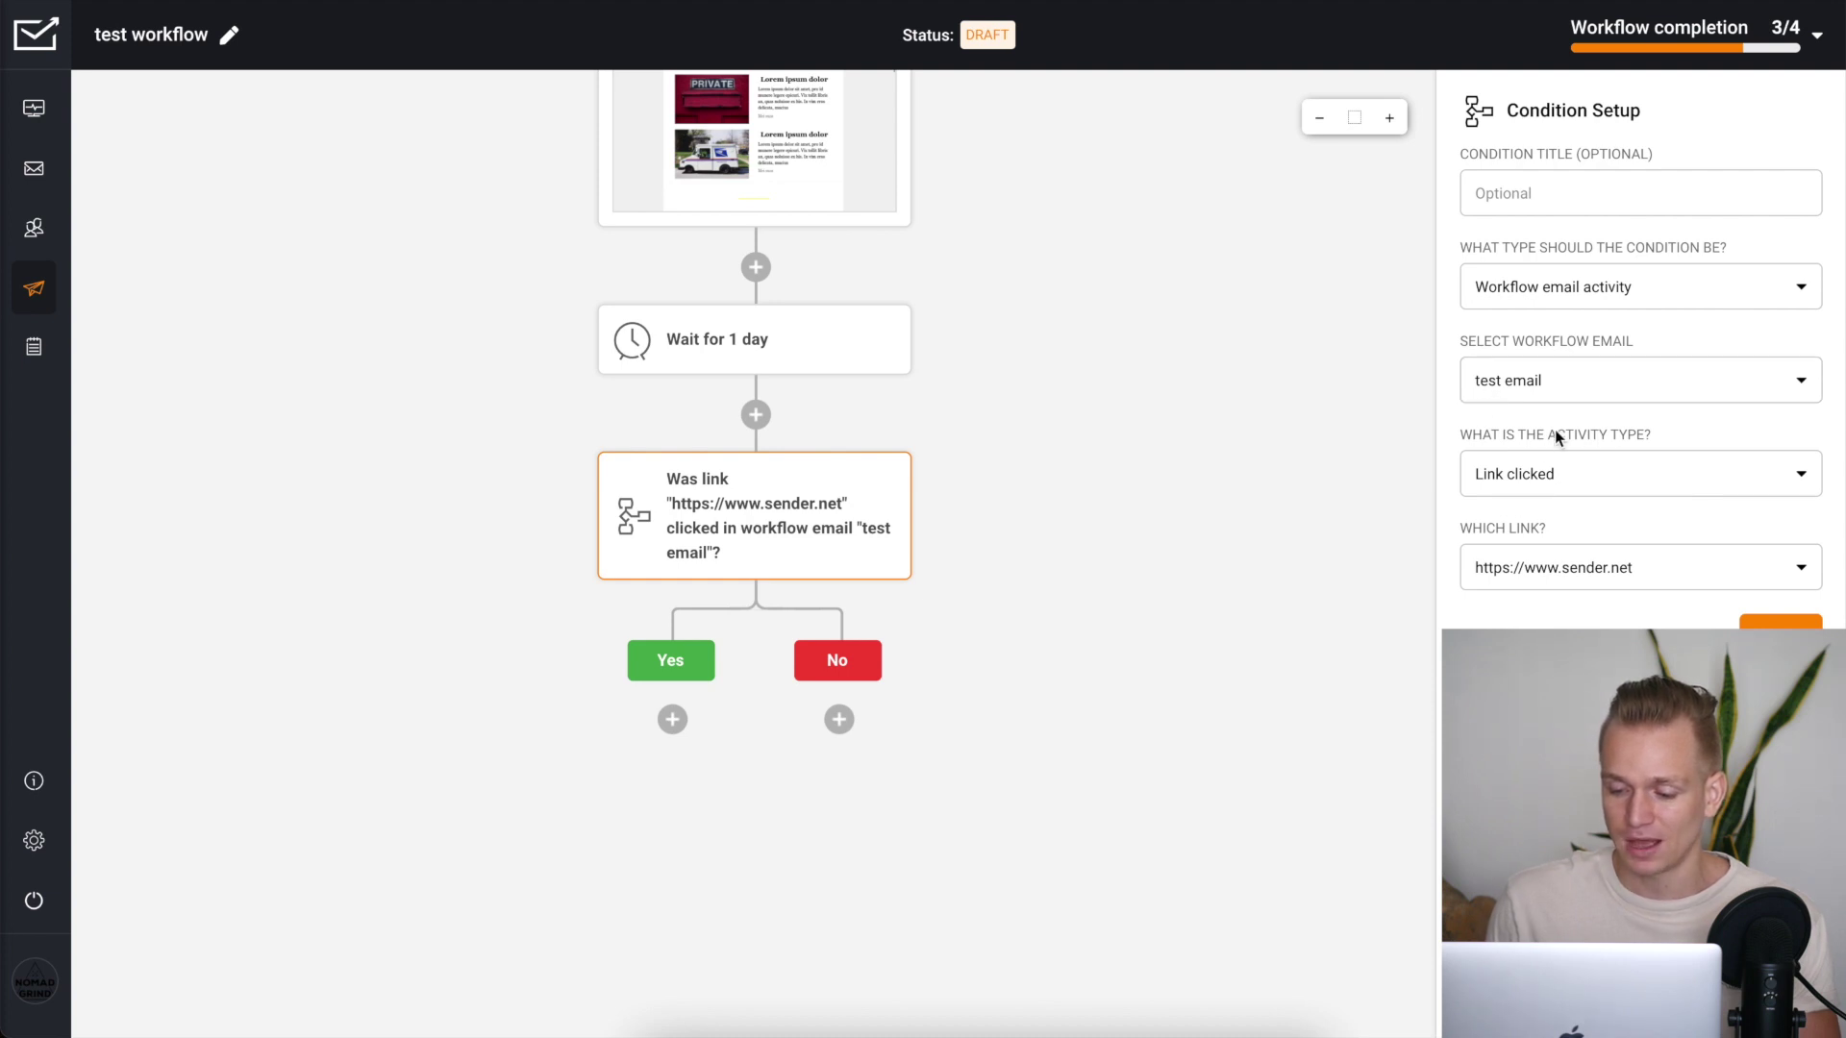
pyautogui.click(1550, 577)
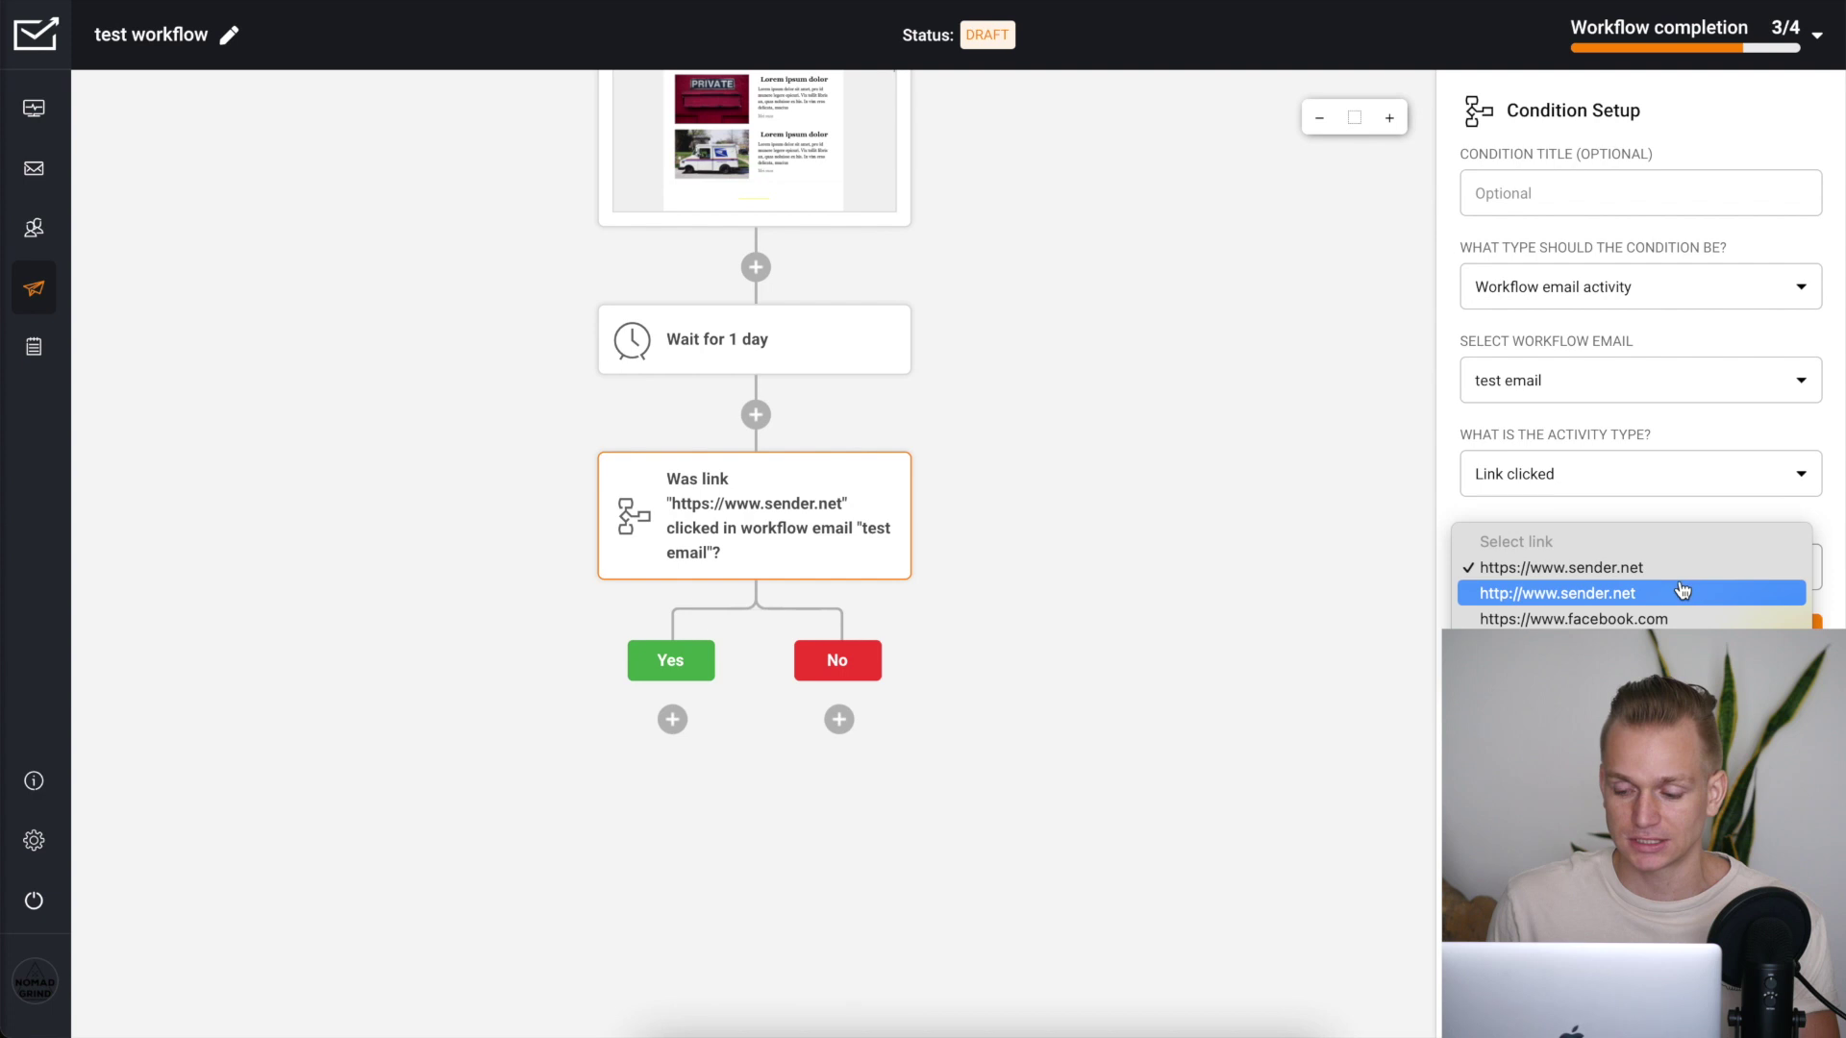
pyautogui.click(1541, 573)
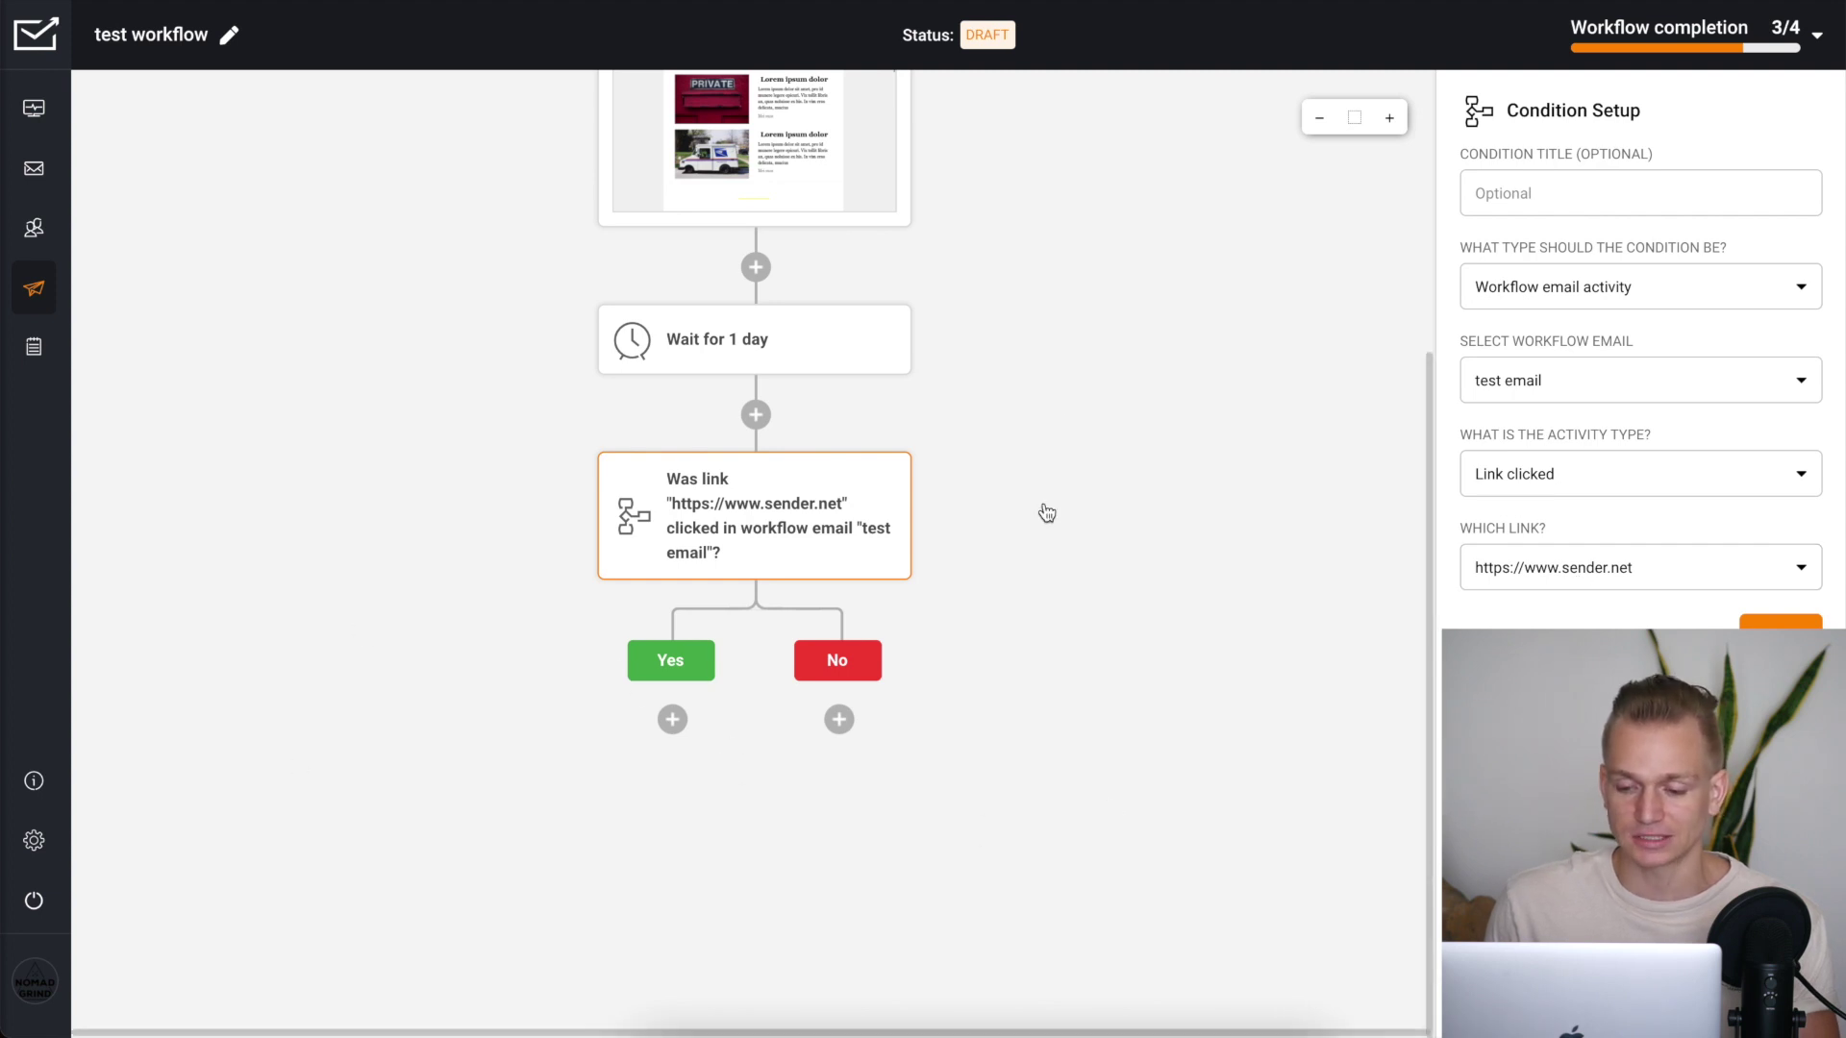
pyautogui.scroll(4, 980, 355)
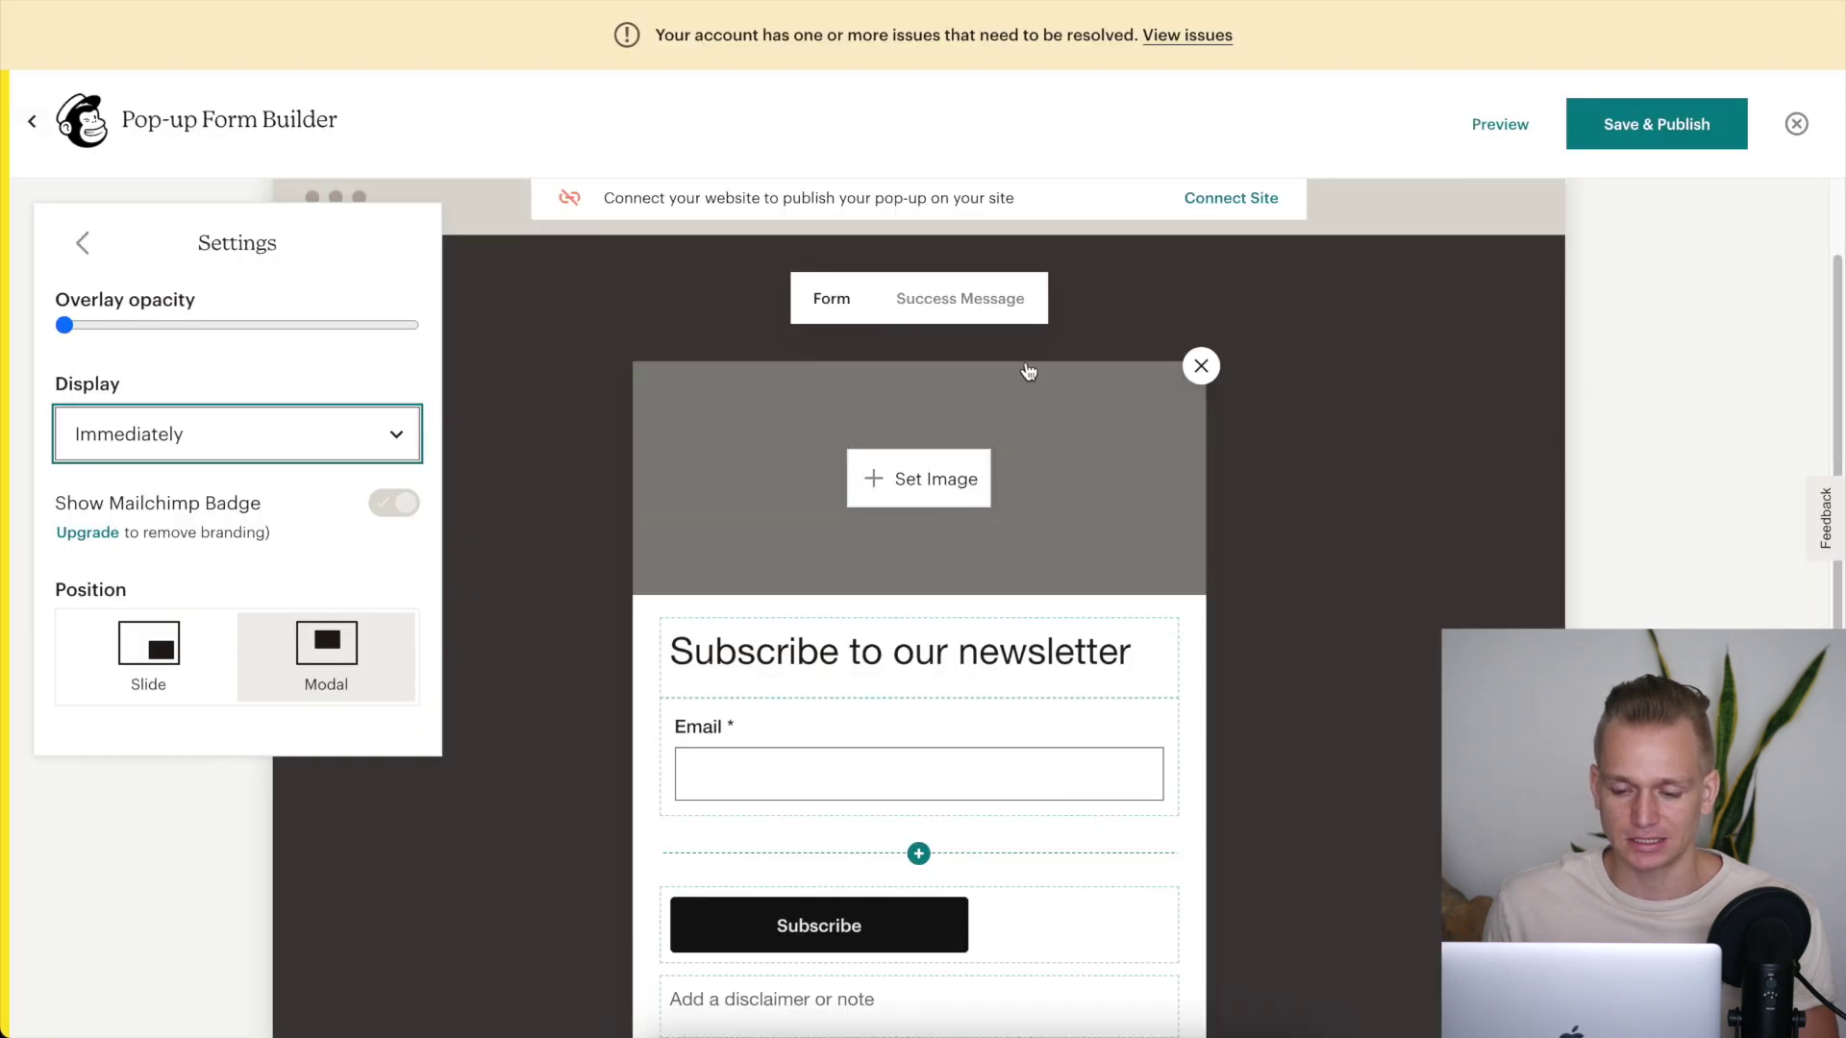
# - Leave the newsletter pop-up's settings and bring up its Layout choices
pyautogui.scroll(-3, 912, 330)
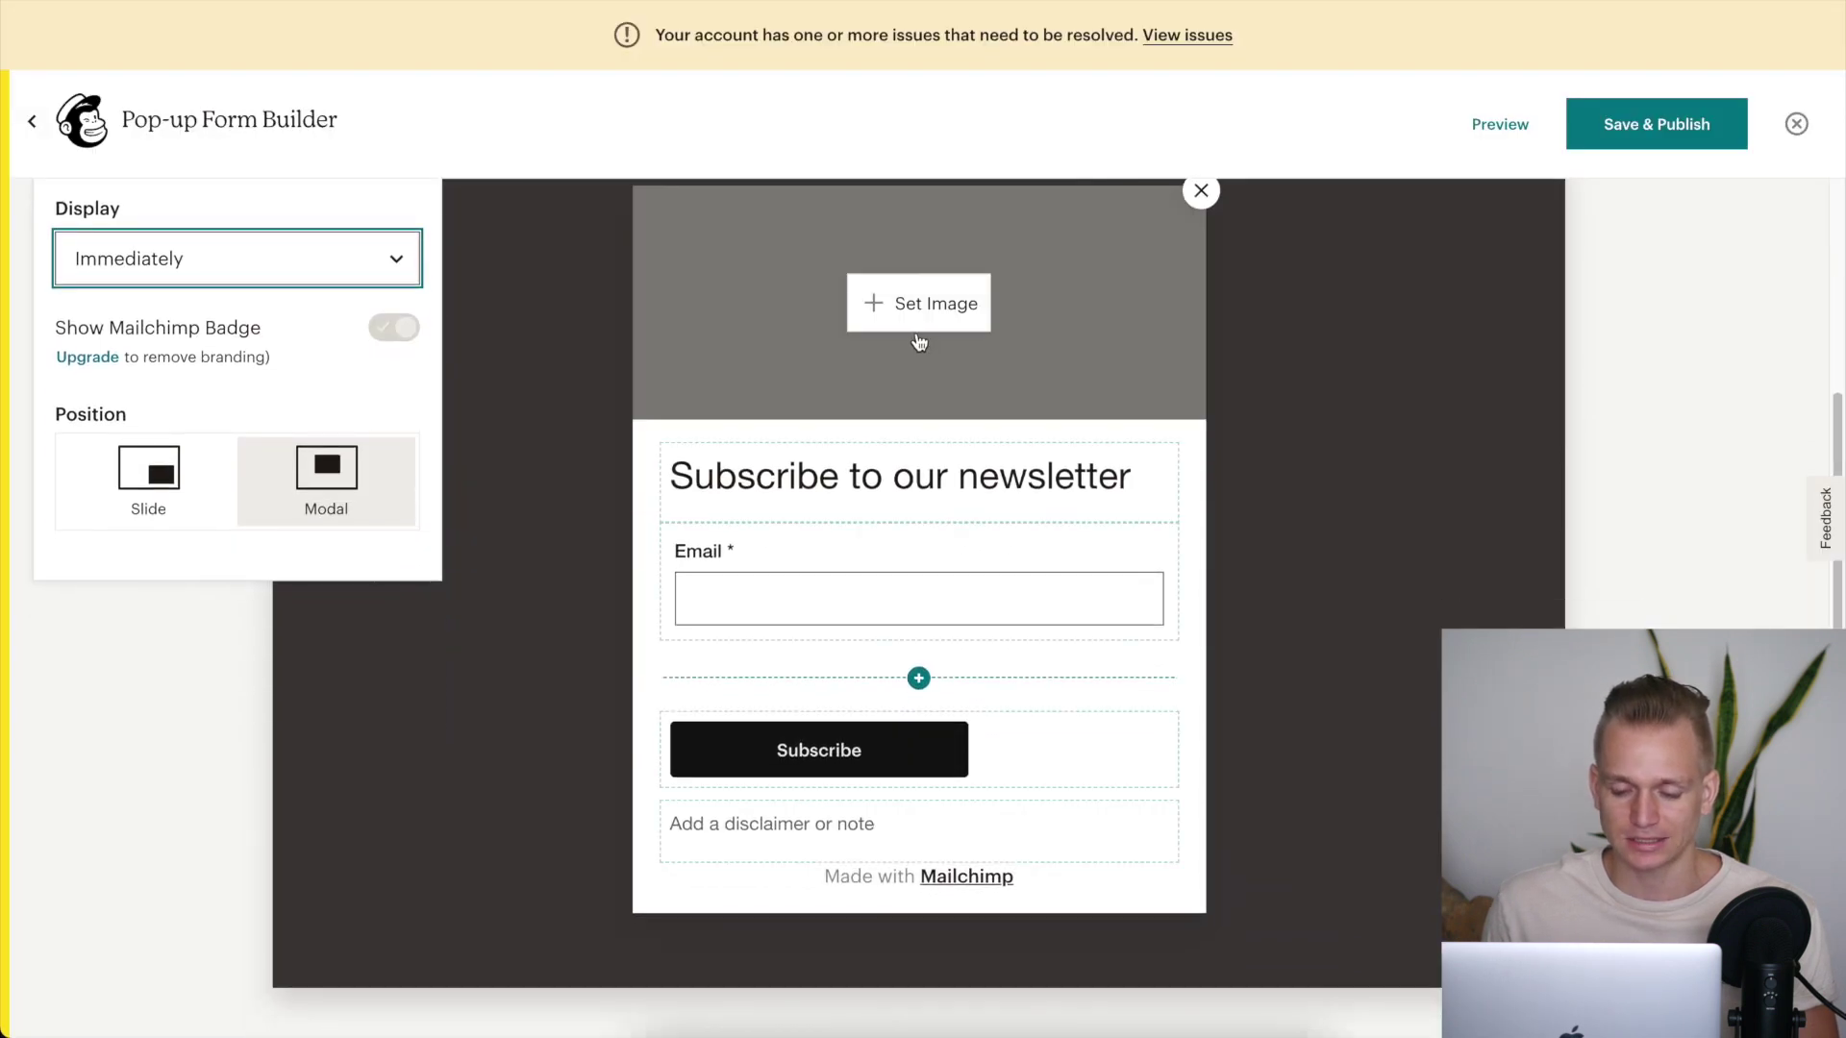
pyautogui.scroll(5, 914, 334)
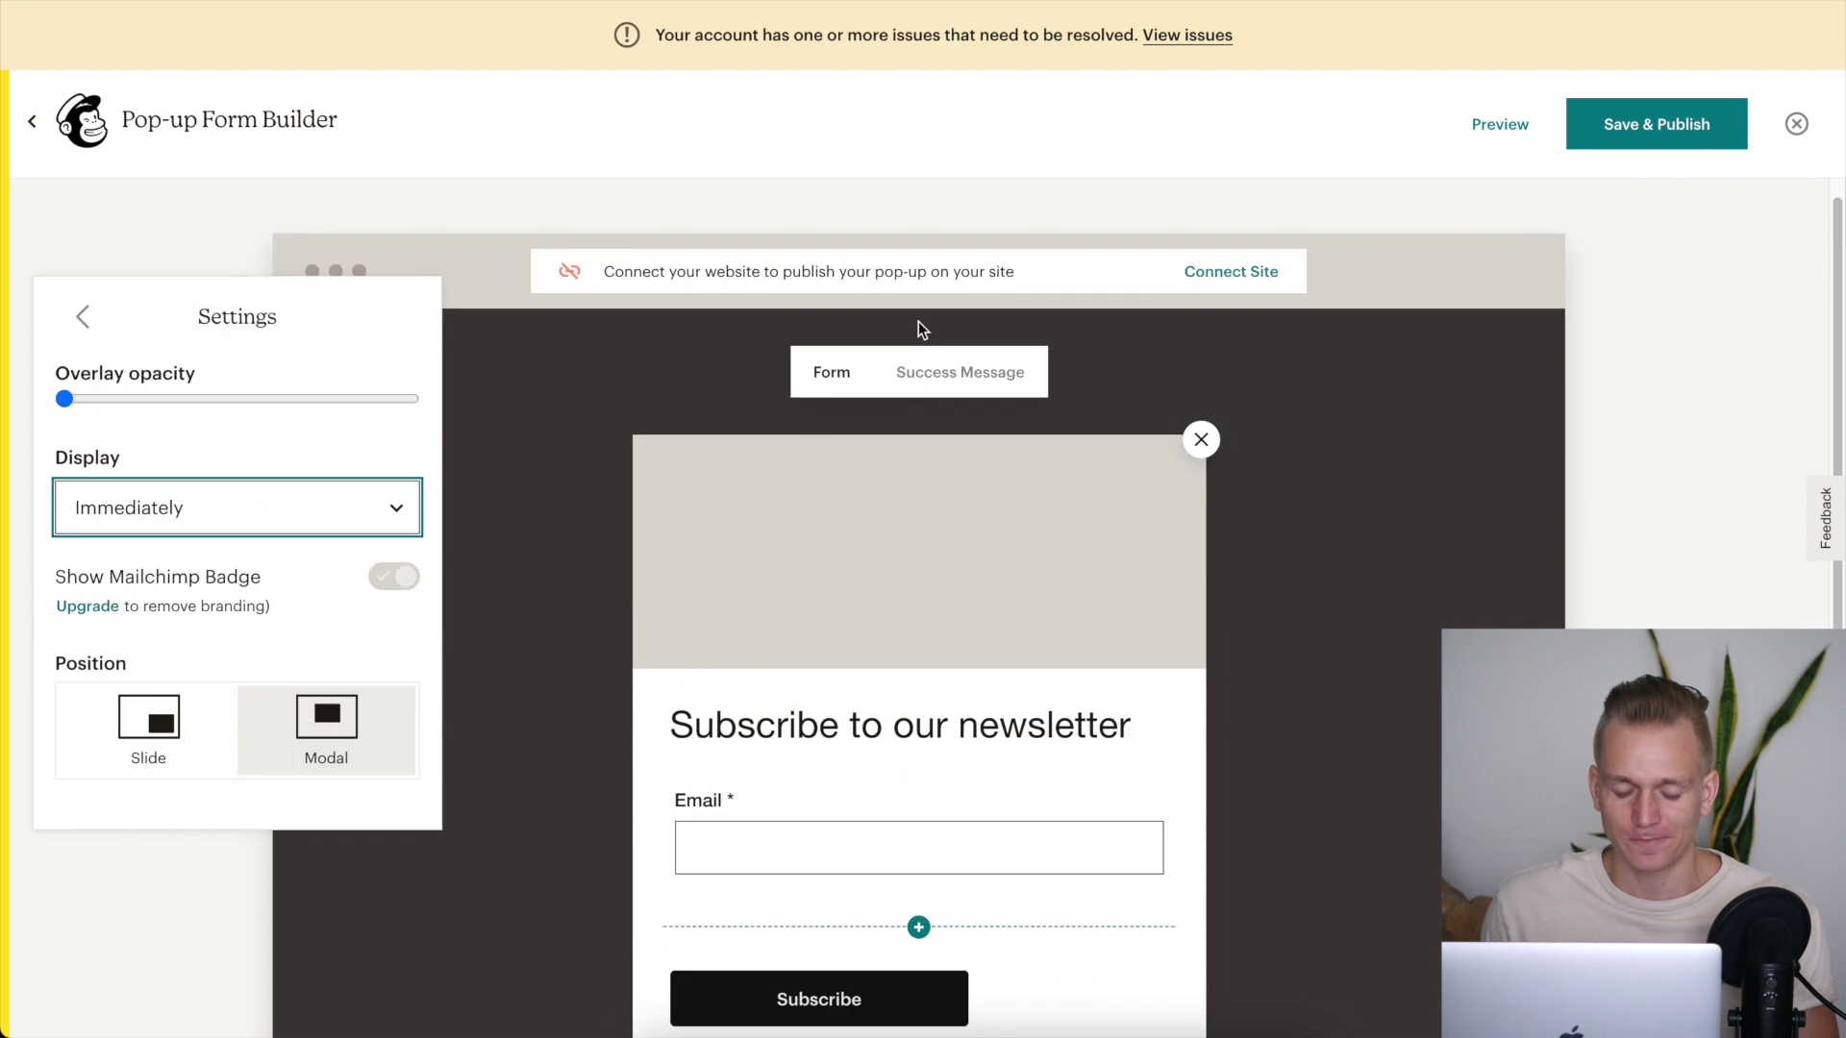
pyautogui.scroll(-3, 919, 321)
pyautogui.scroll(4, 233, 303)
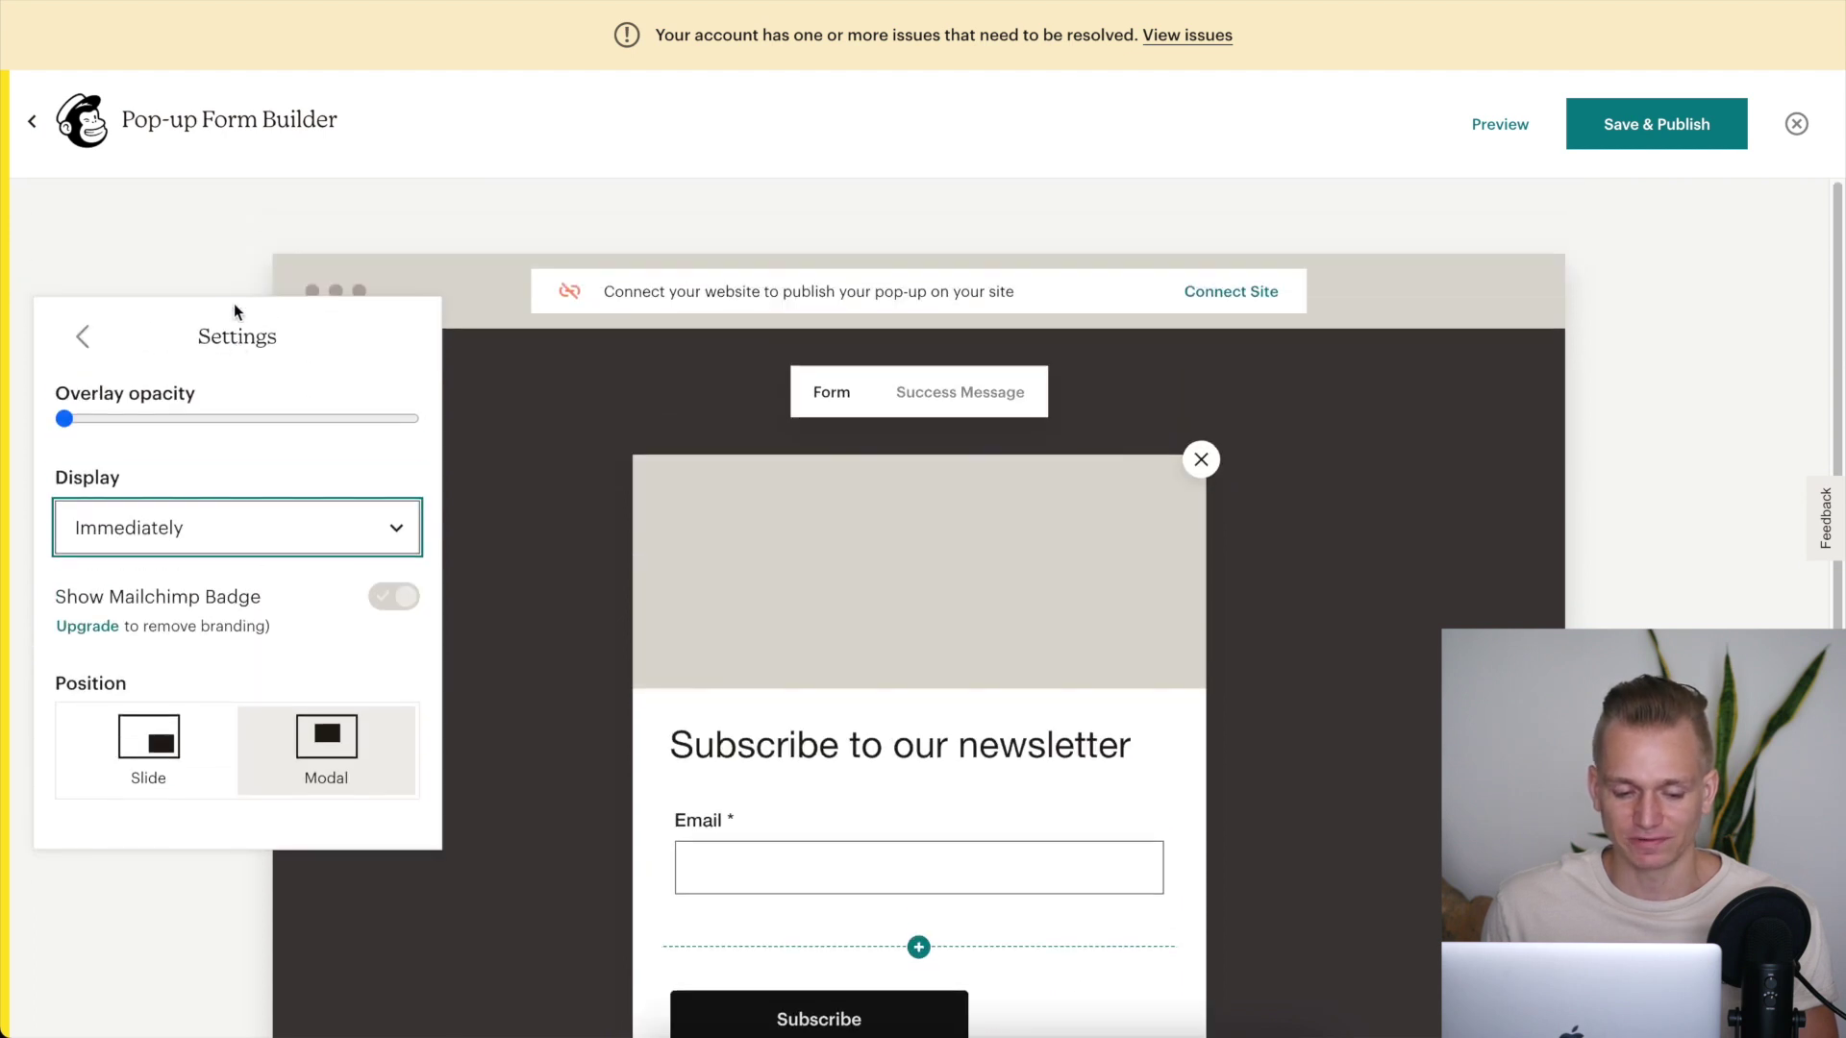
pyautogui.click(85, 338)
pyautogui.click(116, 430)
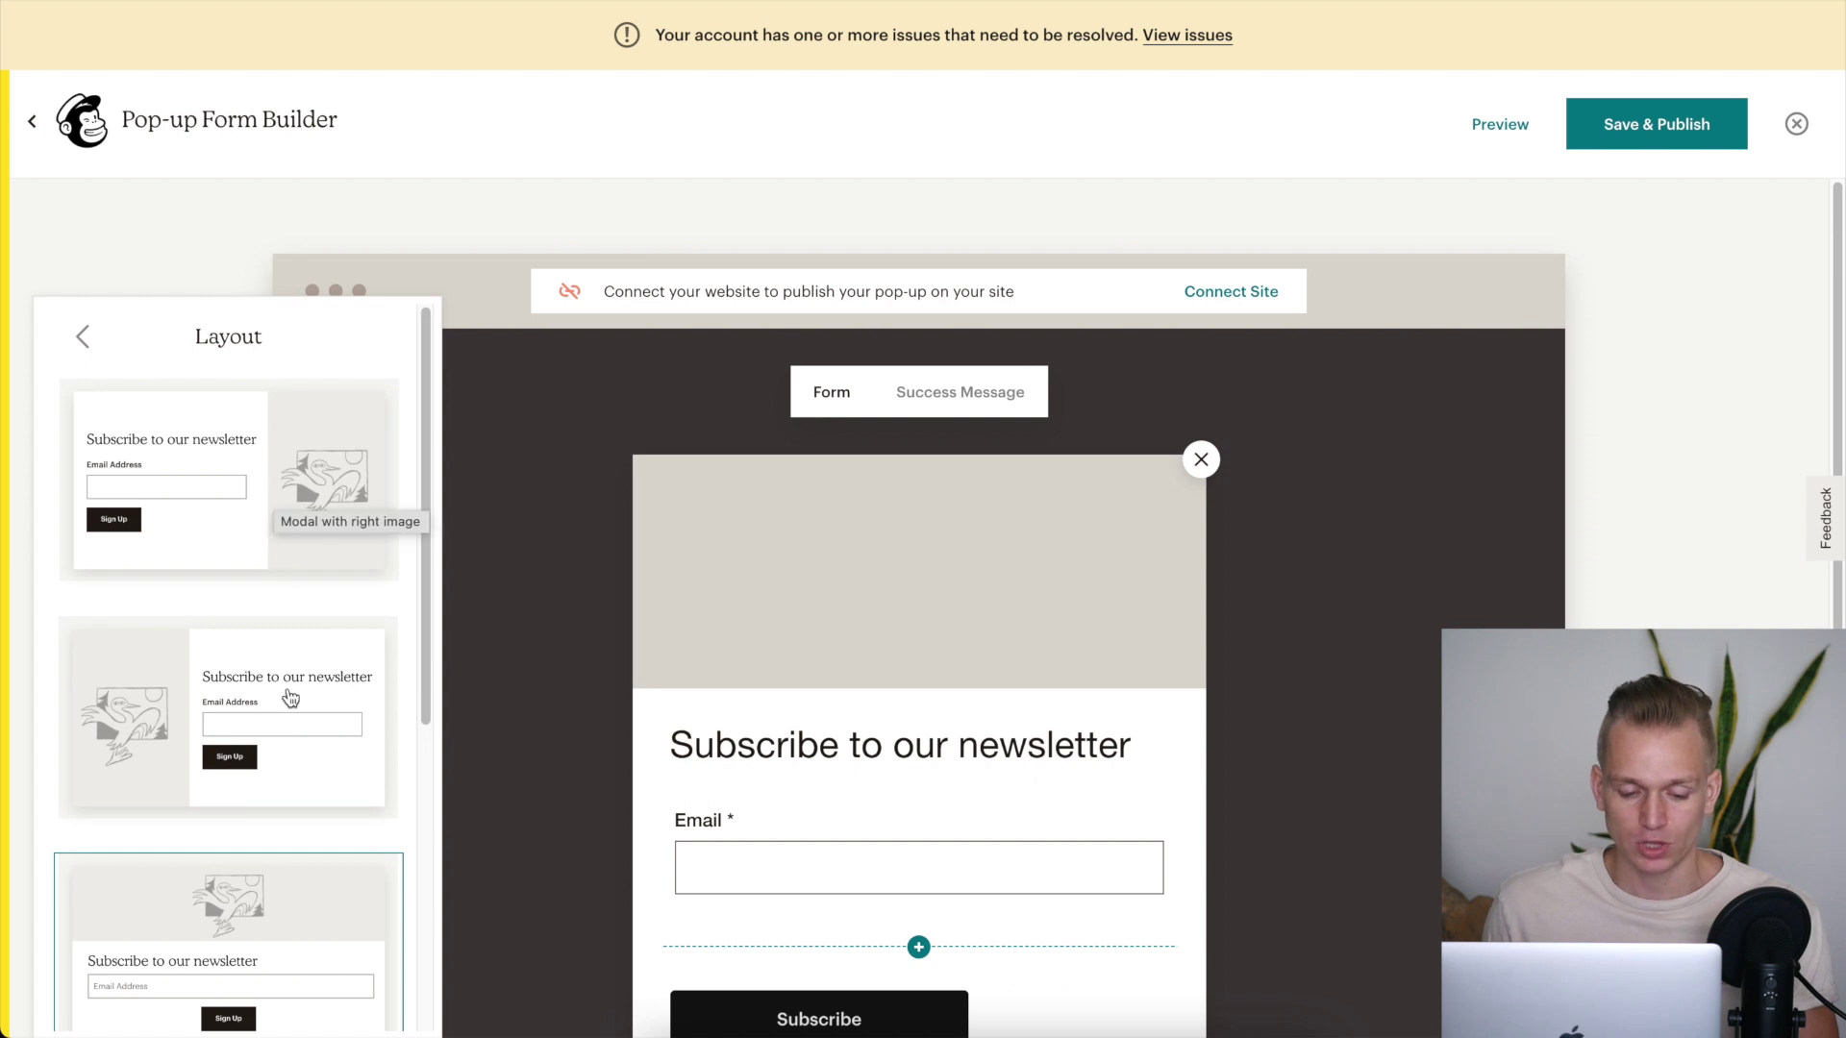
# - Preview the pop-up layouts: side-image, image-top, text-only, bottom bar and centred modal
pyautogui.click(278, 733)
pyautogui.click(288, 490)
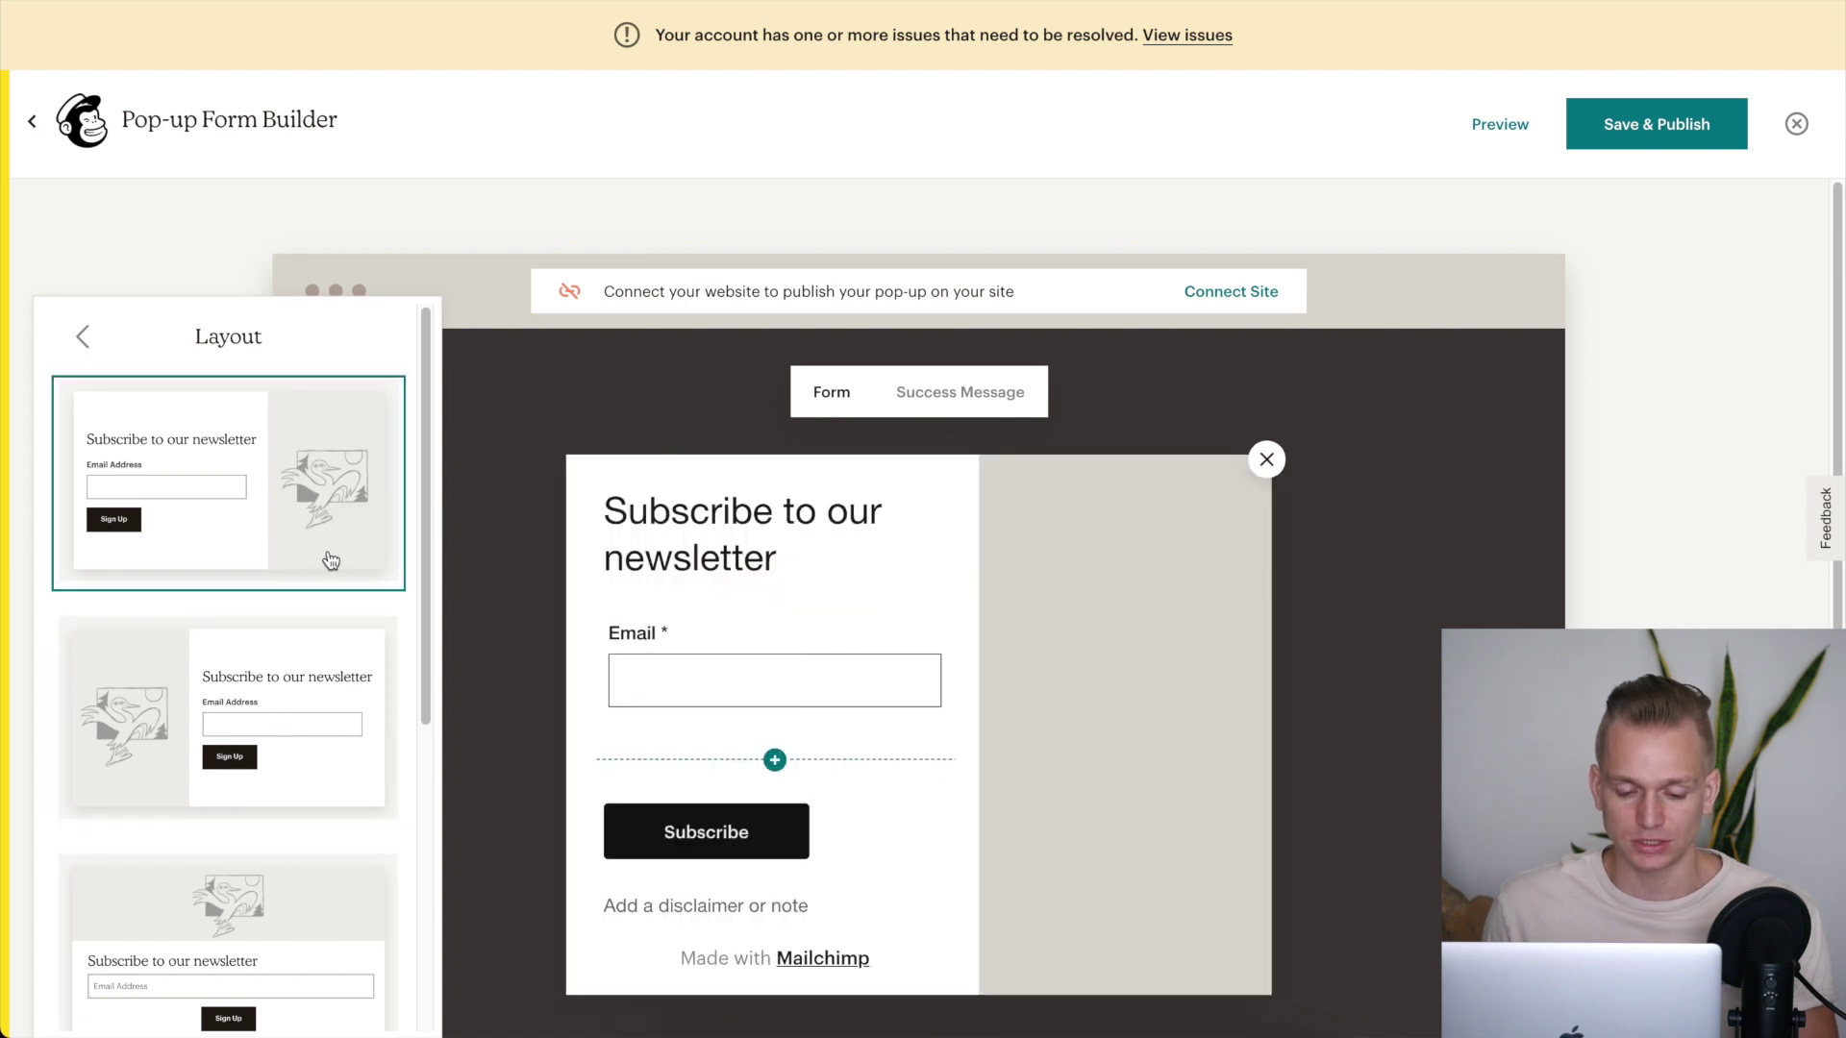
pyautogui.scroll(-4, 330, 568)
pyautogui.click(313, 604)
pyautogui.click(270, 800)
pyautogui.scroll(-2, 285, 734)
pyautogui.click(274, 919)
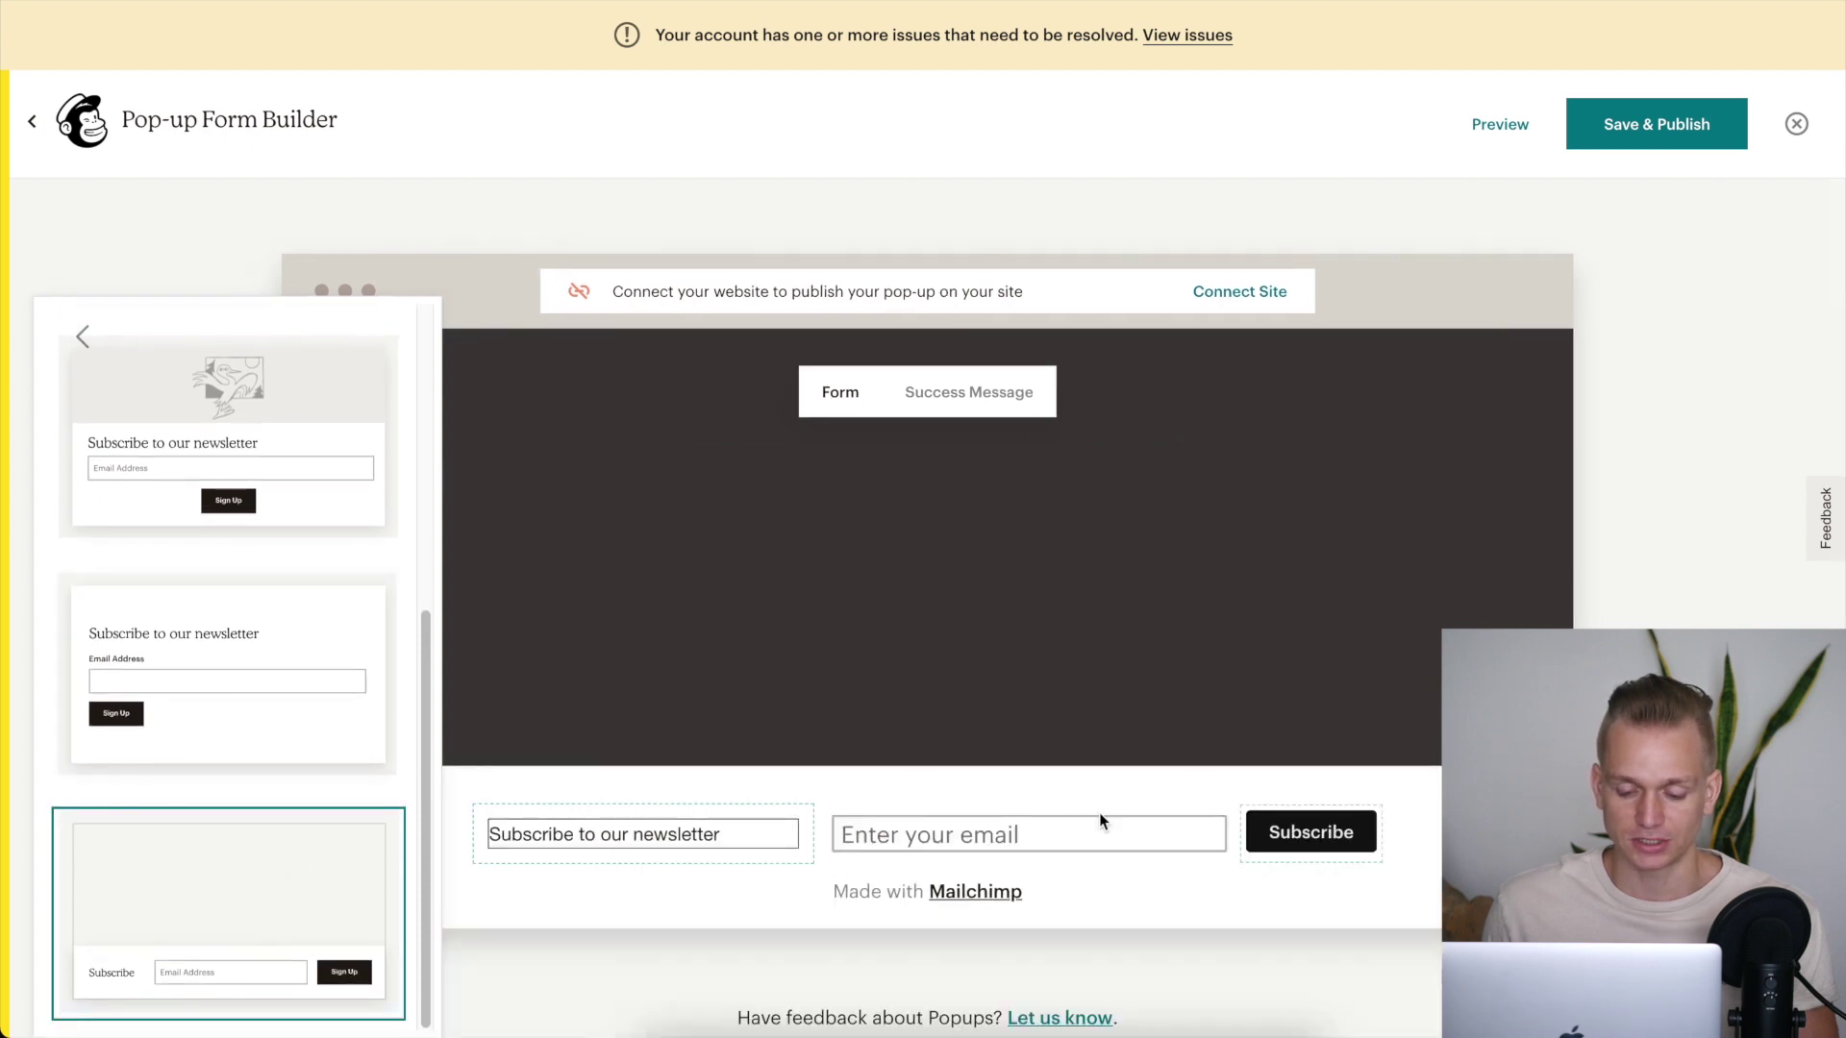
pyautogui.click(234, 637)
pyautogui.click(258, 496)
# - Select the image-left, text-right layout and leave the layout panel
pyautogui.scroll(3, 264, 496)
pyautogui.click(274, 499)
pyautogui.click(298, 702)
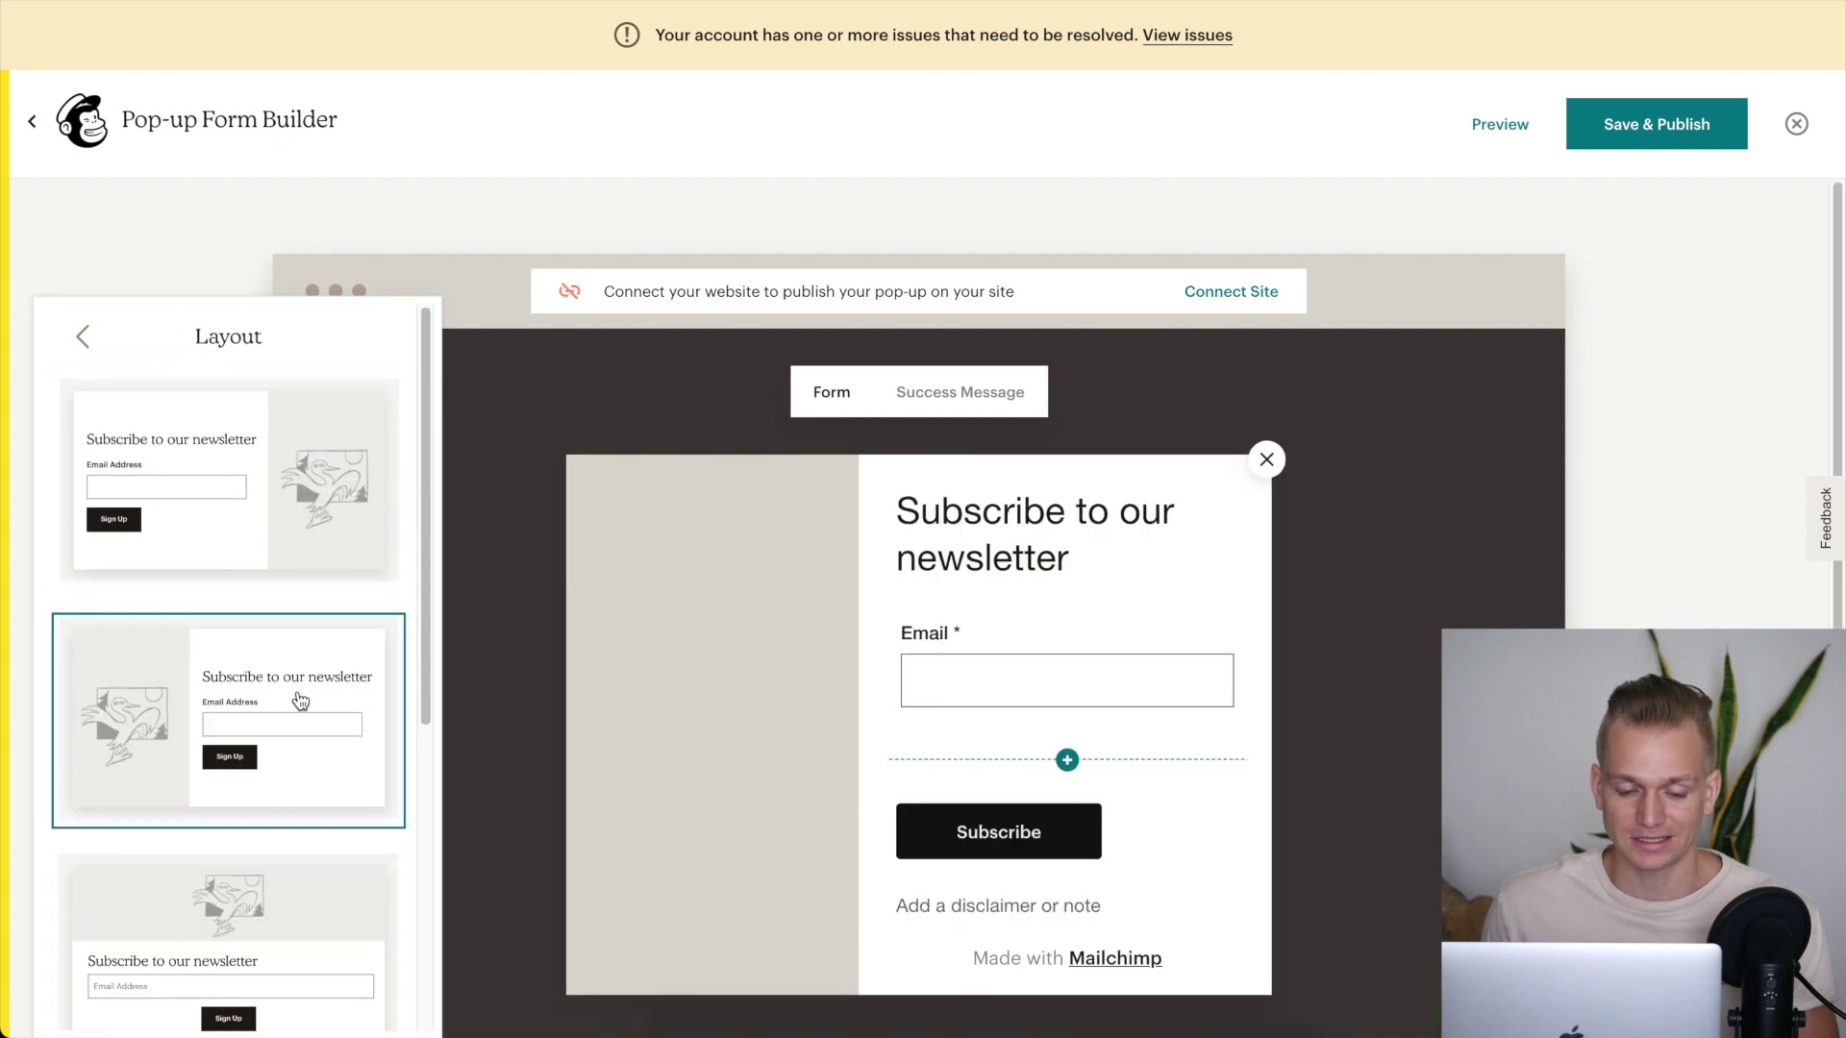
pyautogui.scroll(-5, 235, 492)
pyautogui.scroll(5, 235, 471)
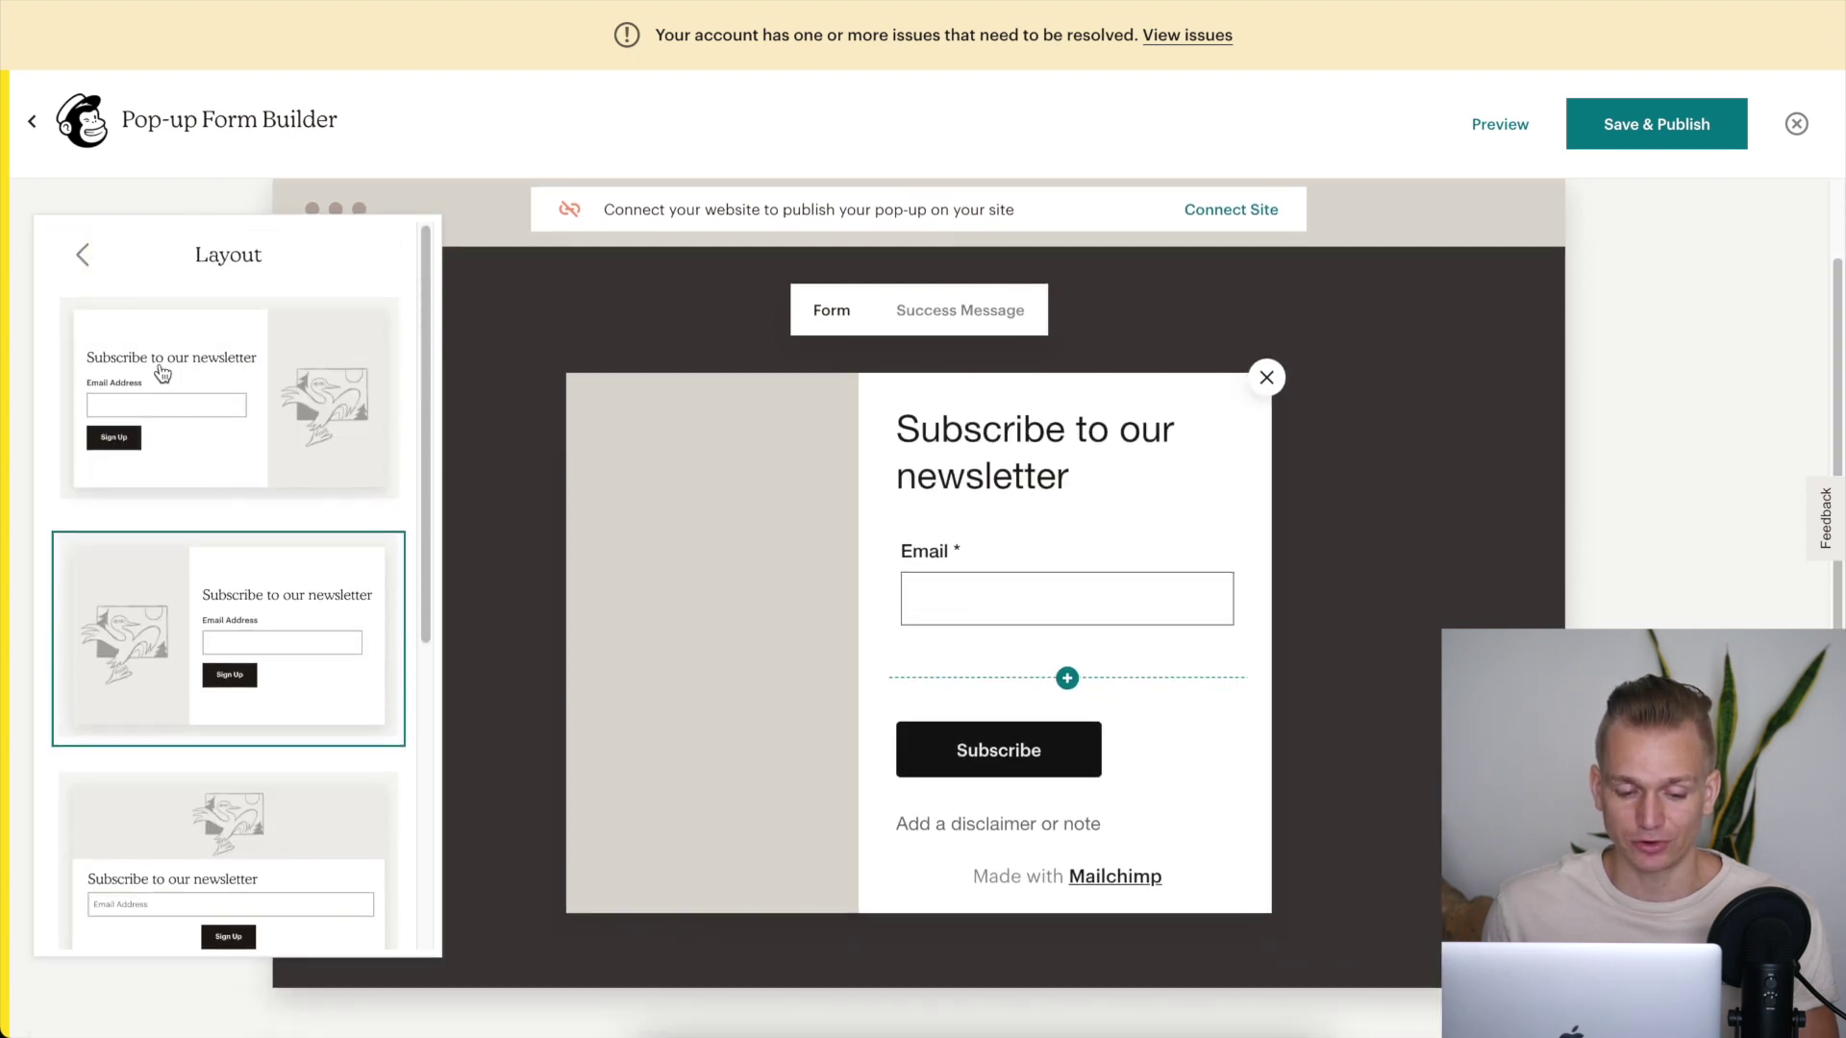
pyautogui.click(83, 255)
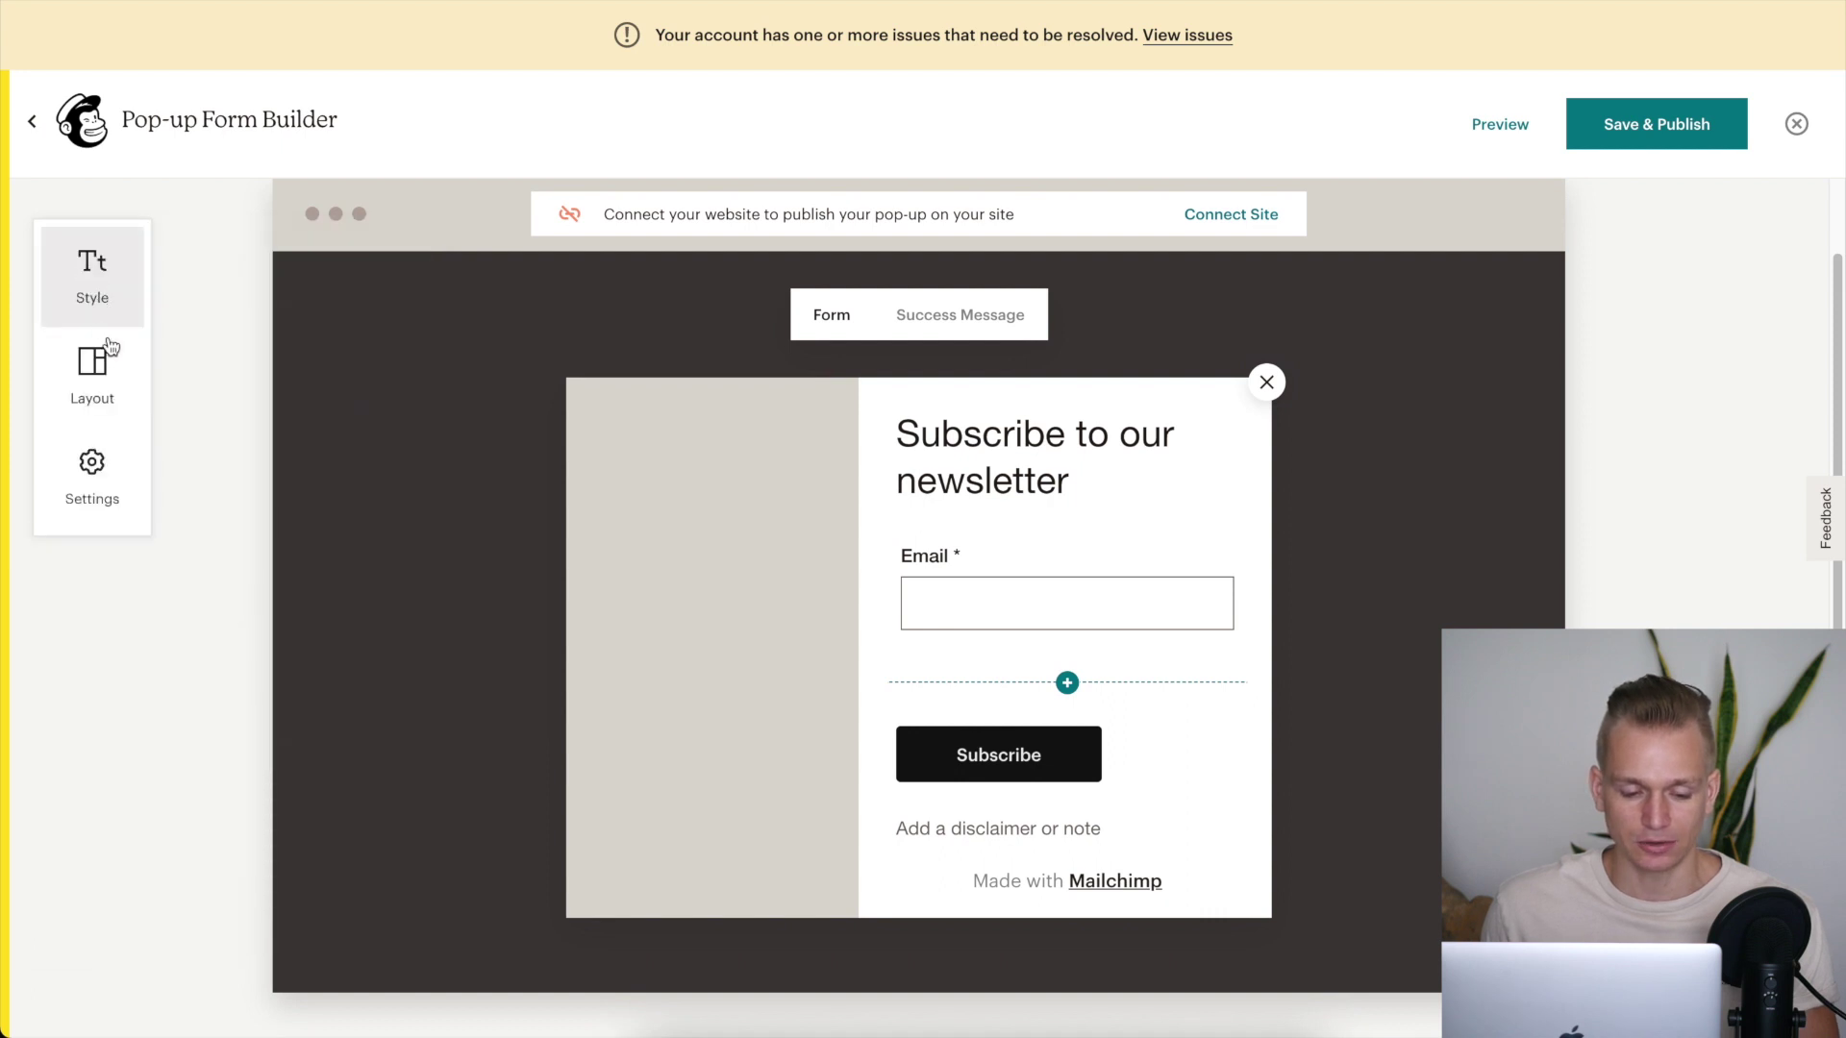
# - Change the pop-up's Position setting from Modal to Slide
pyautogui.click(94, 485)
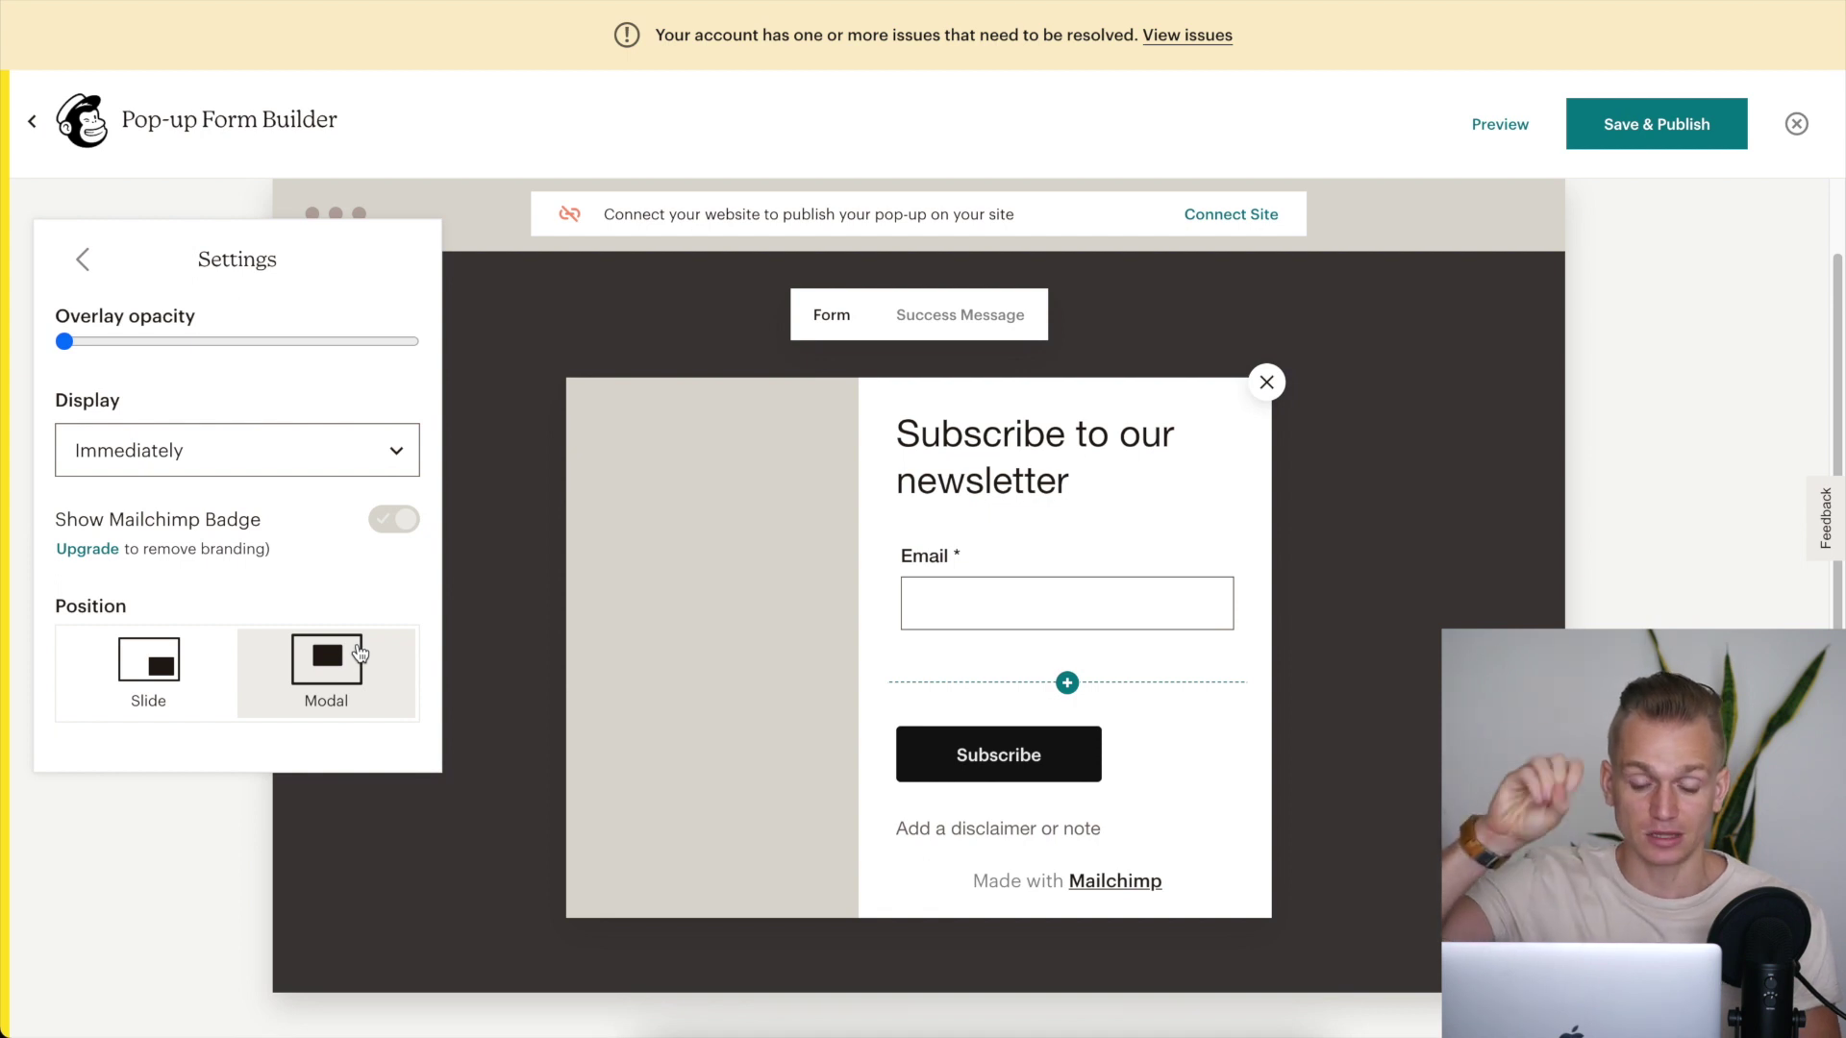
pyautogui.click(201, 655)
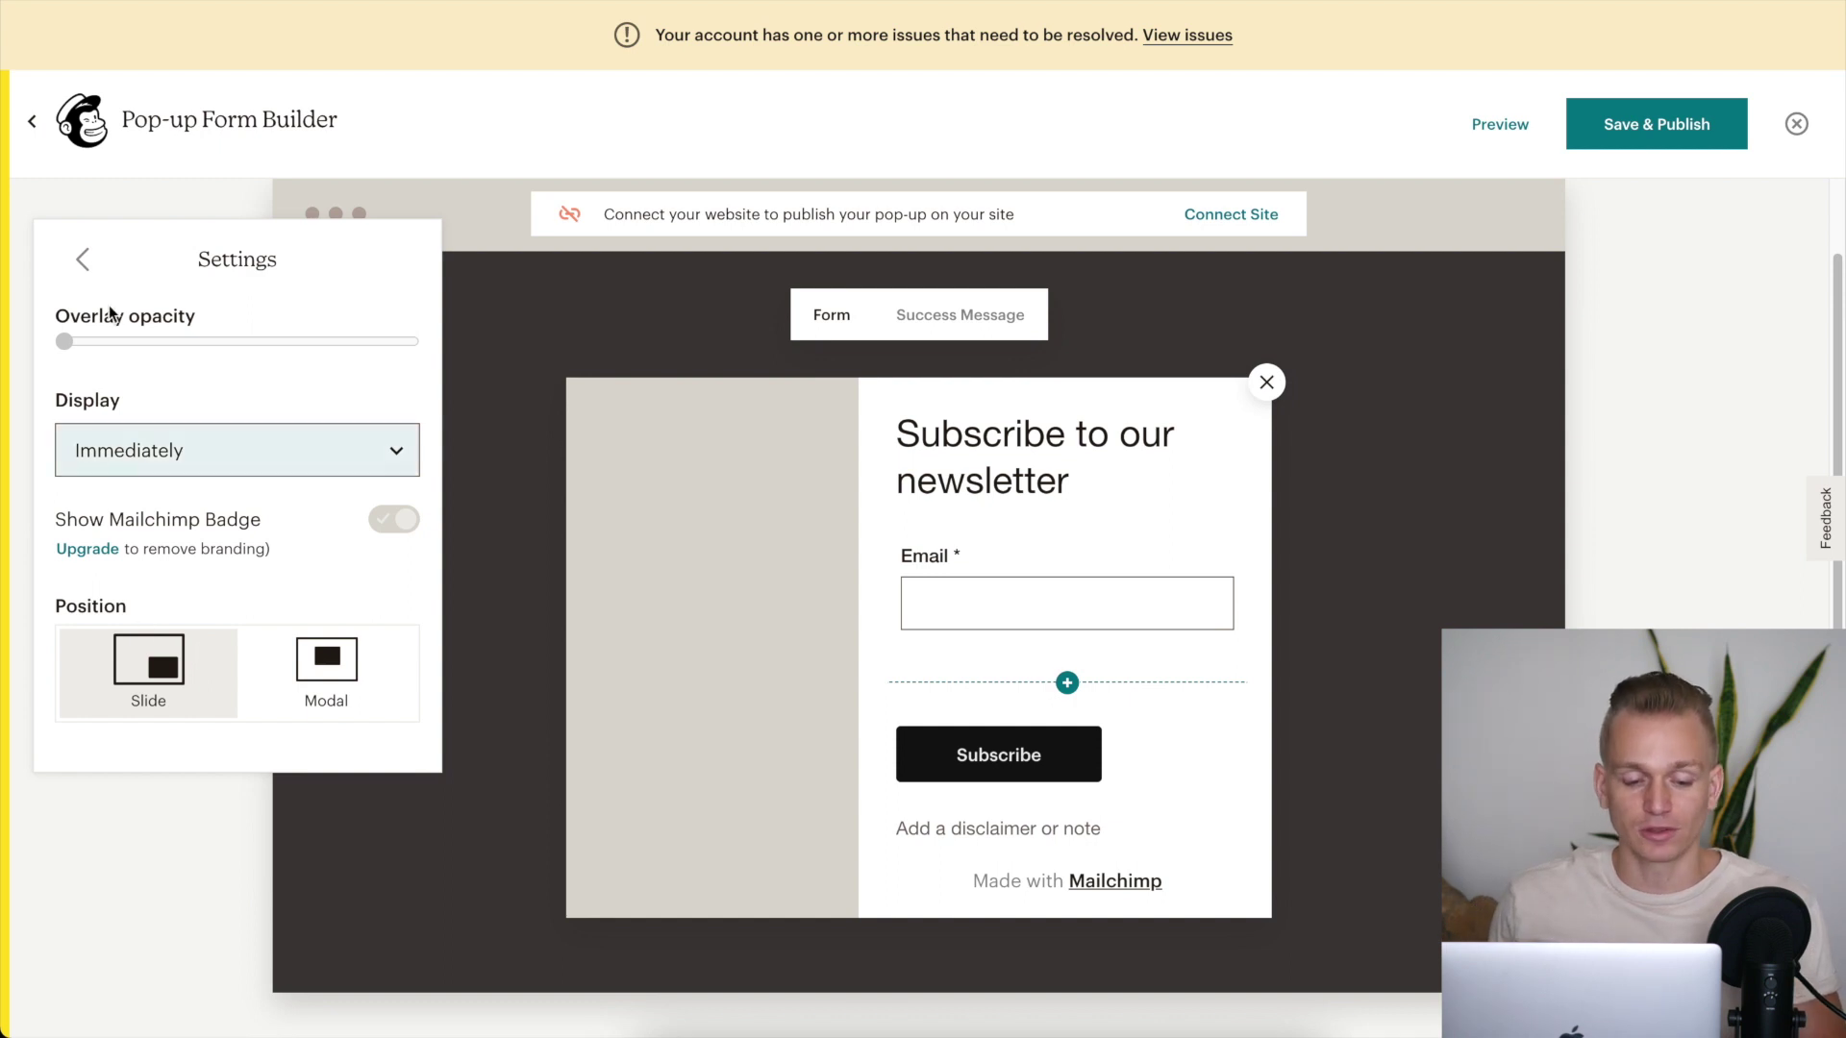
pyautogui.click(83, 260)
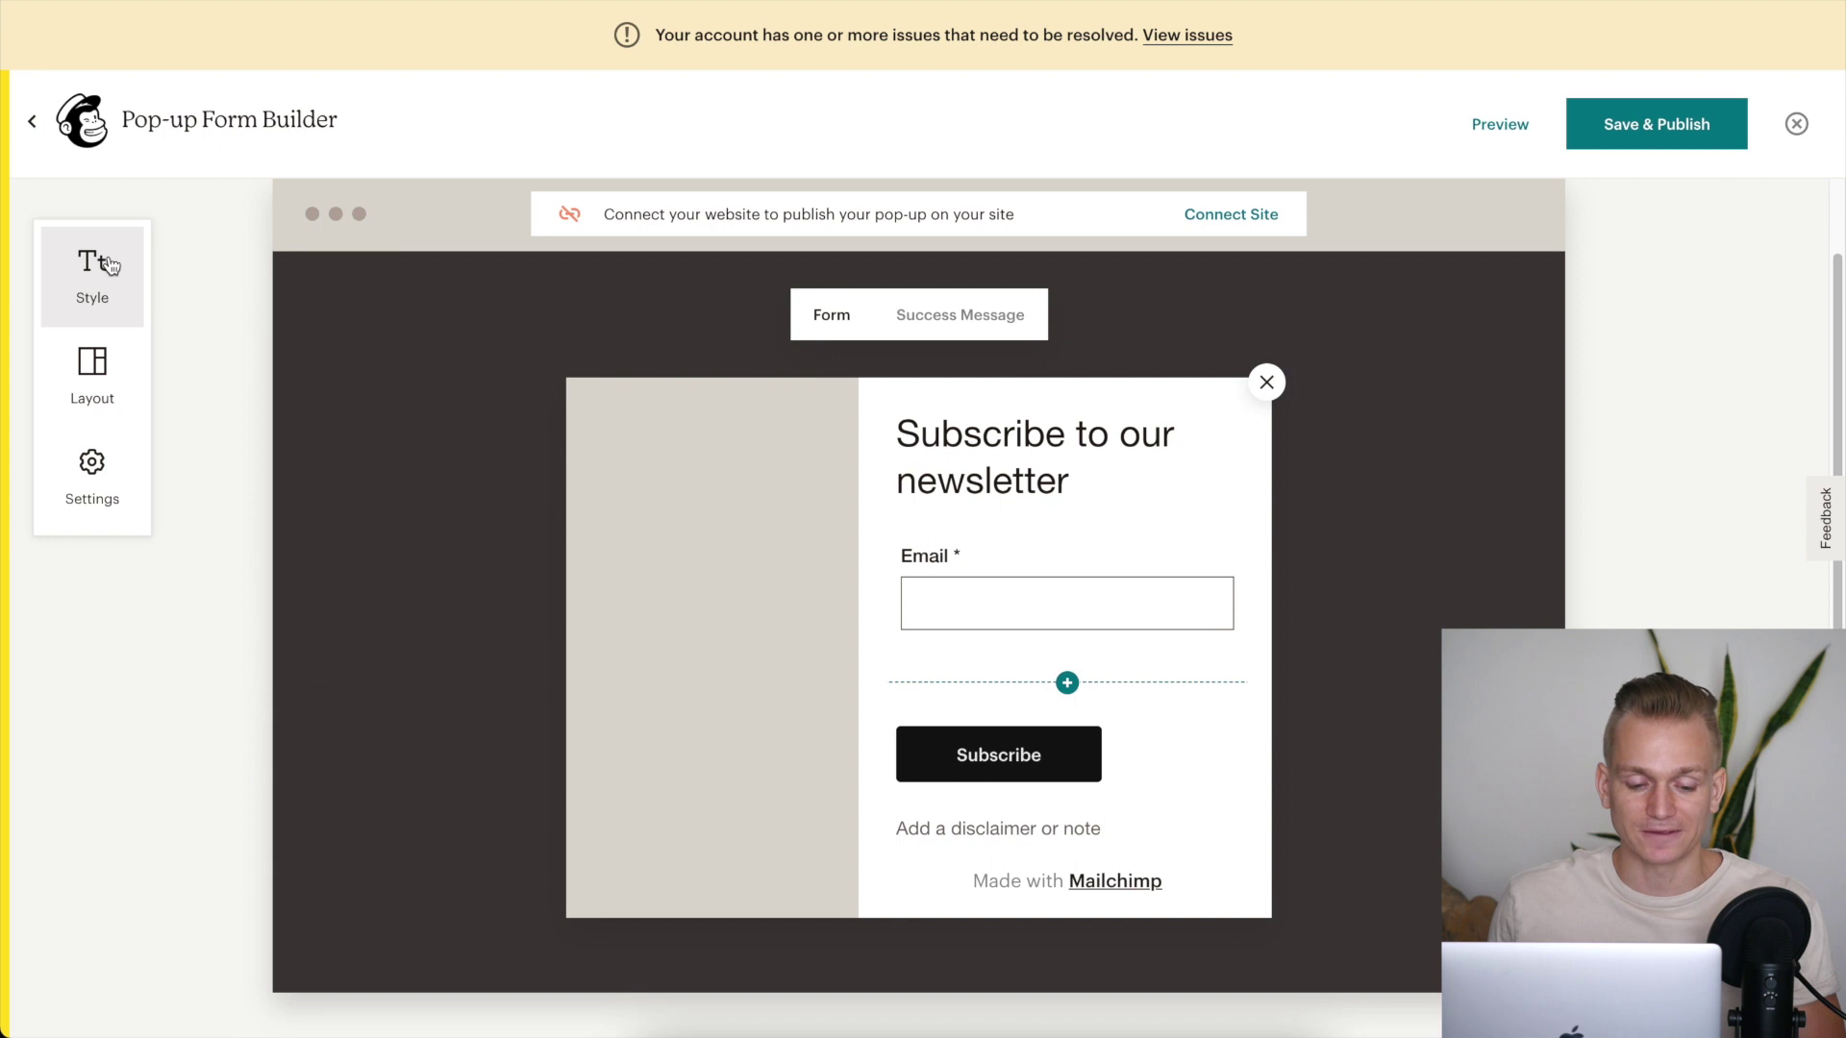
# - Look over the pop-up layout choices twice without changing them
pyautogui.click(106, 380)
pyautogui.click(97, 276)
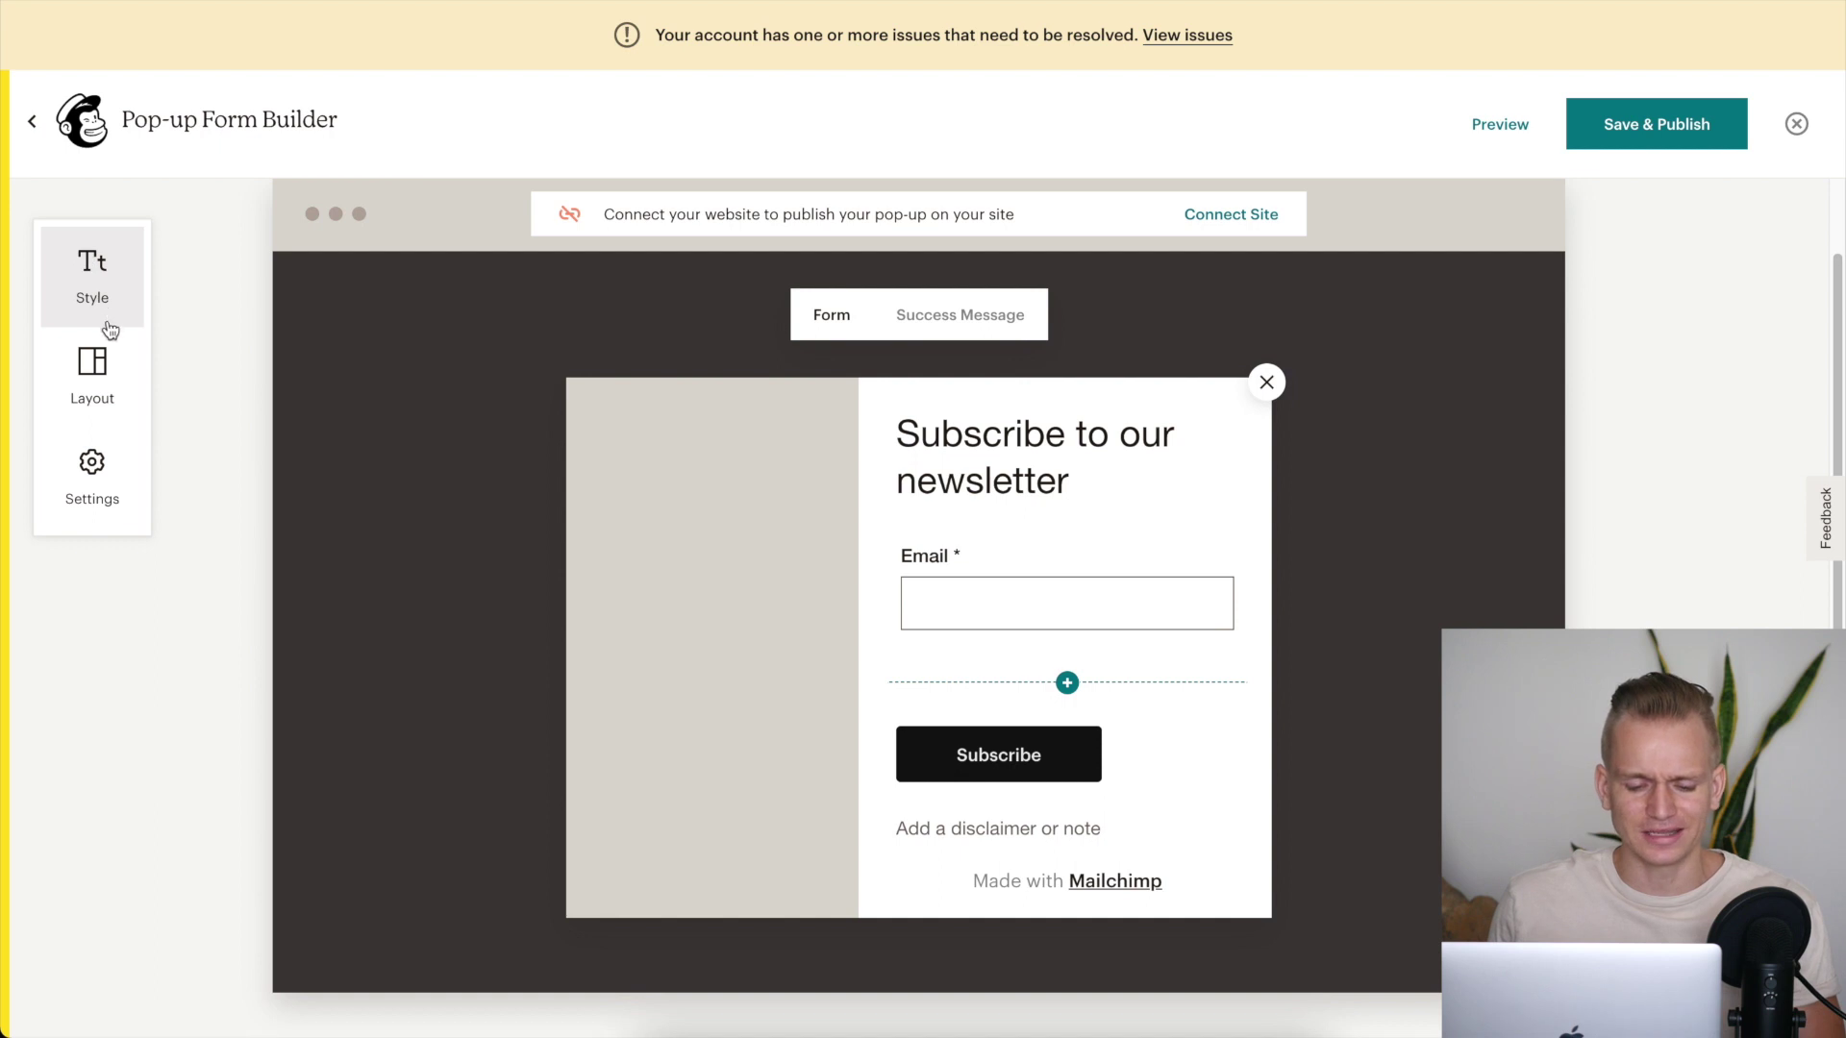
pyautogui.click(113, 371)
pyautogui.click(81, 265)
# - Review the Display timing options in Settings, leaving it on Immediately
pyautogui.click(94, 479)
pyautogui.click(94, 471)
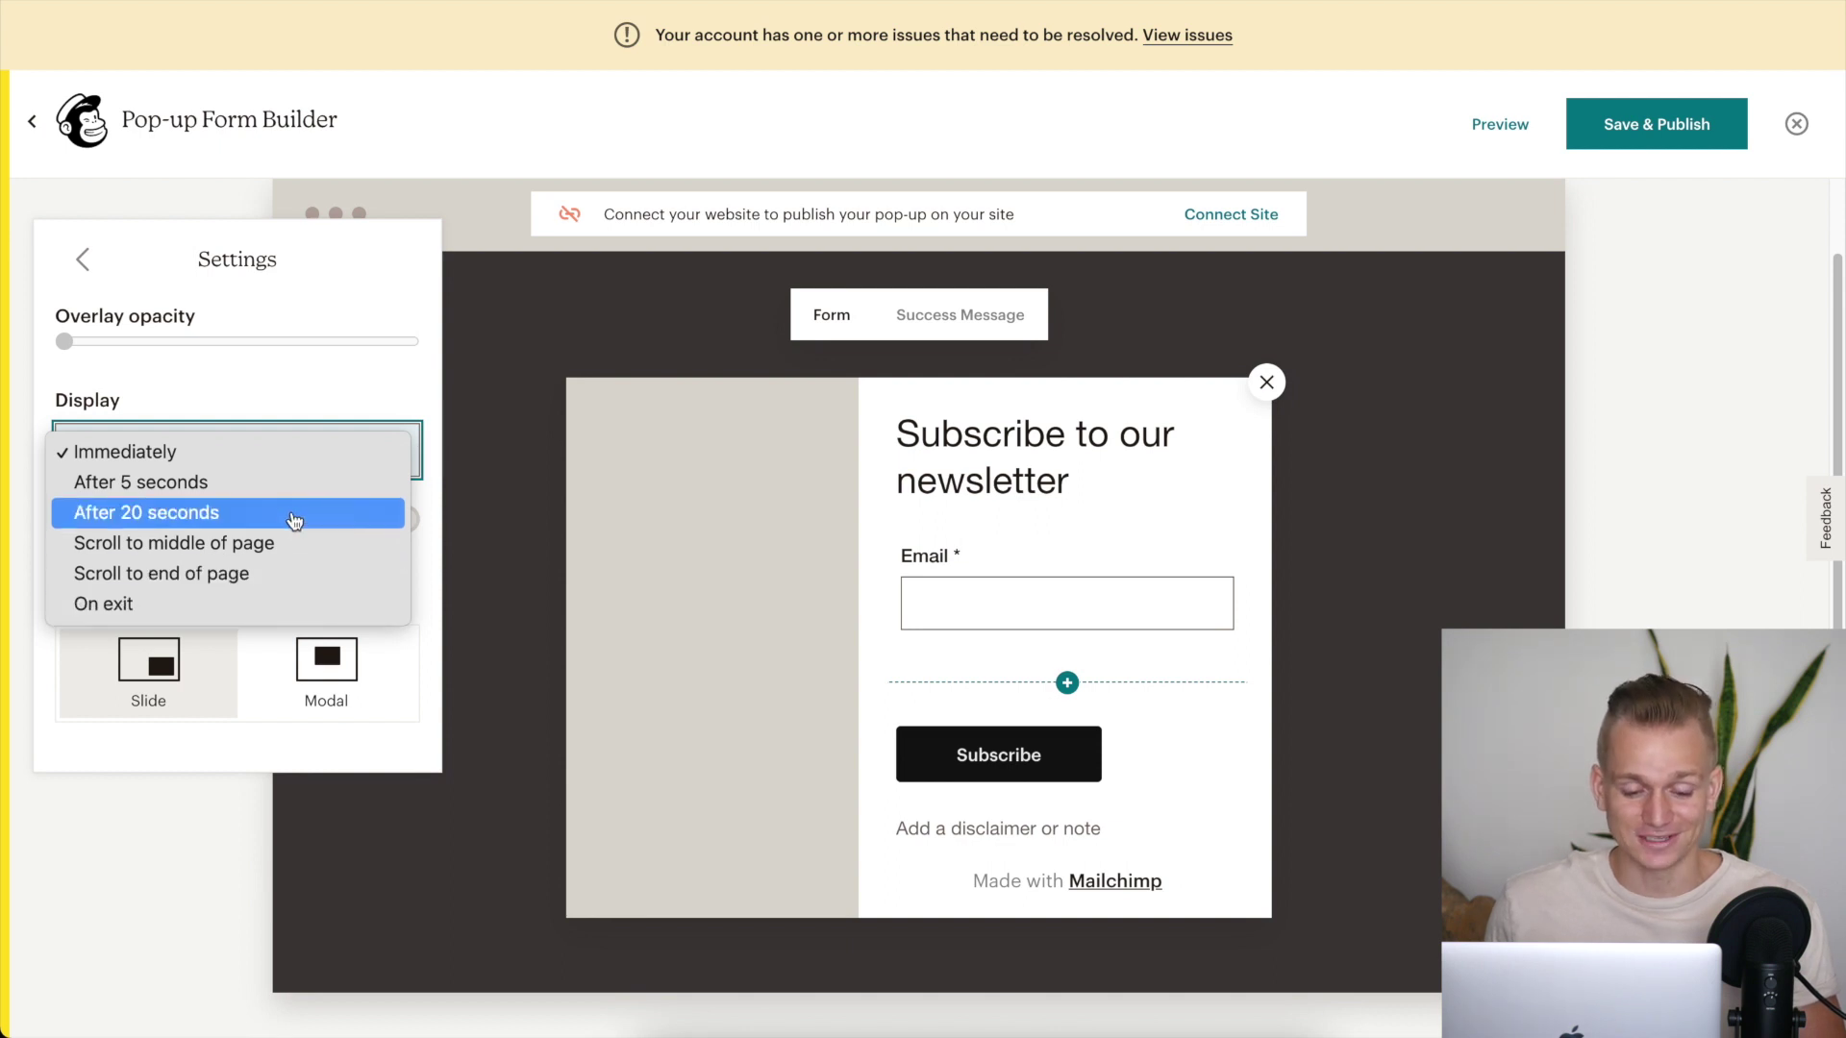
pyautogui.click(314, 397)
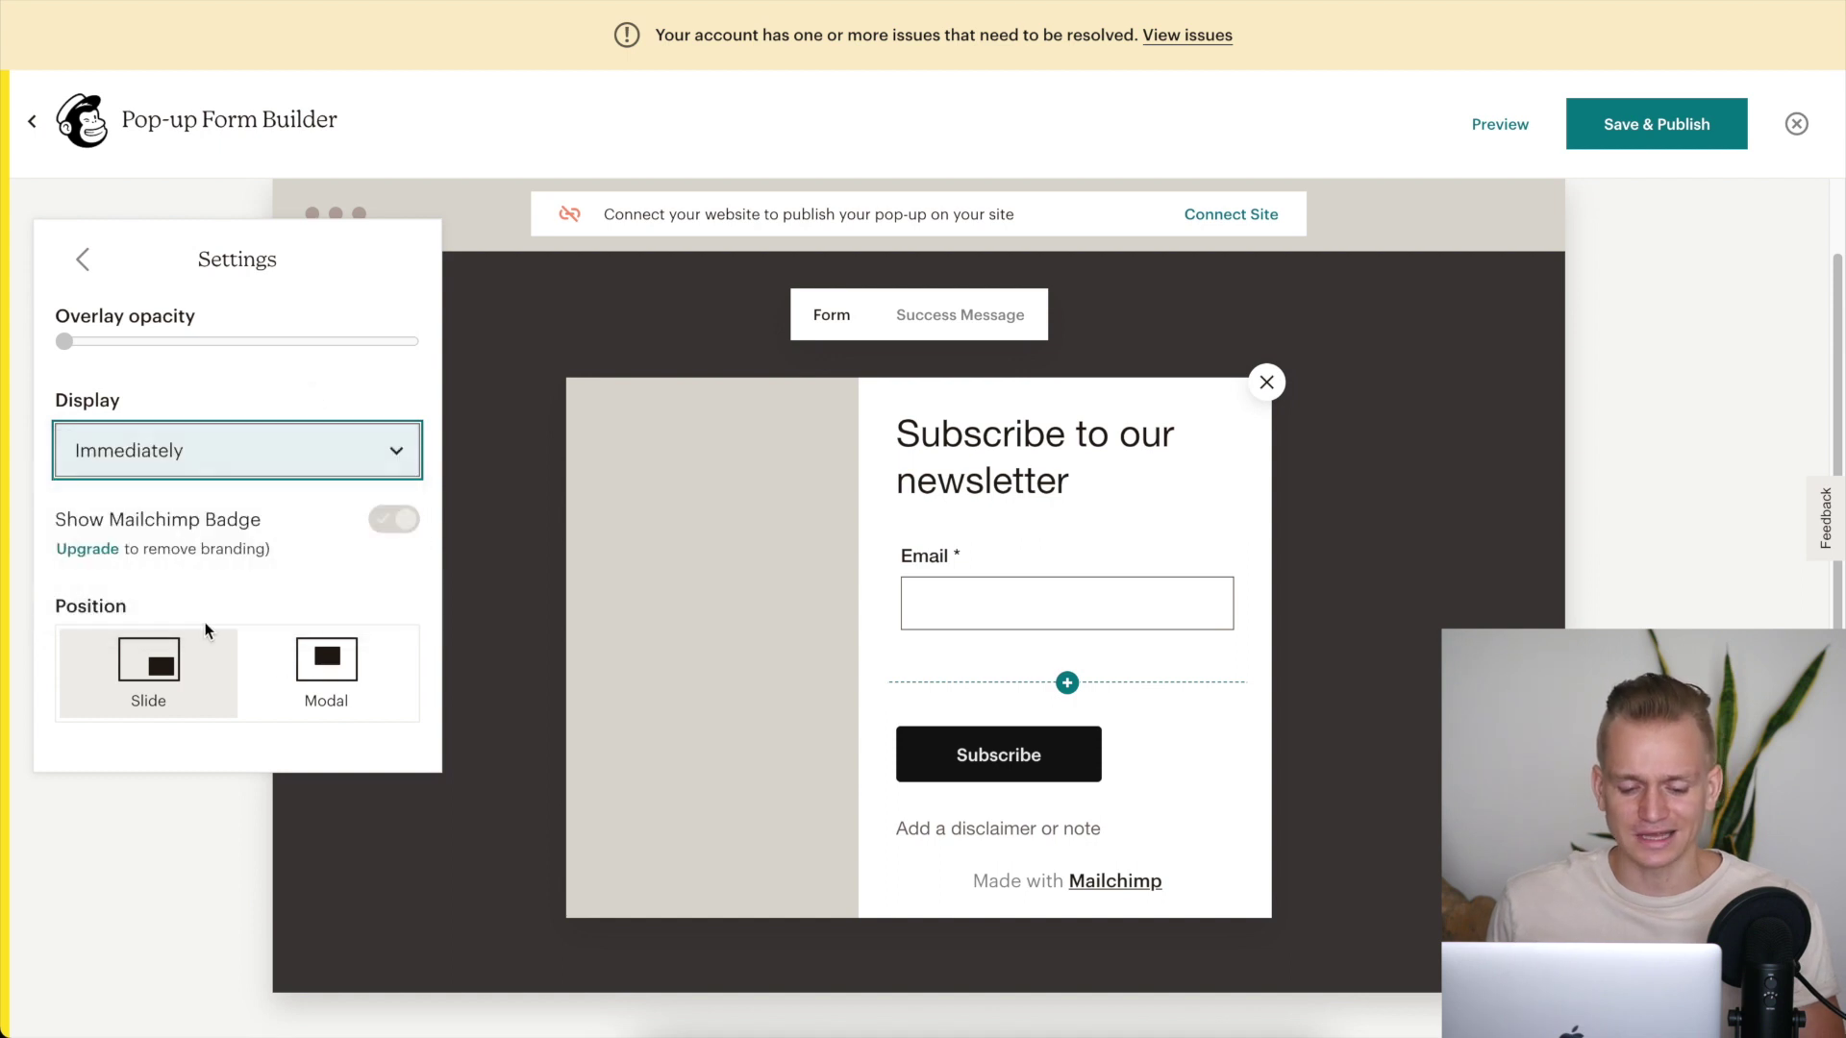
pyautogui.click(240, 482)
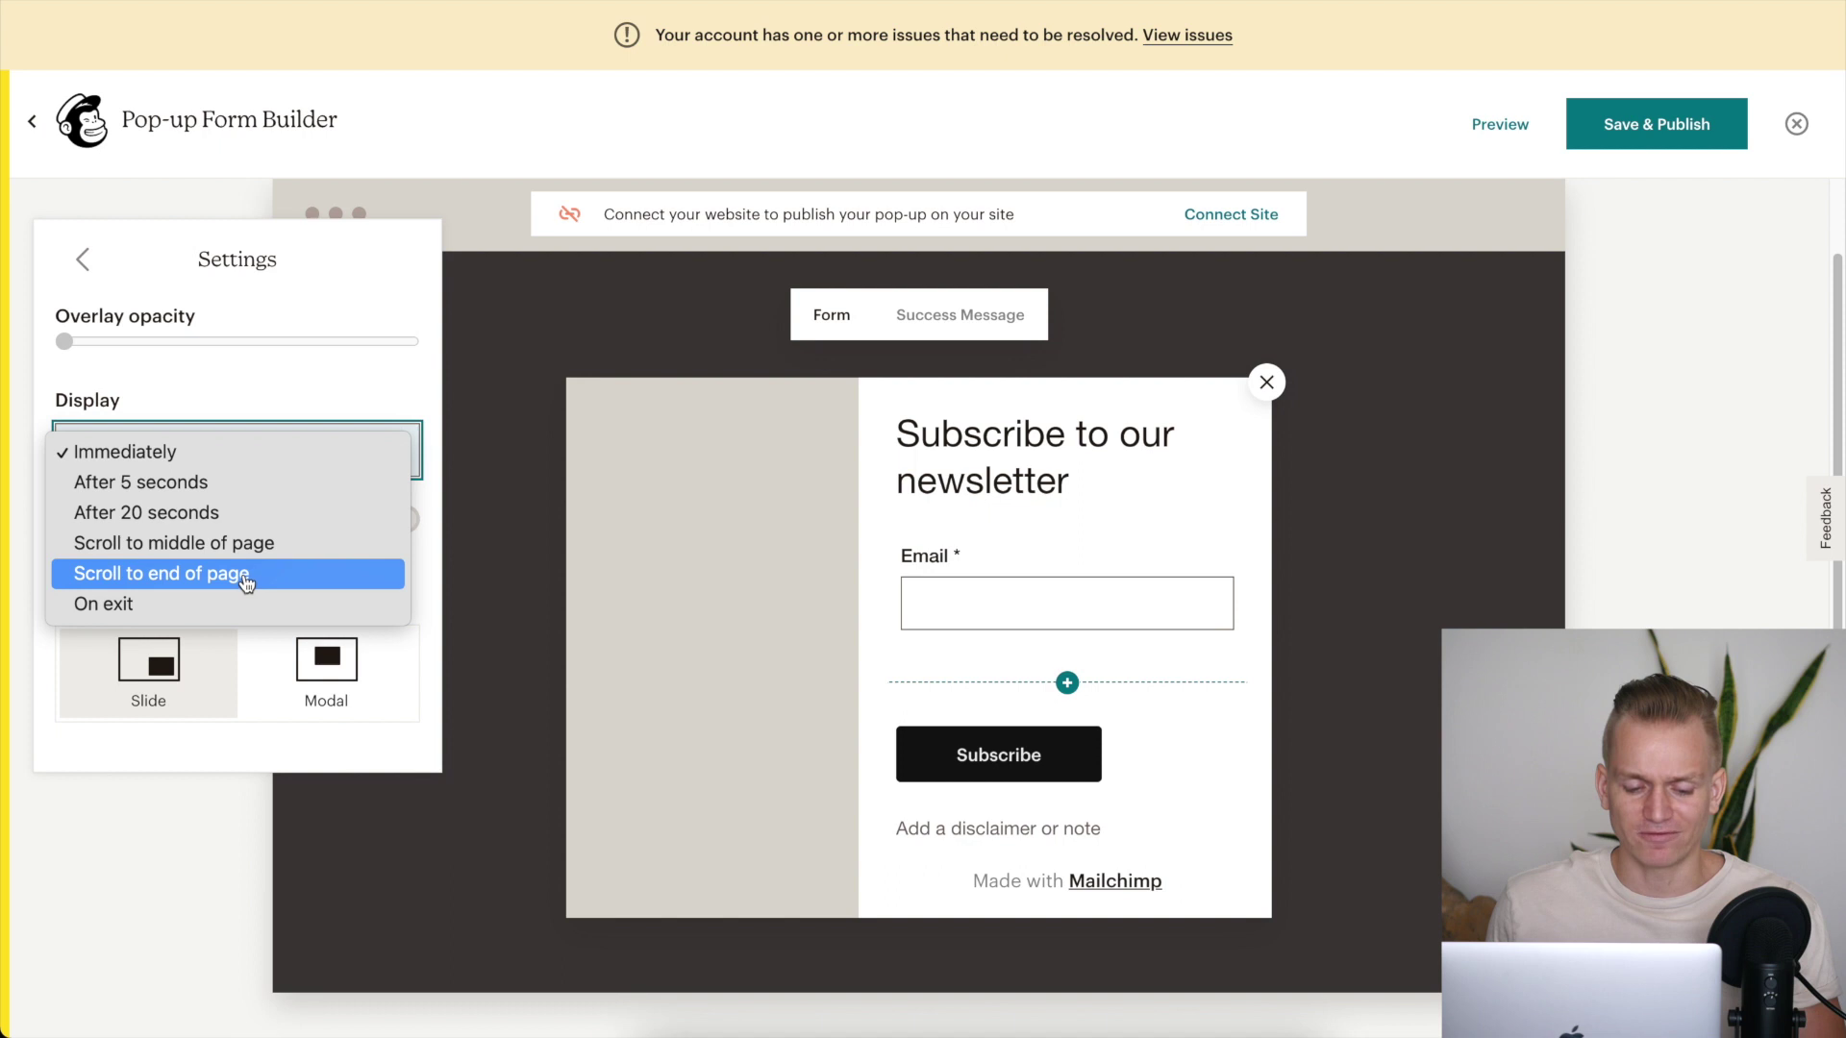
pyautogui.click(125, 452)
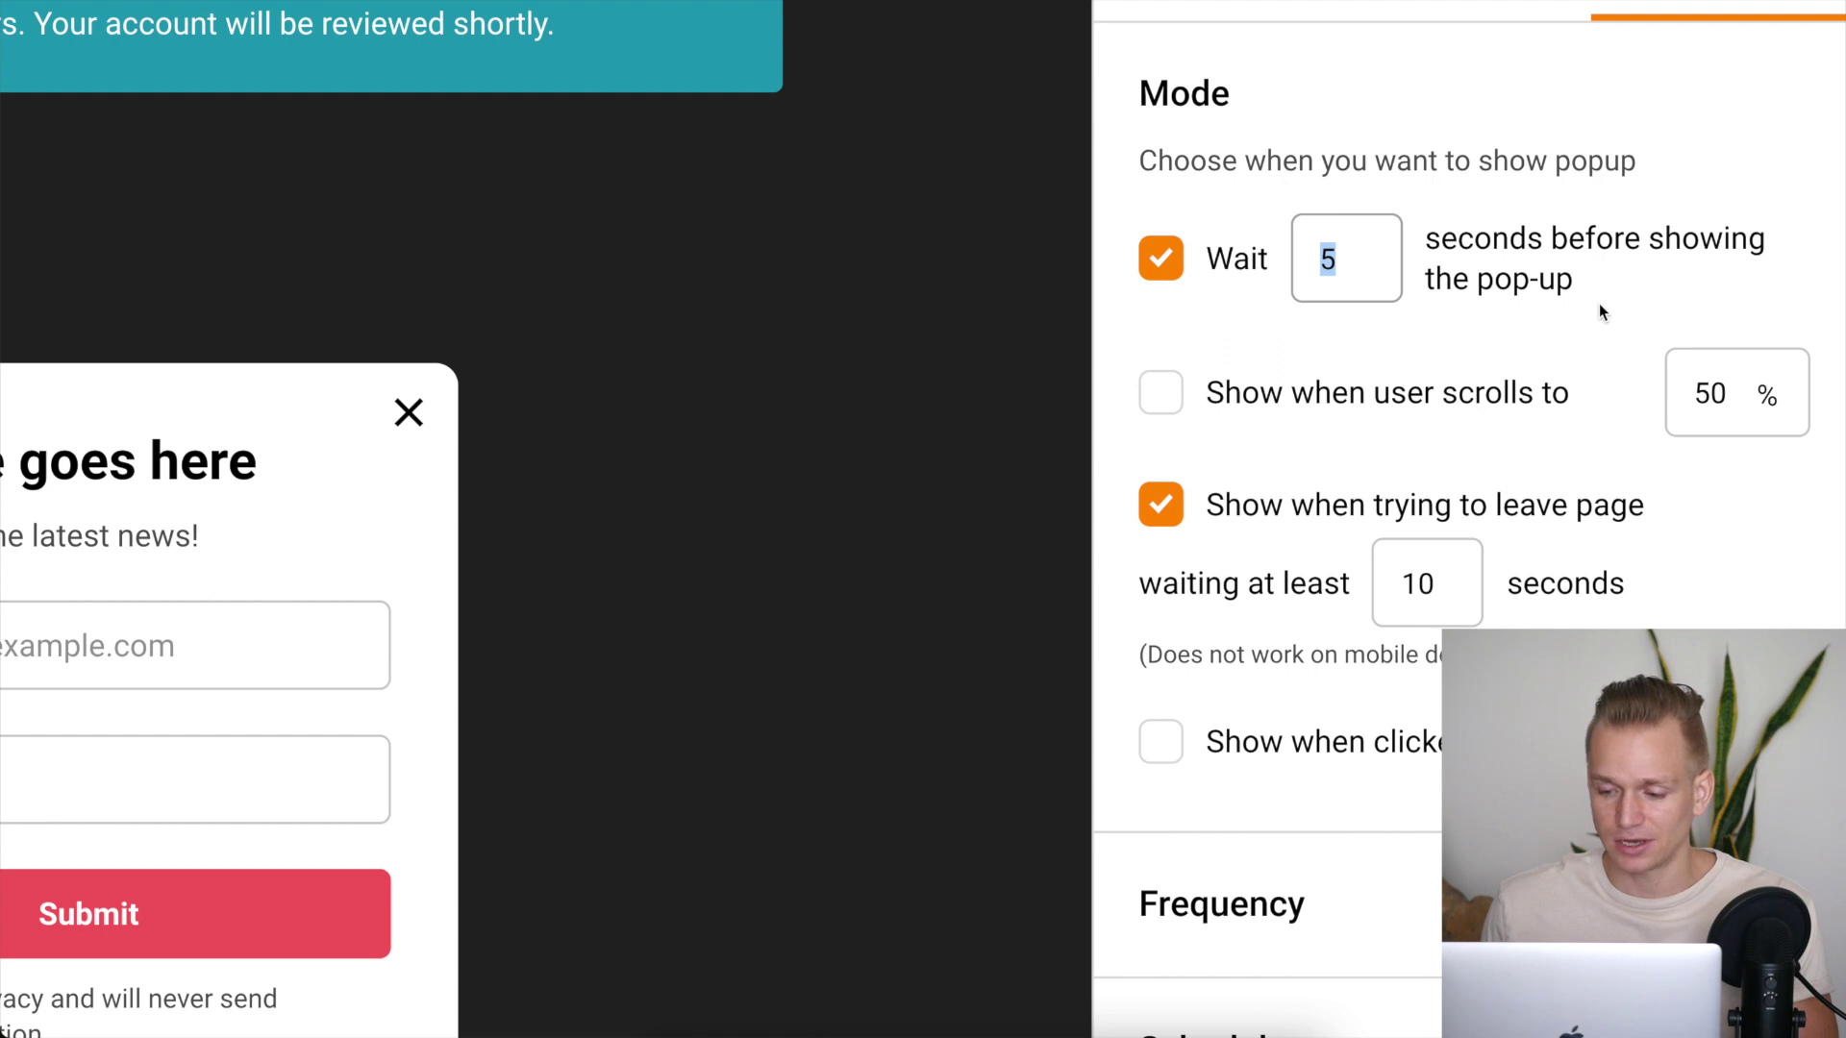
# - Scroll through Sender's pop-up behaviour settings and expand the Frequency section
pyautogui.scroll(-2, 1598, 302)
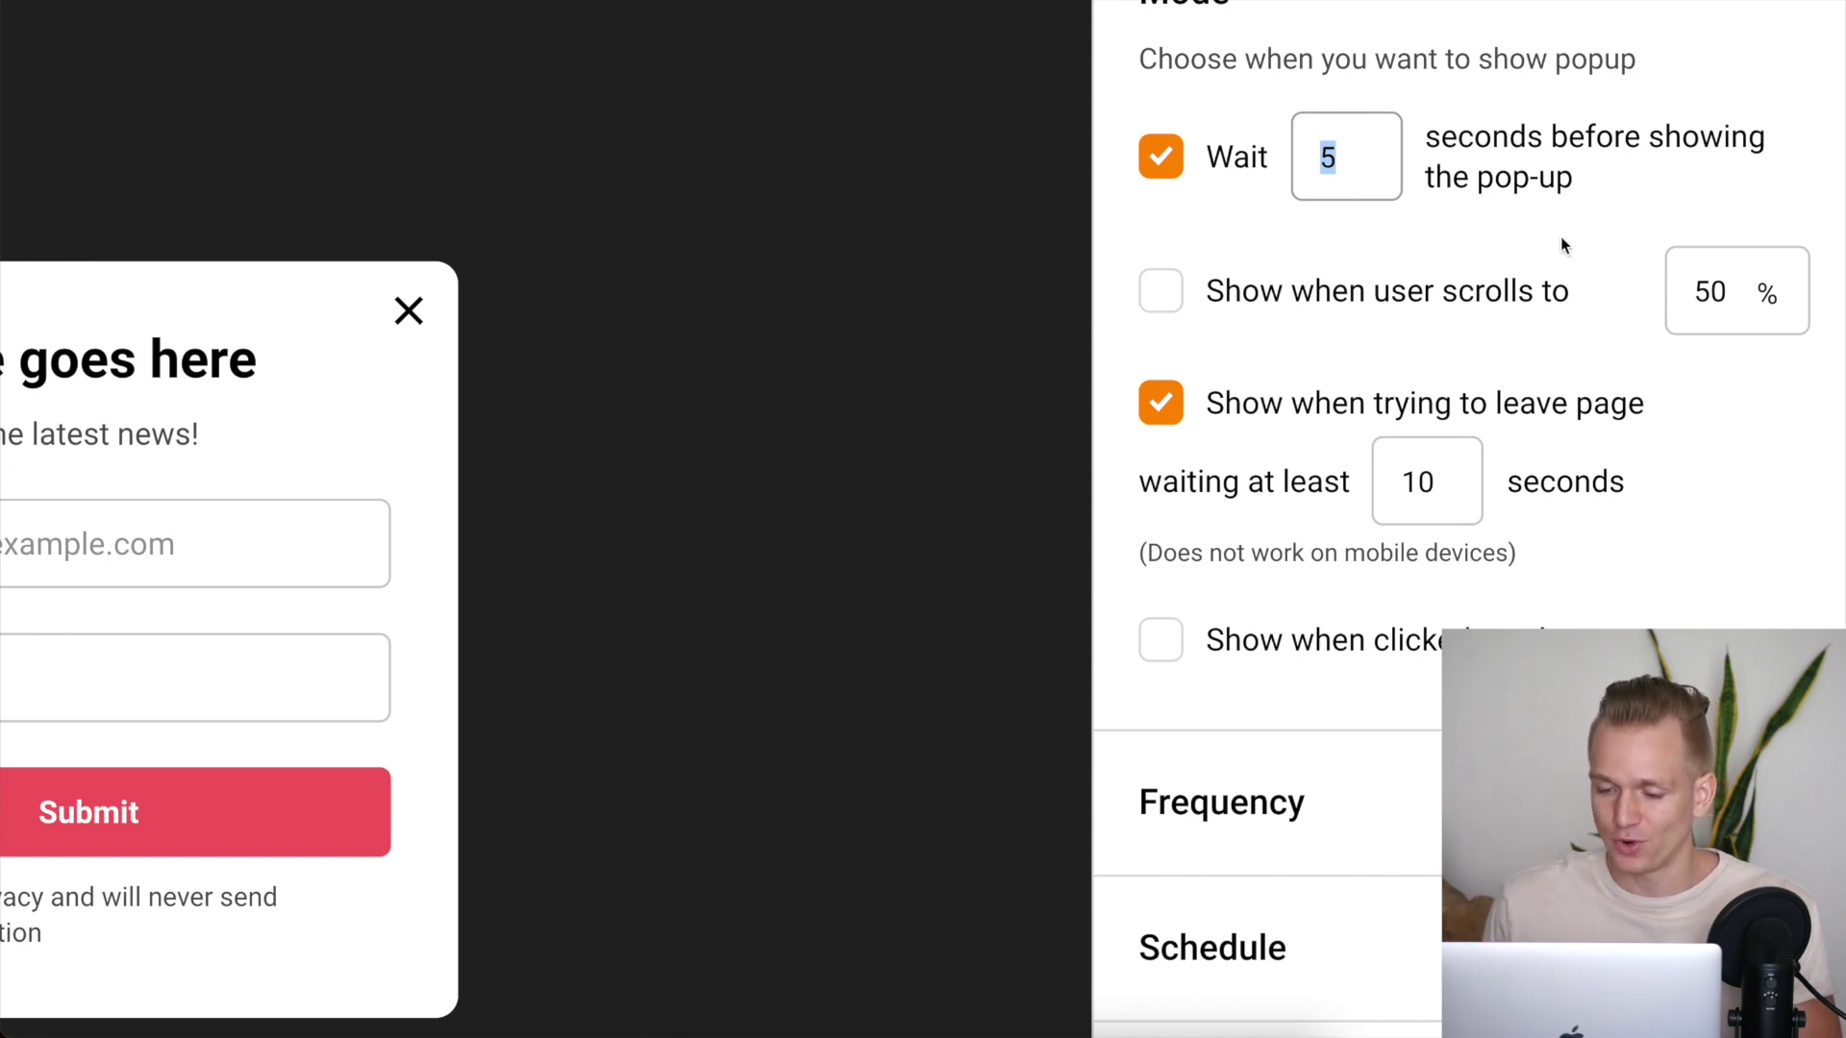
pyautogui.scroll(-1, 1562, 236)
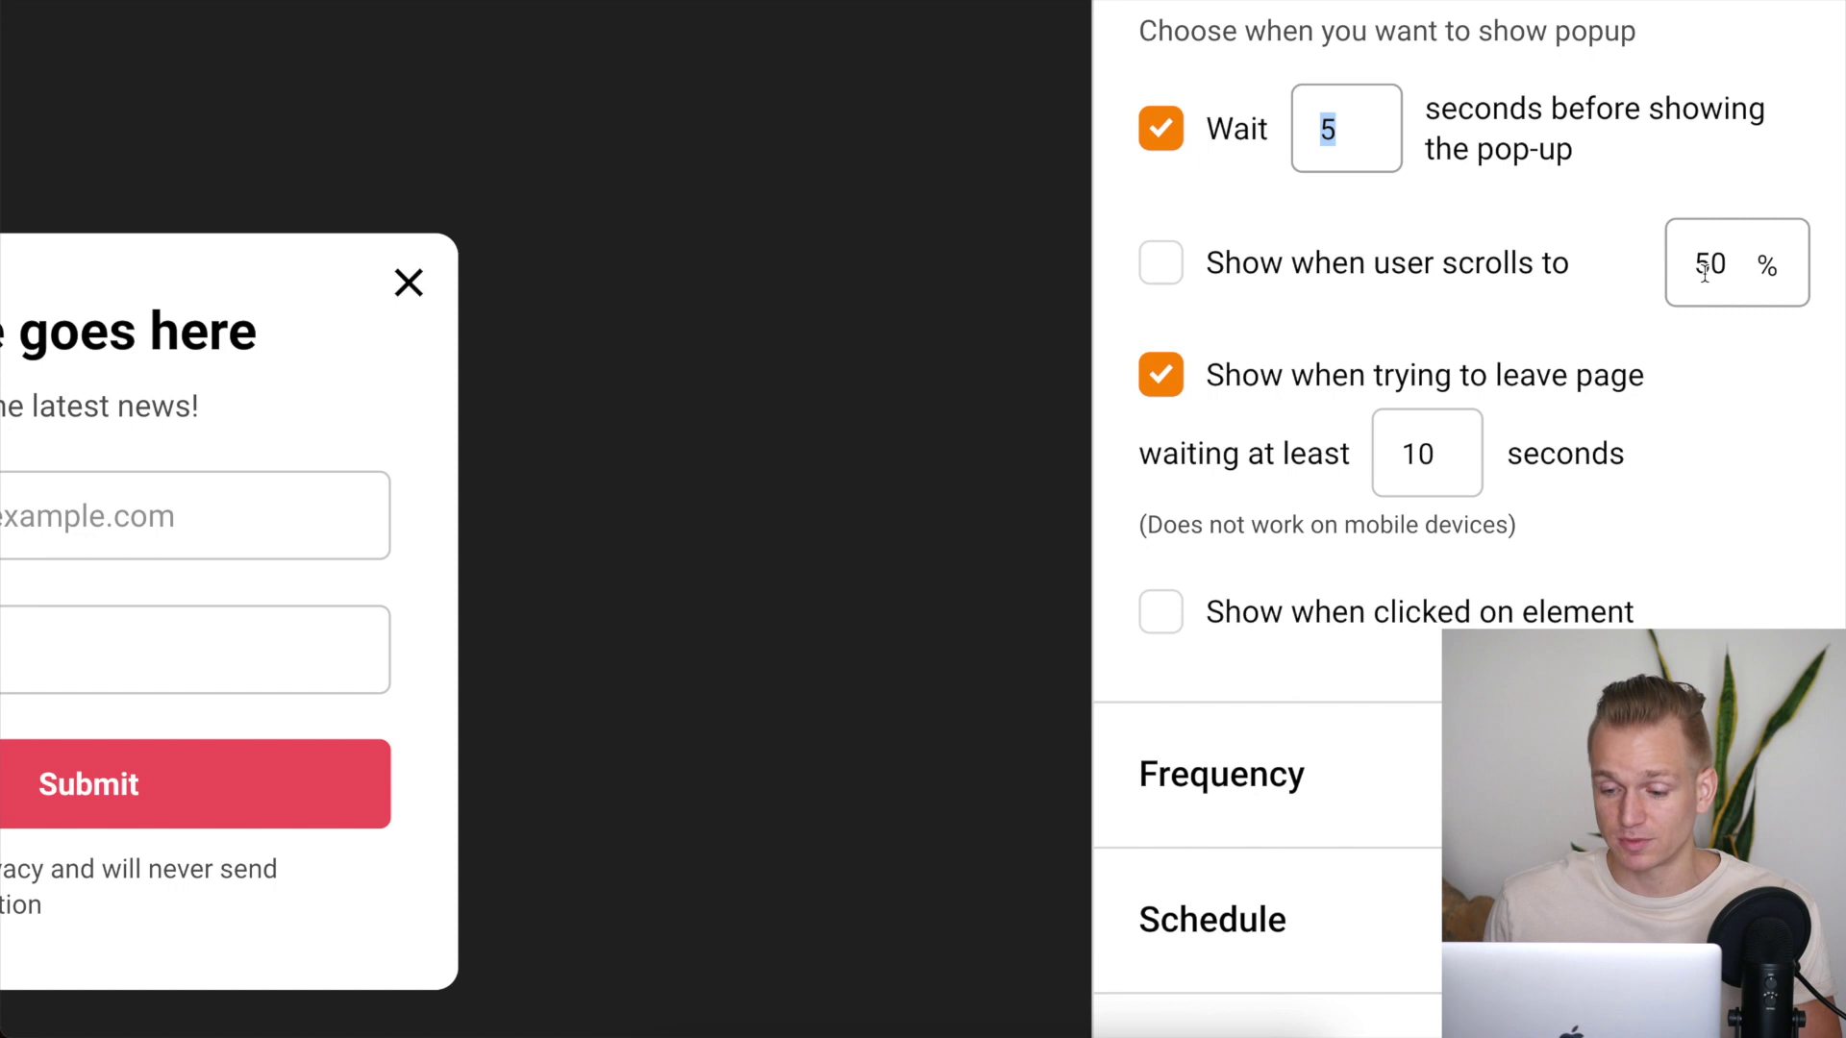
pyautogui.scroll(5, 1704, 272)
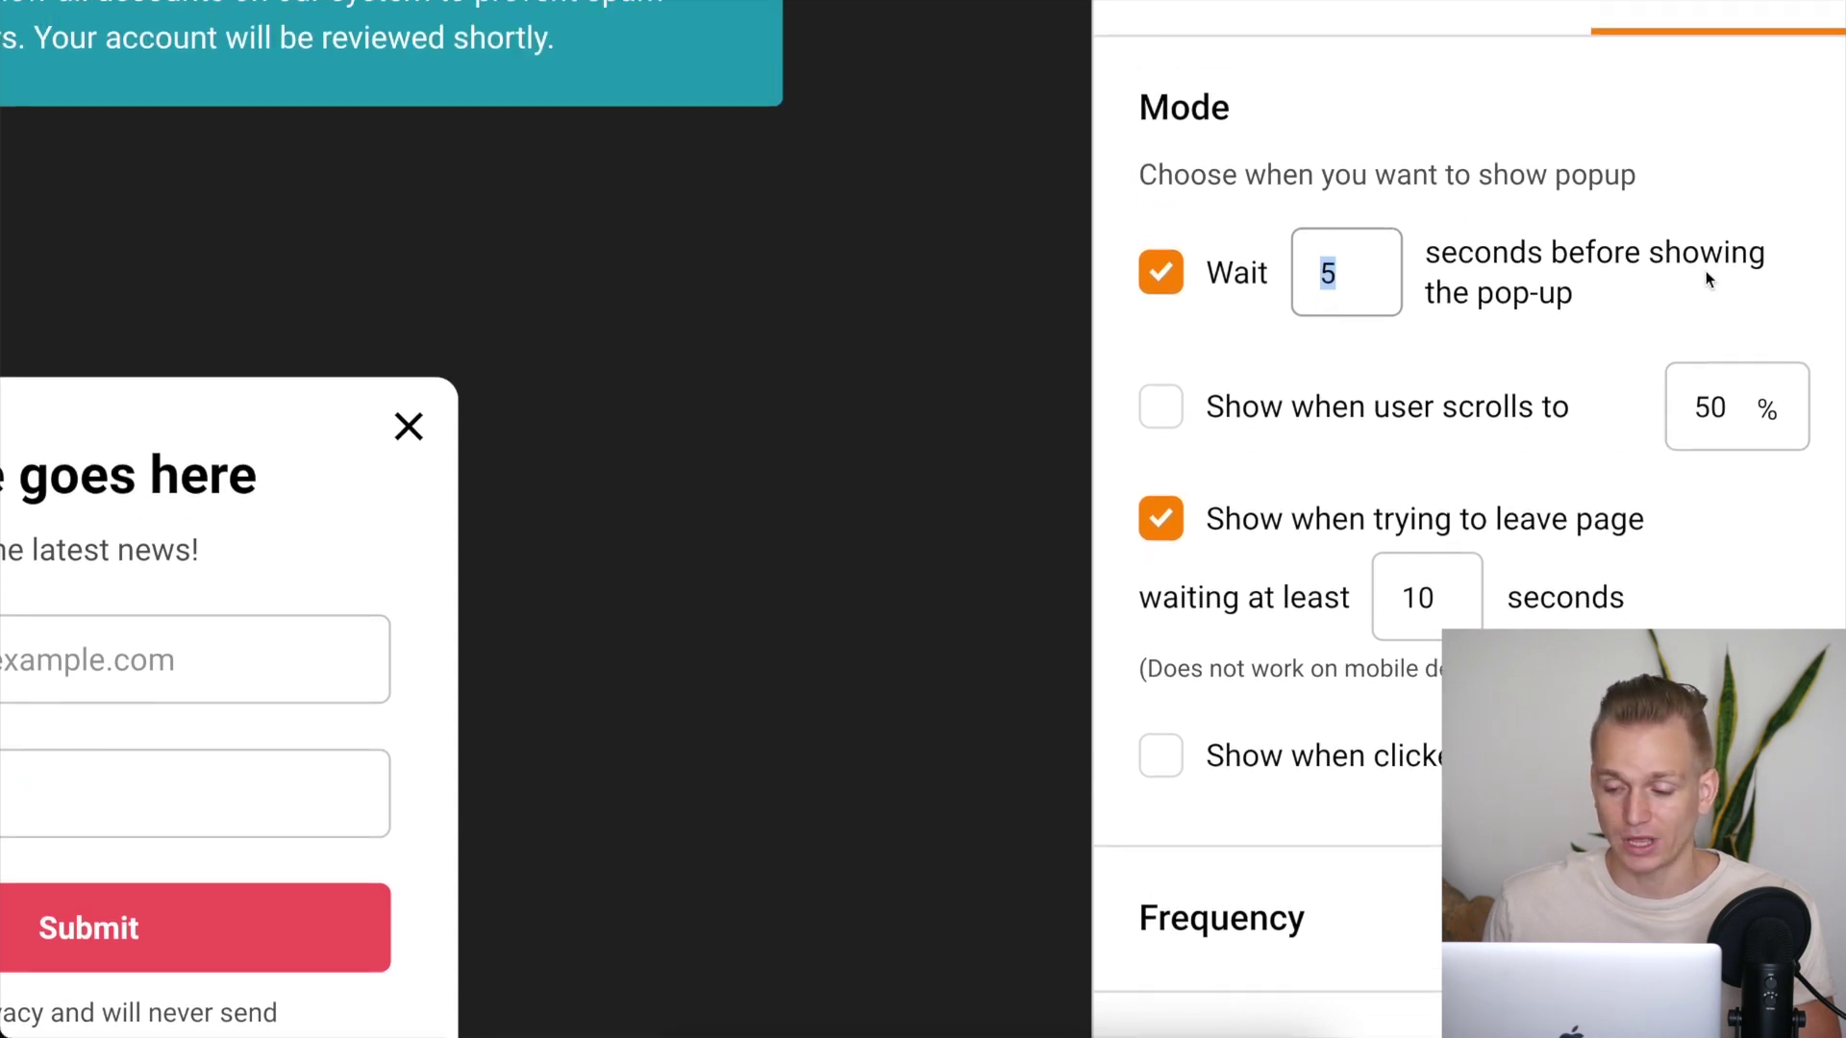
pyautogui.scroll(-3, 1652, 317)
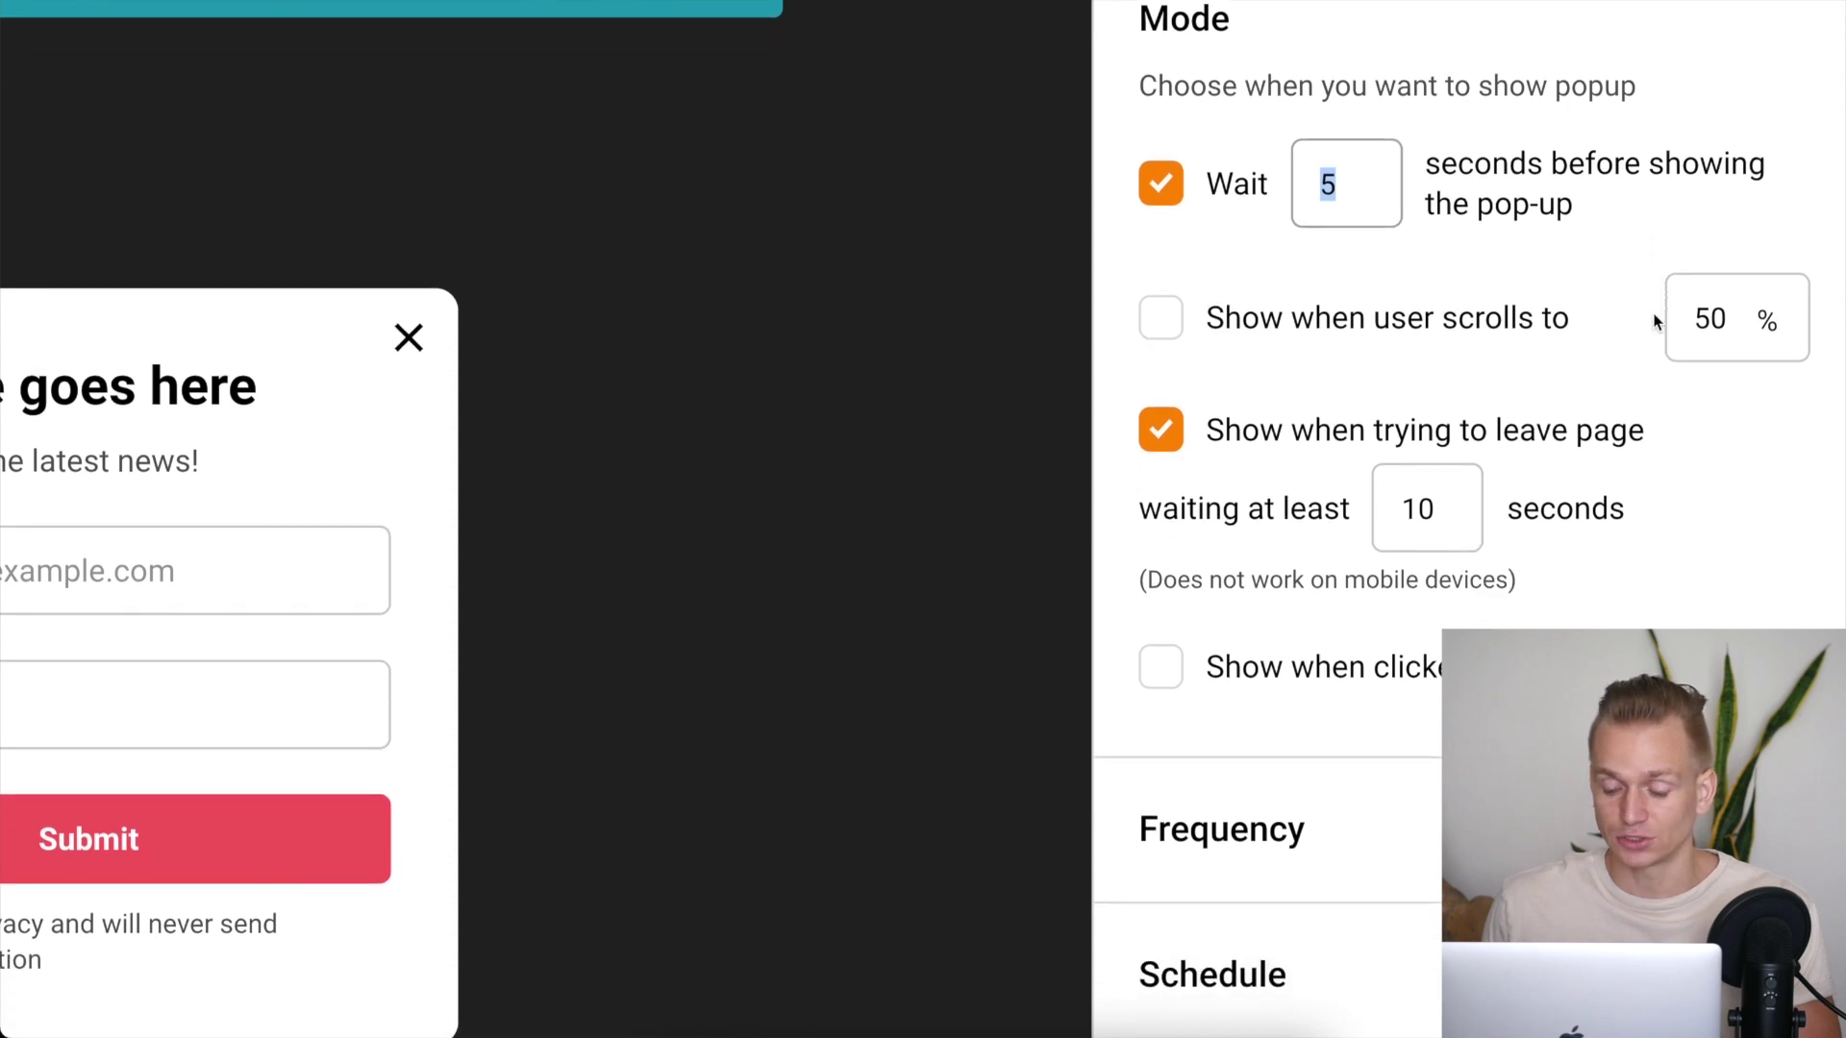
pyautogui.scroll(-1, 1615, 312)
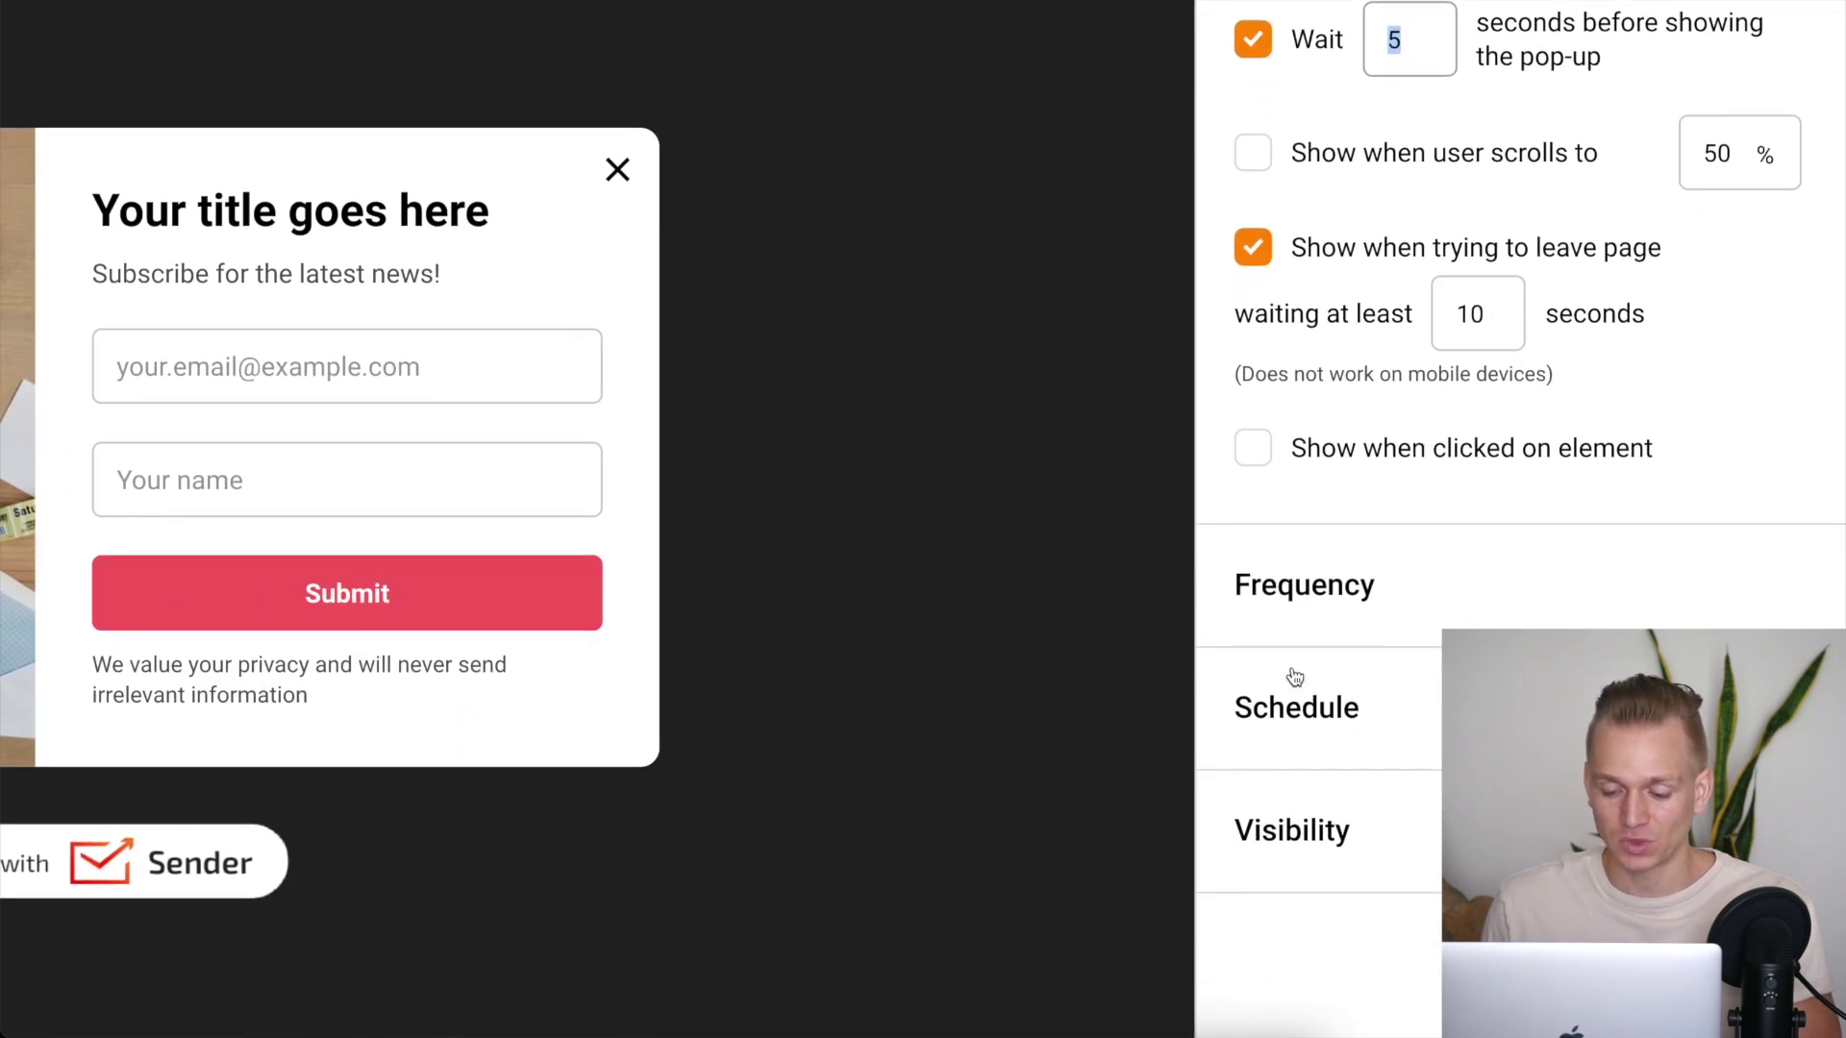
pyautogui.click(1319, 610)
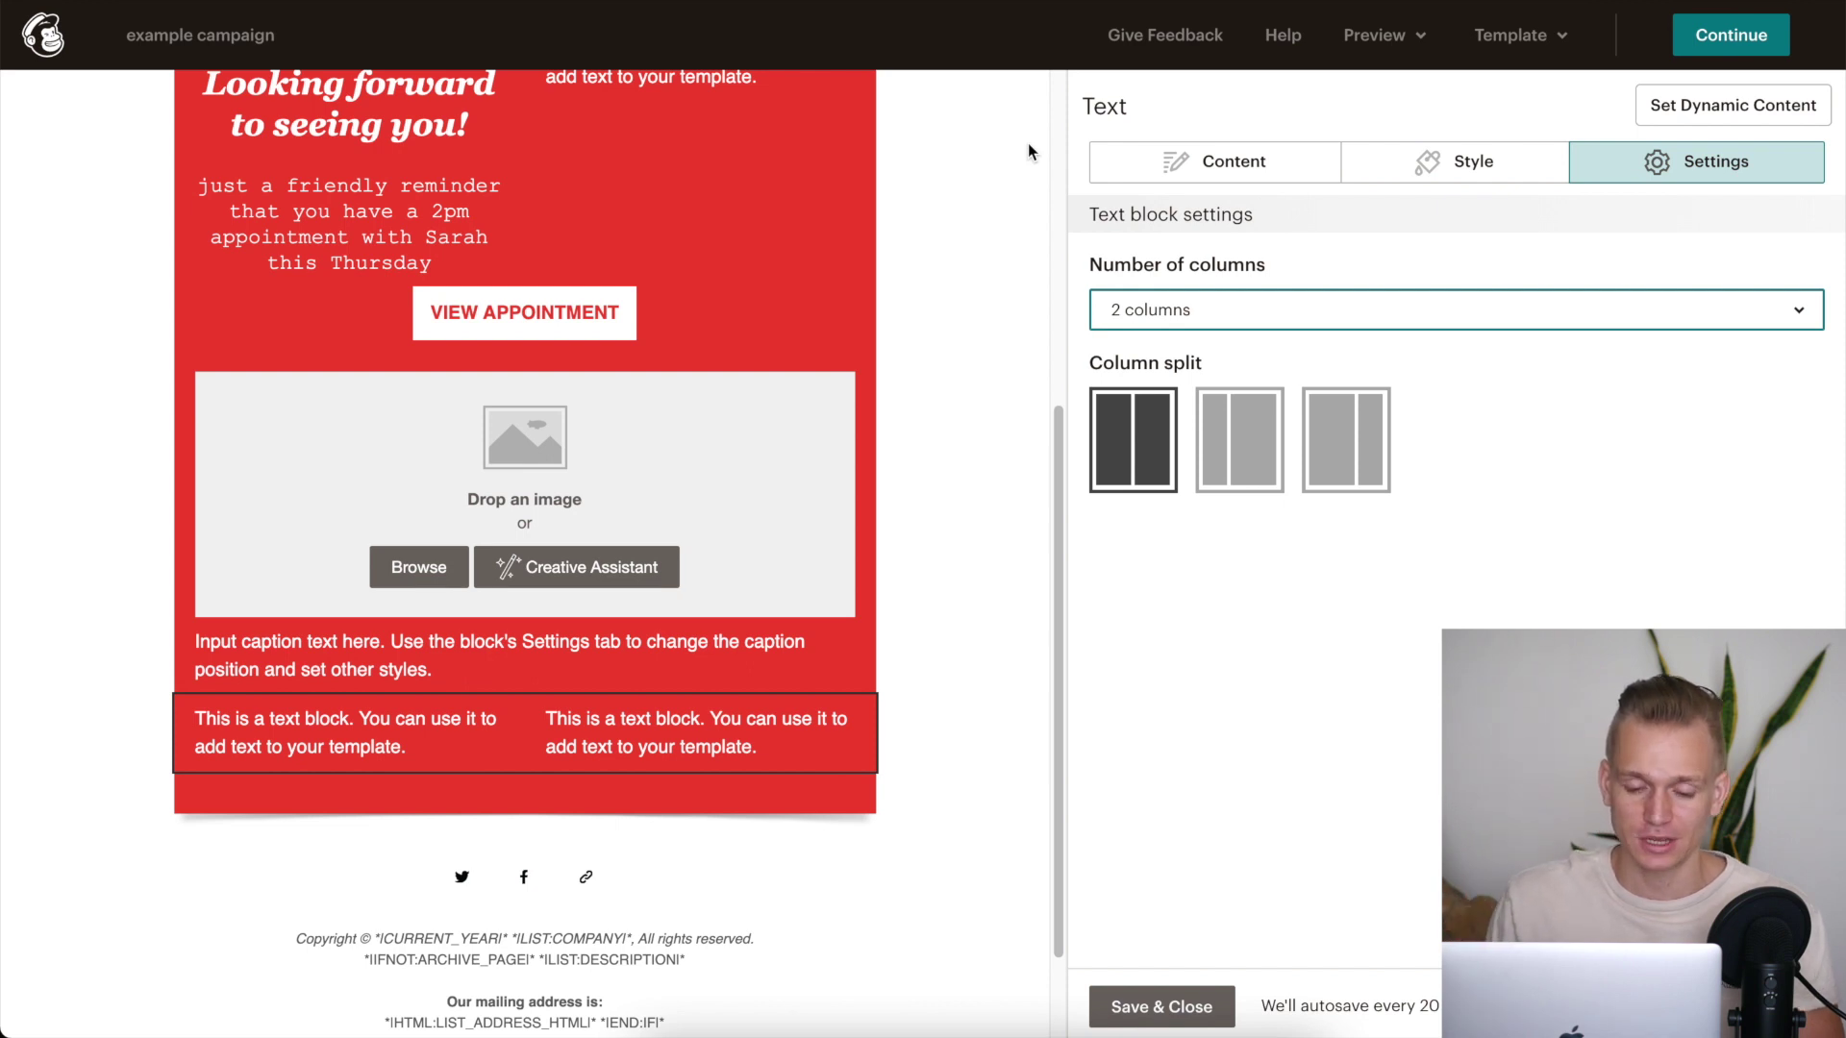
# - Switch the text block to 1 column, back to 2, then choose the narrow-left column split
pyautogui.scroll(2, 384, 300)
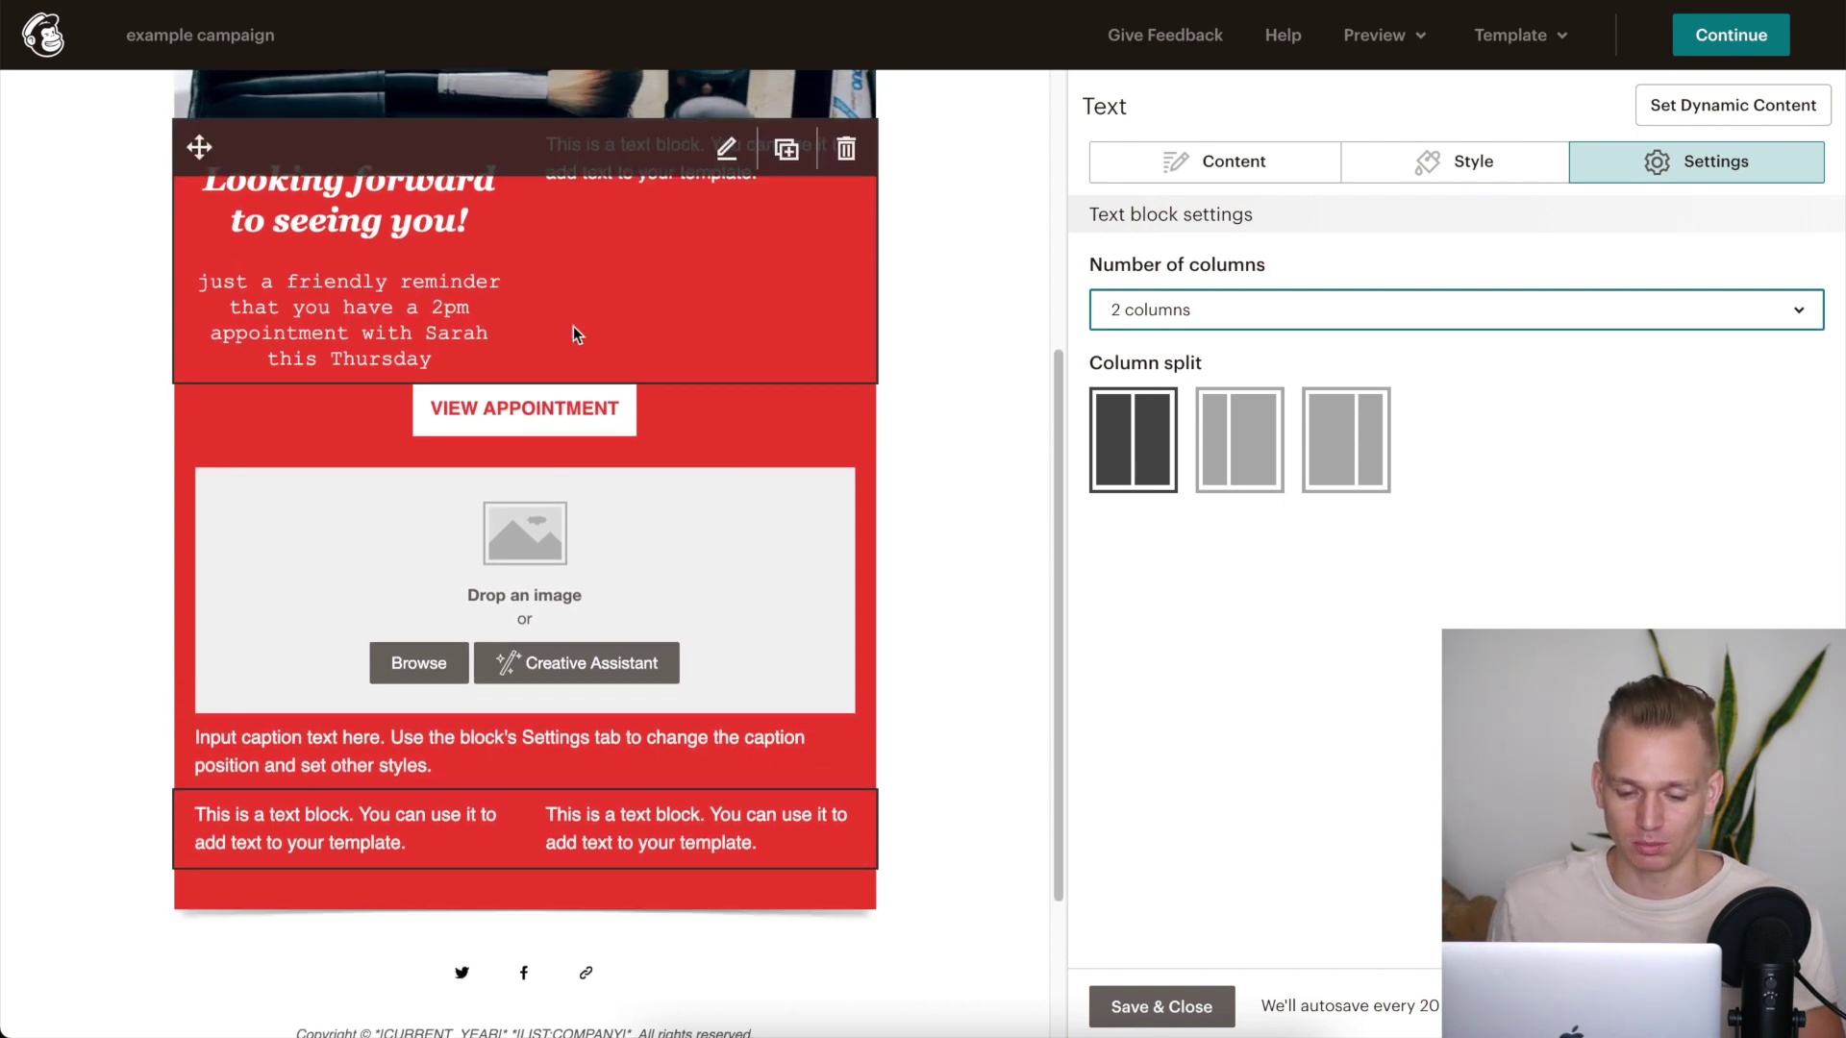
pyautogui.scroll(-3, 539, 297)
pyautogui.scroll(3, 327, 223)
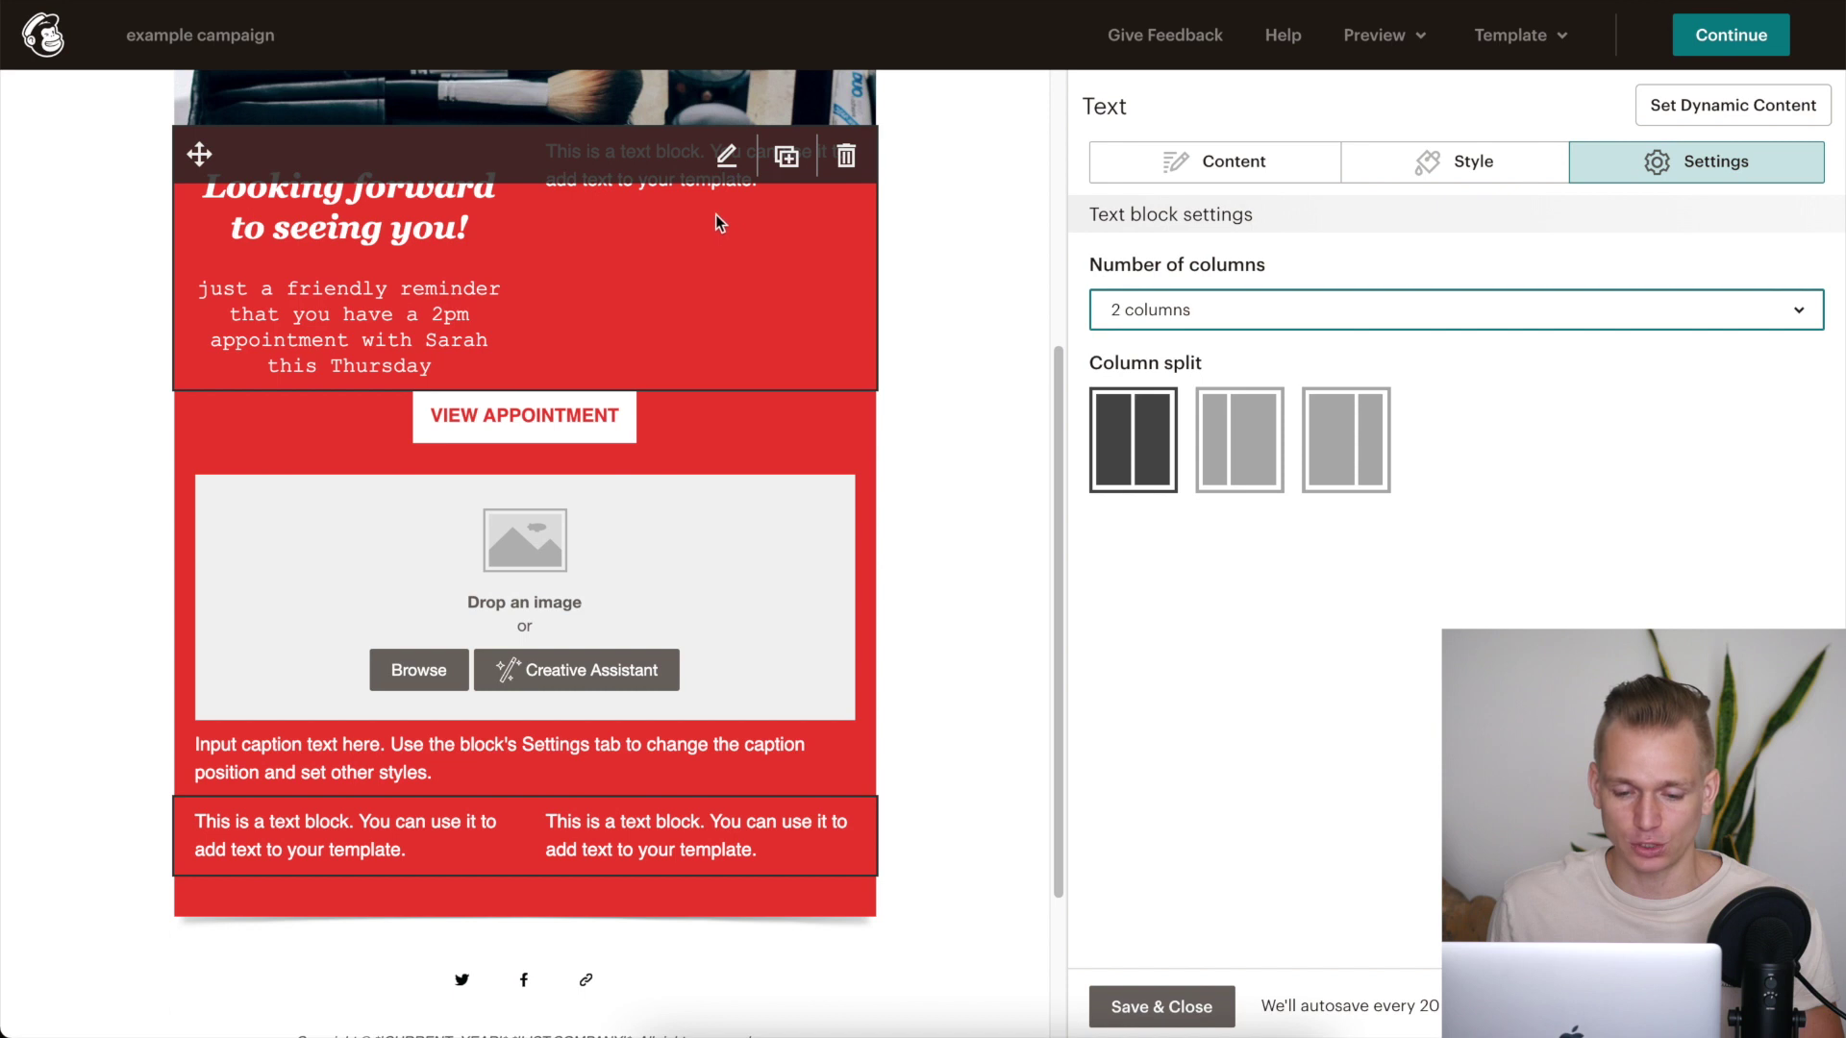
pyautogui.scroll(-5, 845, 240)
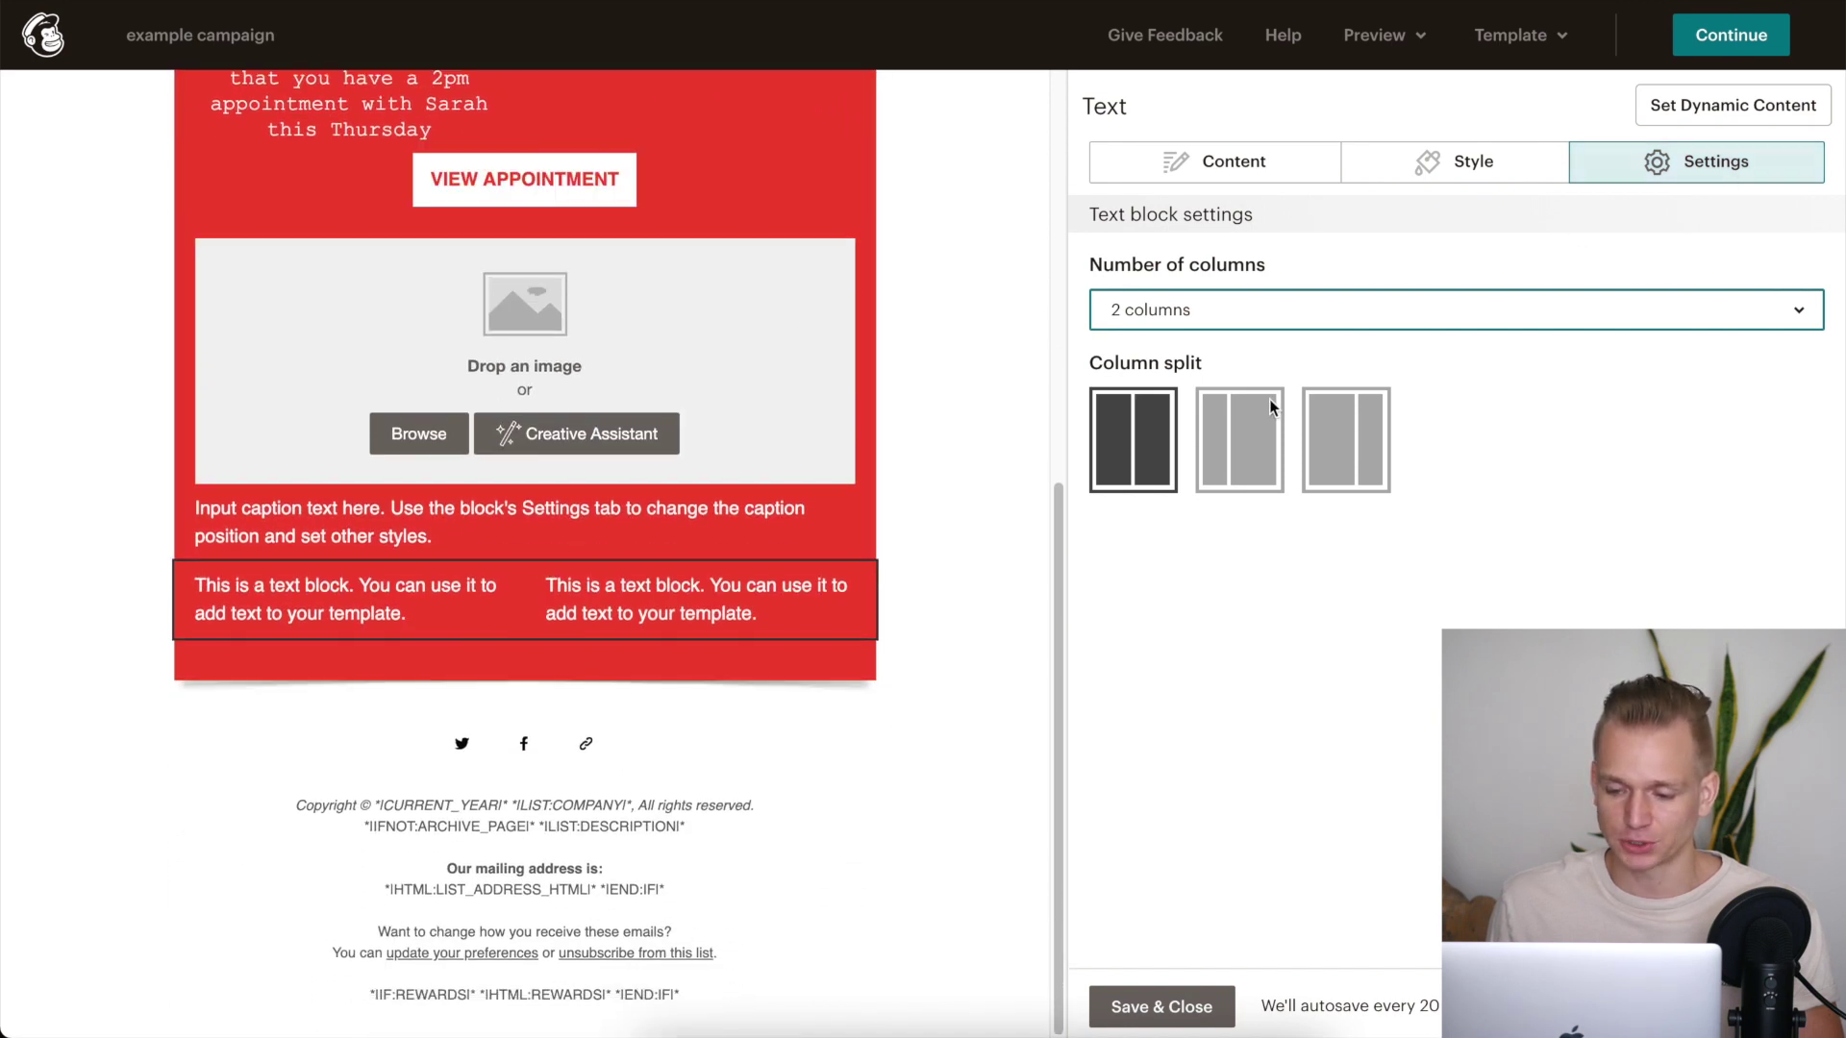
pyautogui.click(1215, 325)
pyautogui.click(1219, 380)
pyautogui.click(1236, 318)
pyautogui.click(1228, 409)
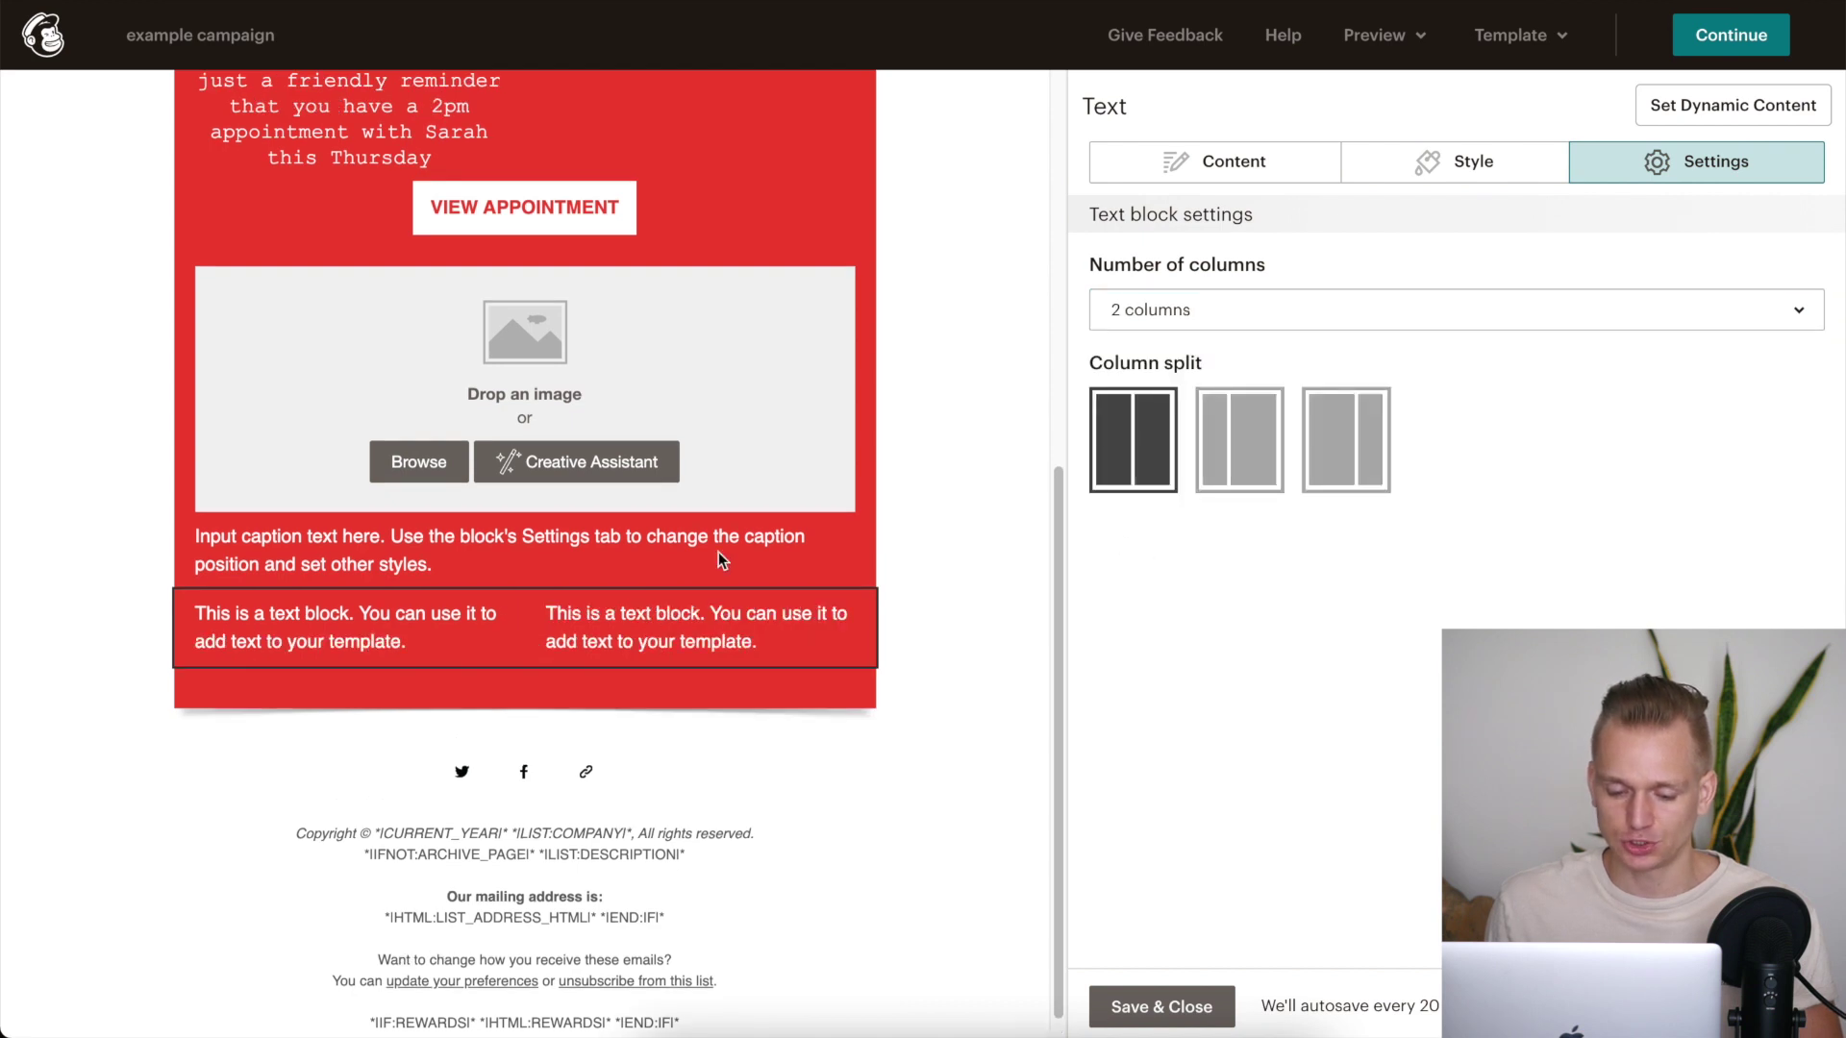
pyautogui.click(1231, 447)
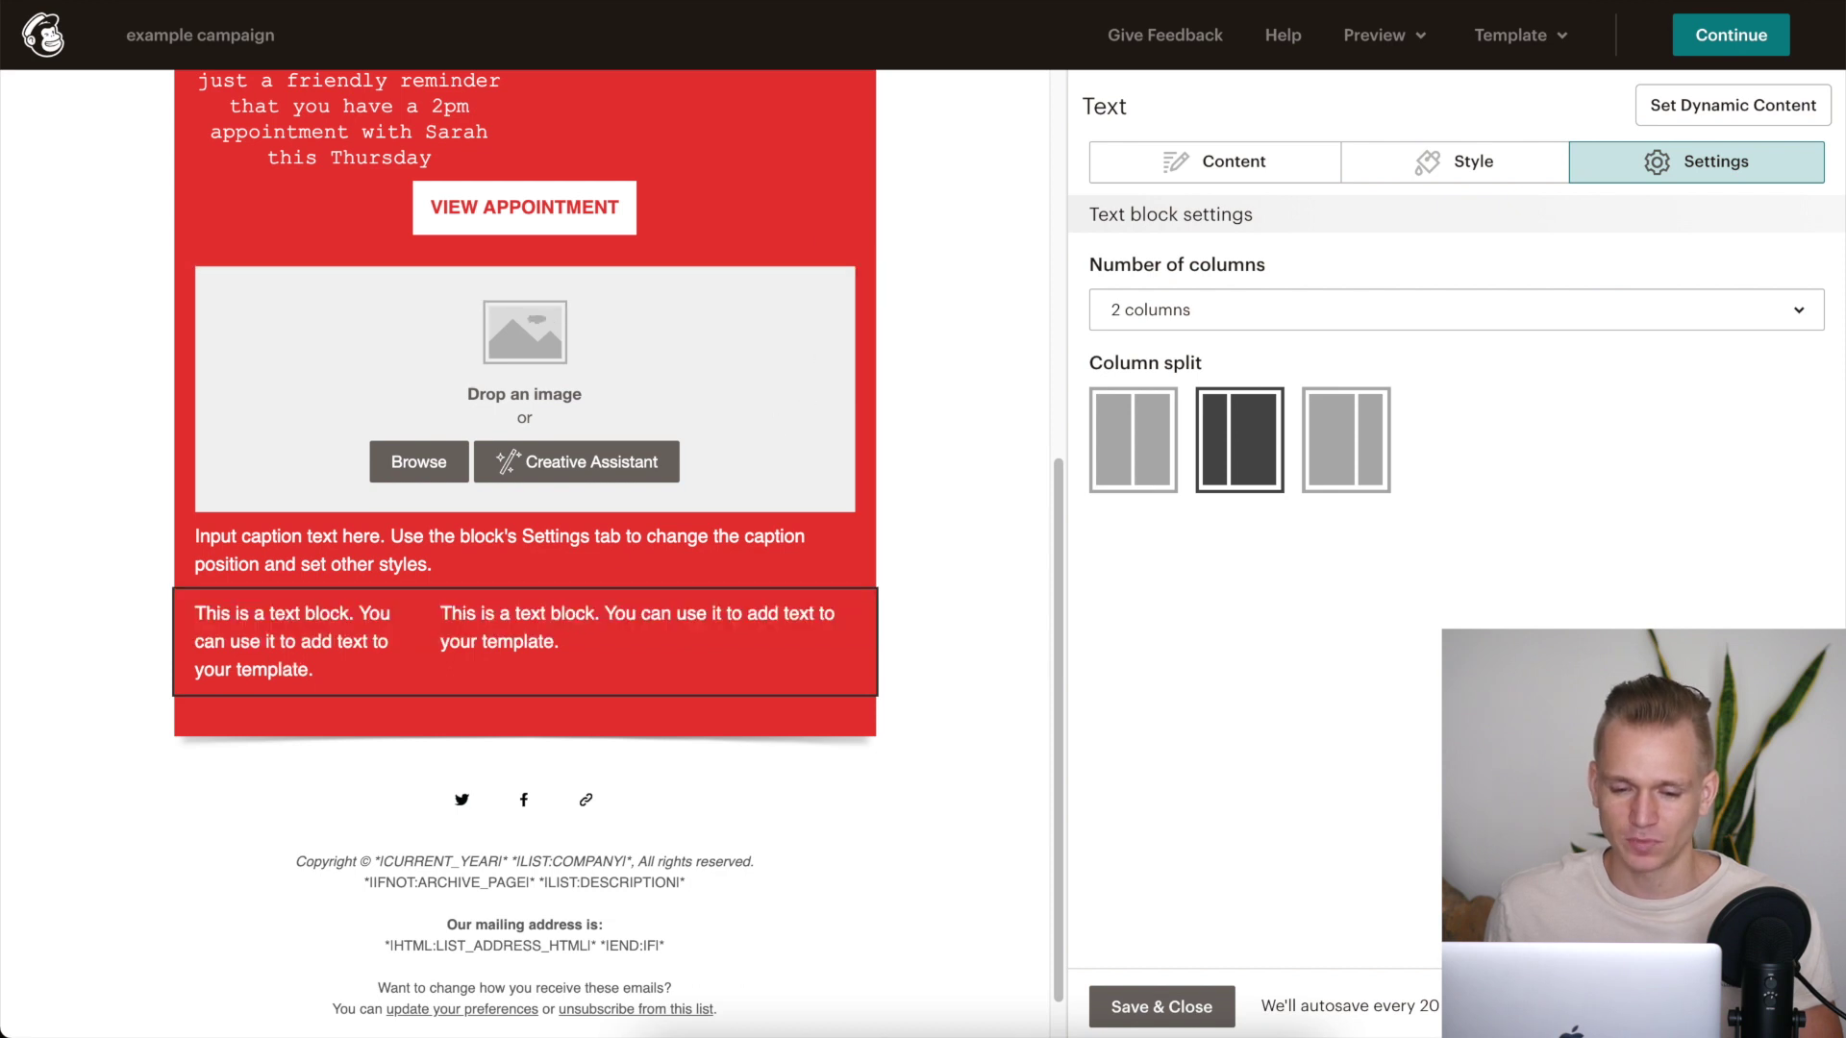
pyautogui.scroll(5, 731, 491)
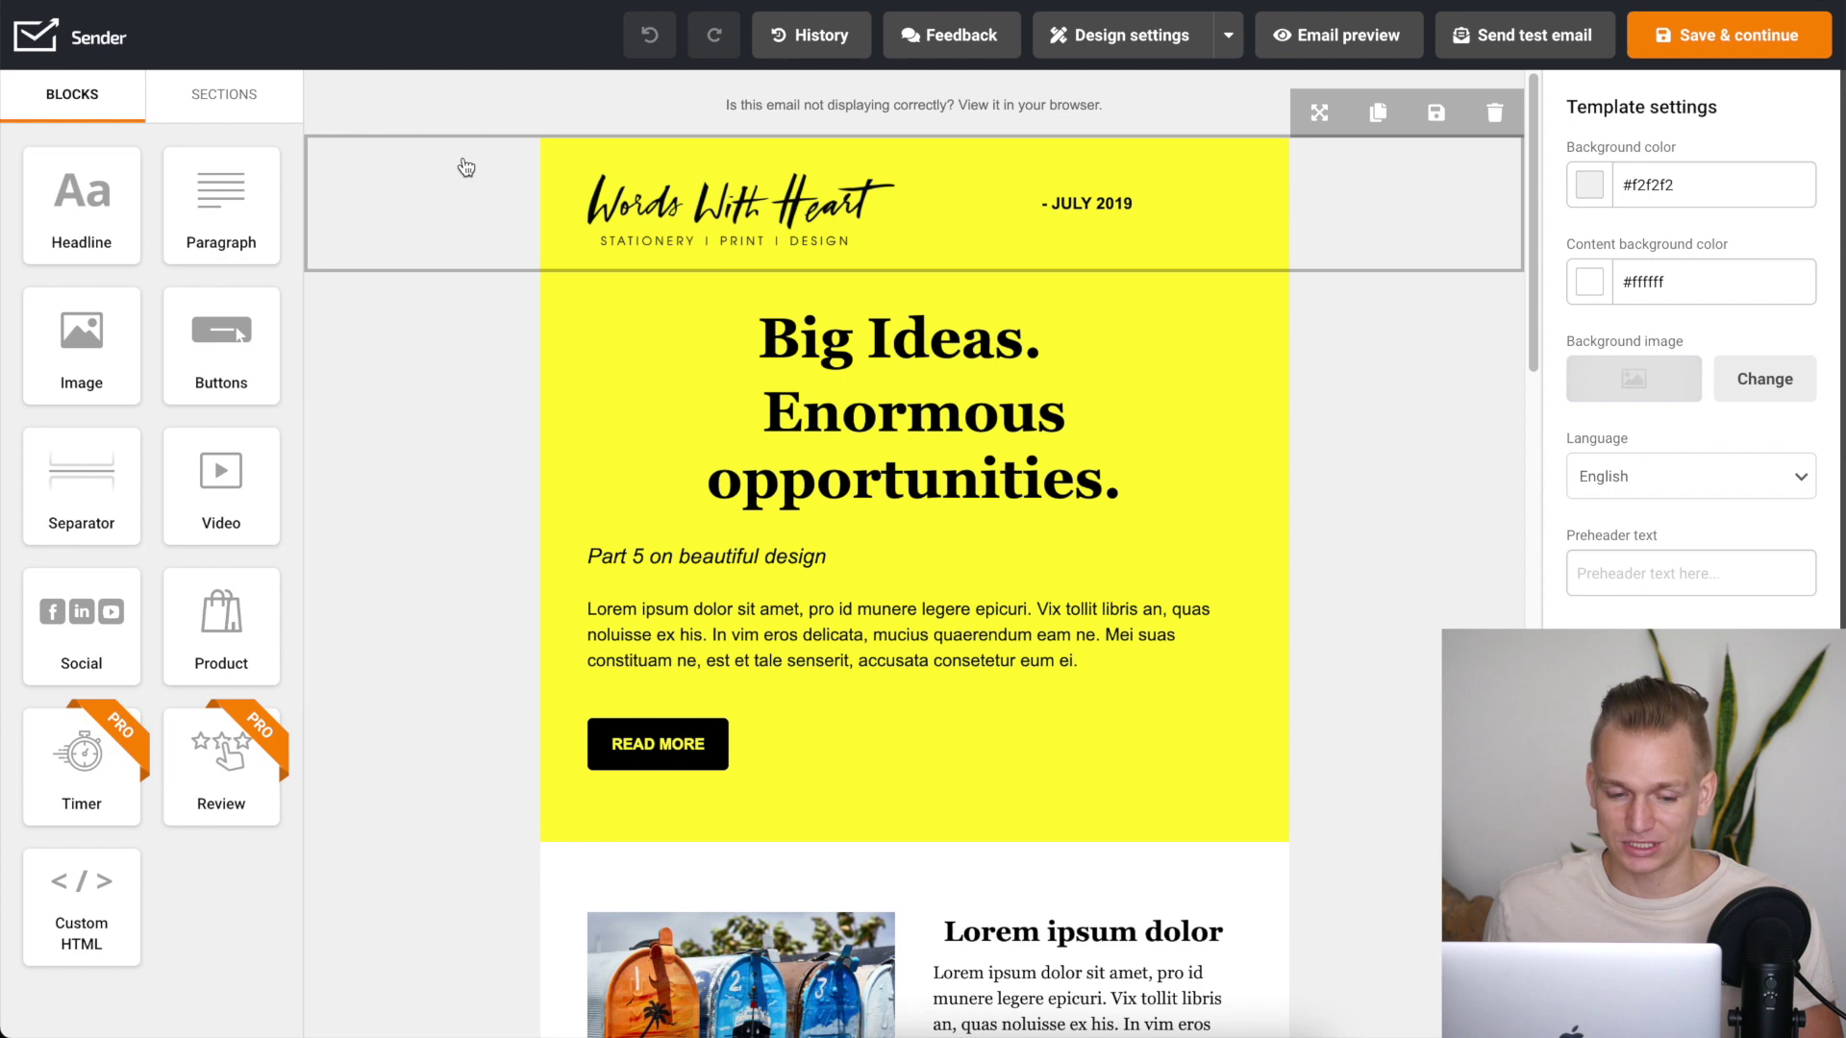
pyautogui.click(231, 119)
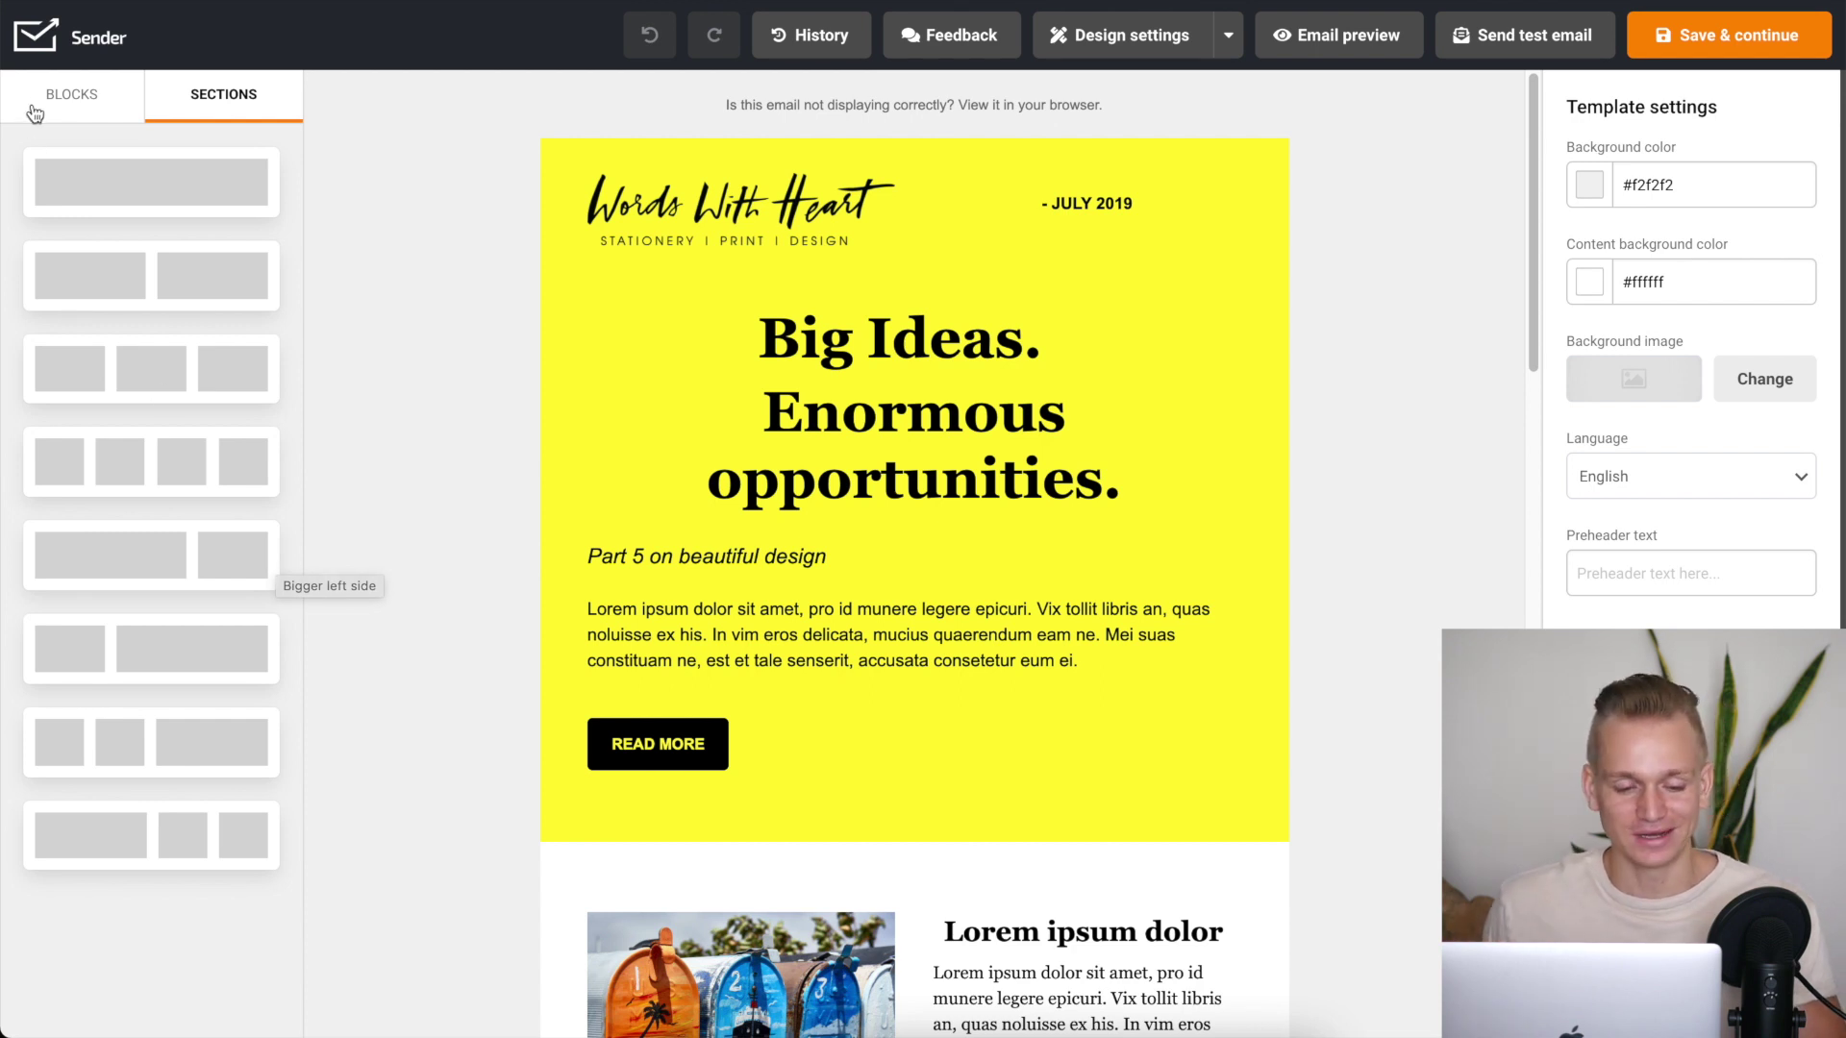
pyautogui.click(53, 101)
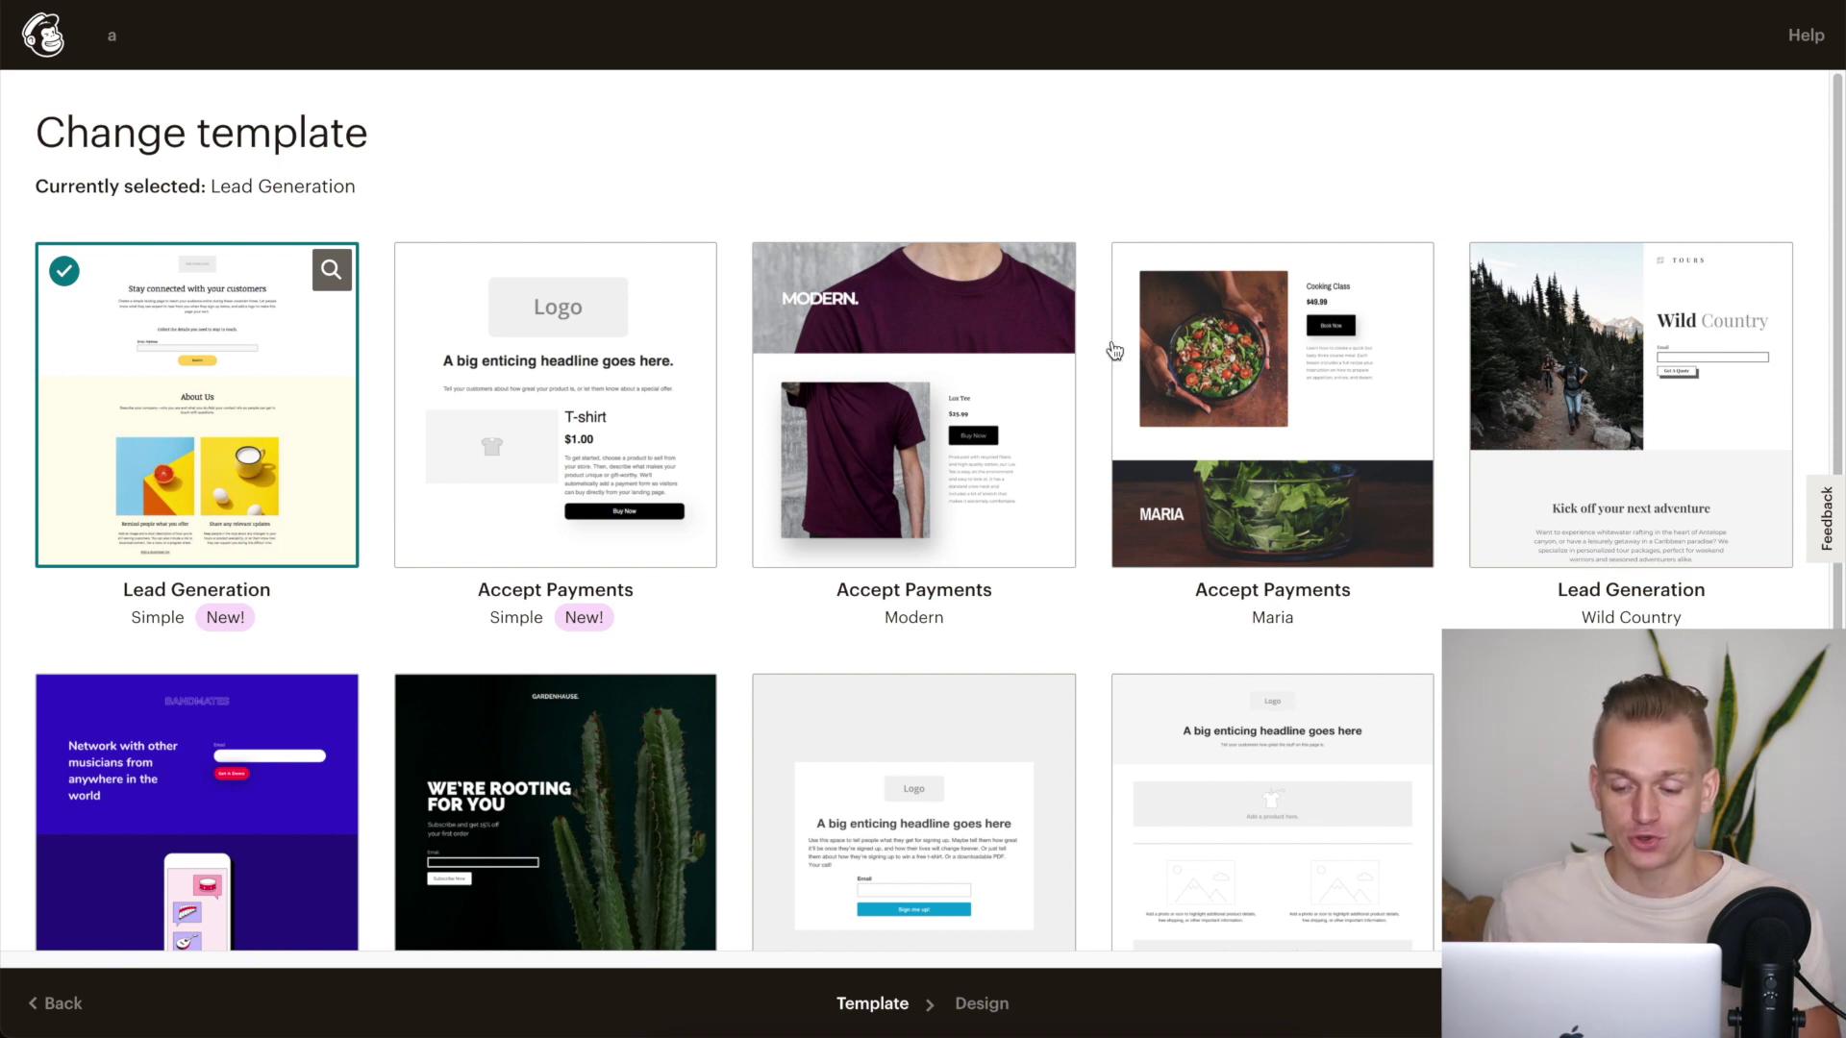
# - Scroll up and down through the landing page Change template gallery
pyautogui.scroll(-3, 1154, 360)
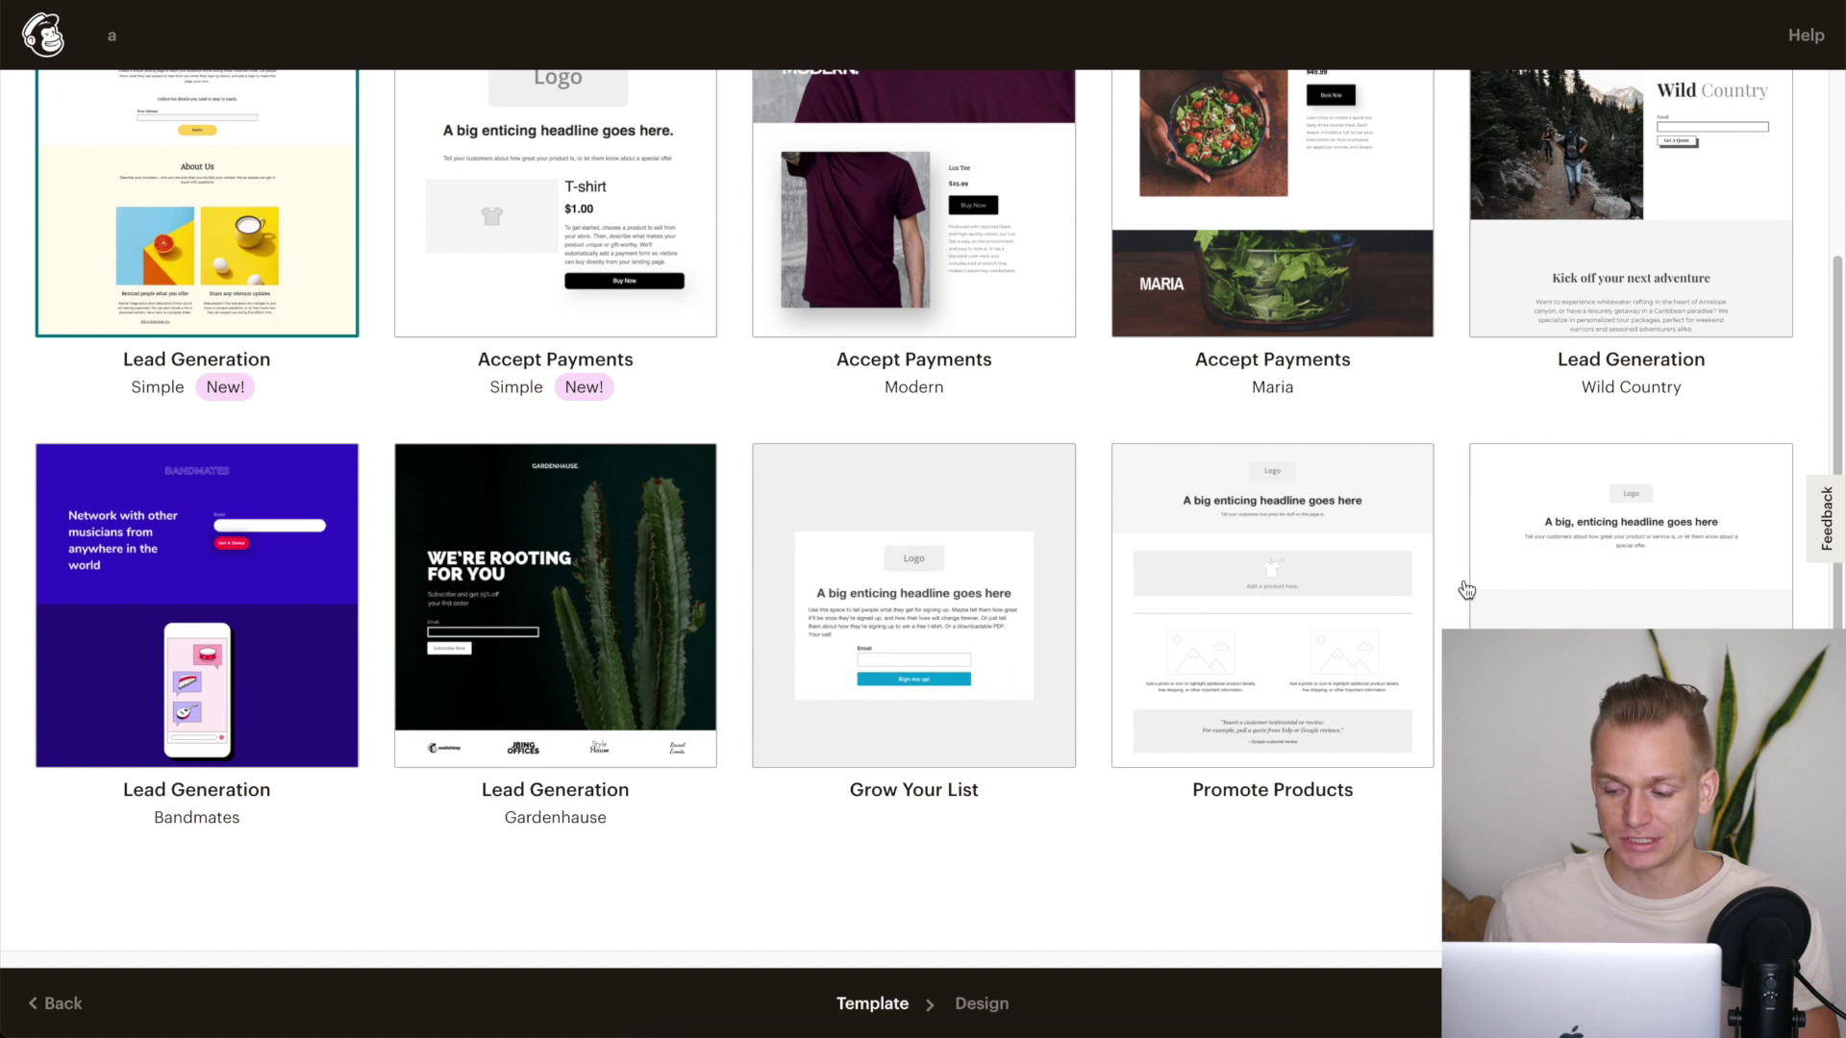
pyautogui.scroll(3, 838, 440)
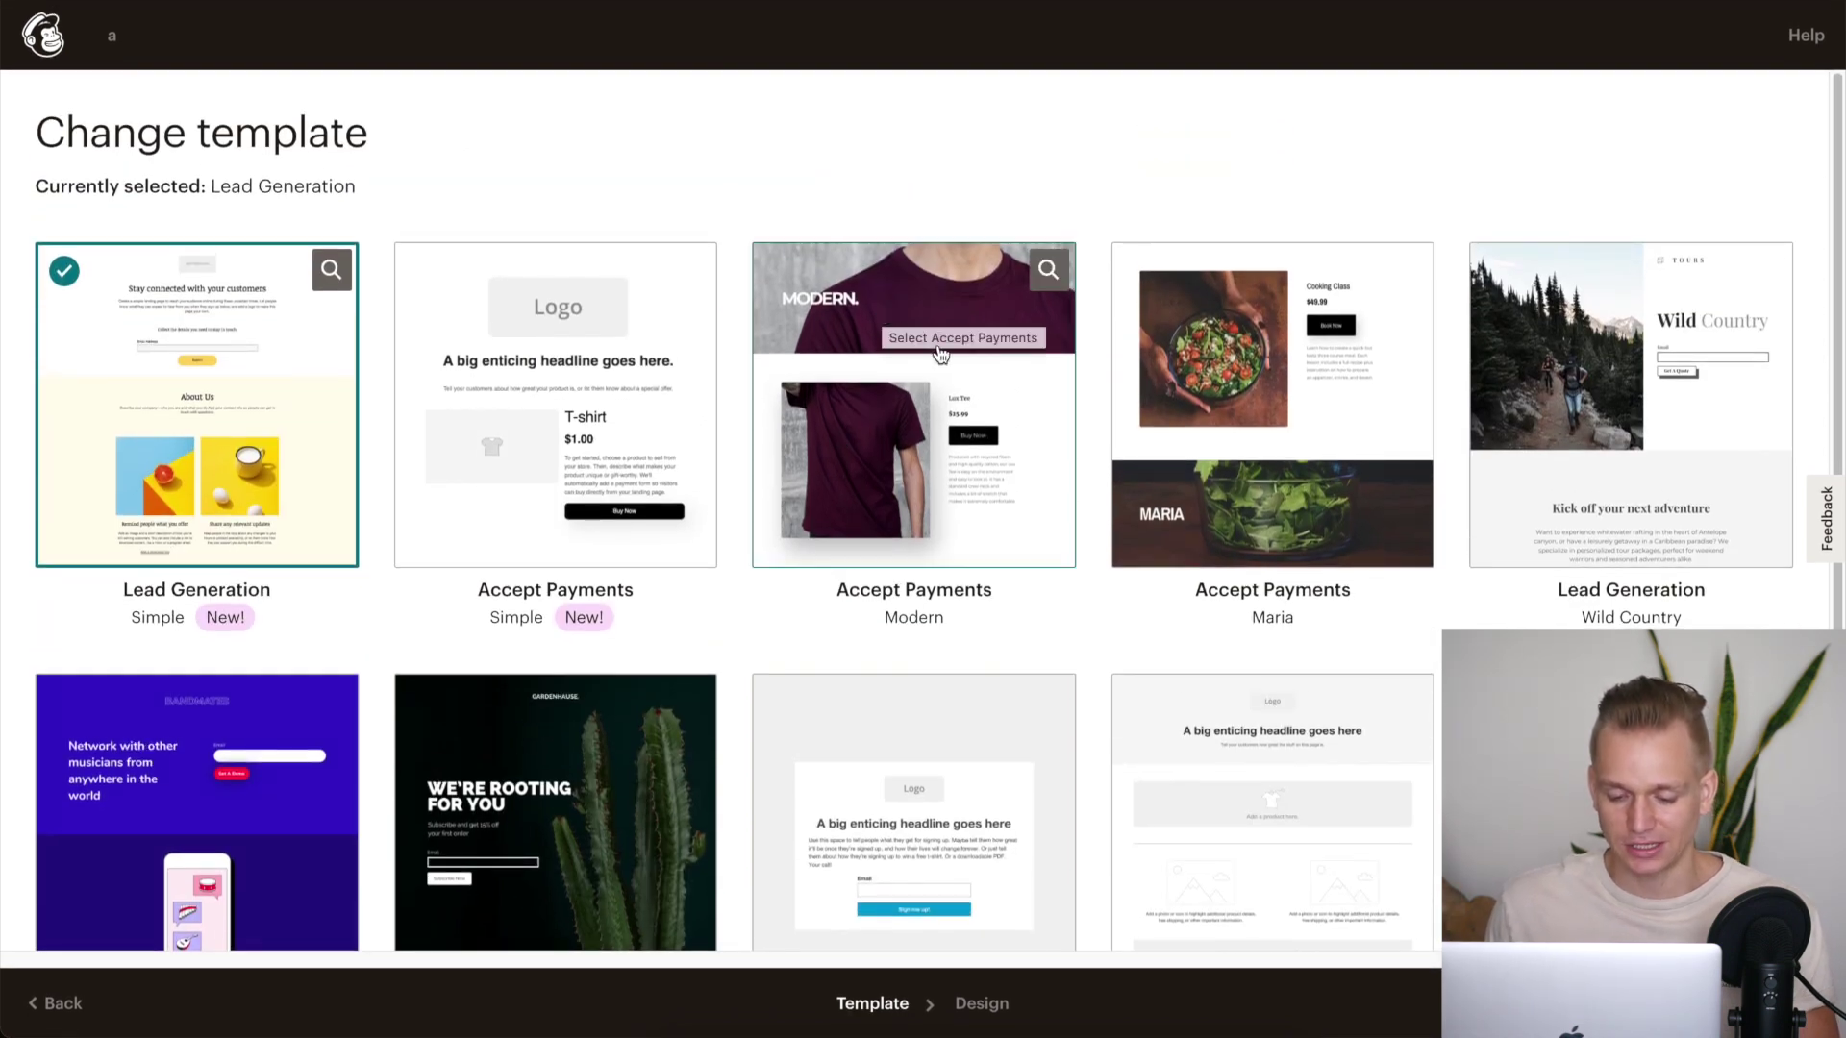
pyautogui.scroll(-3, 940, 355)
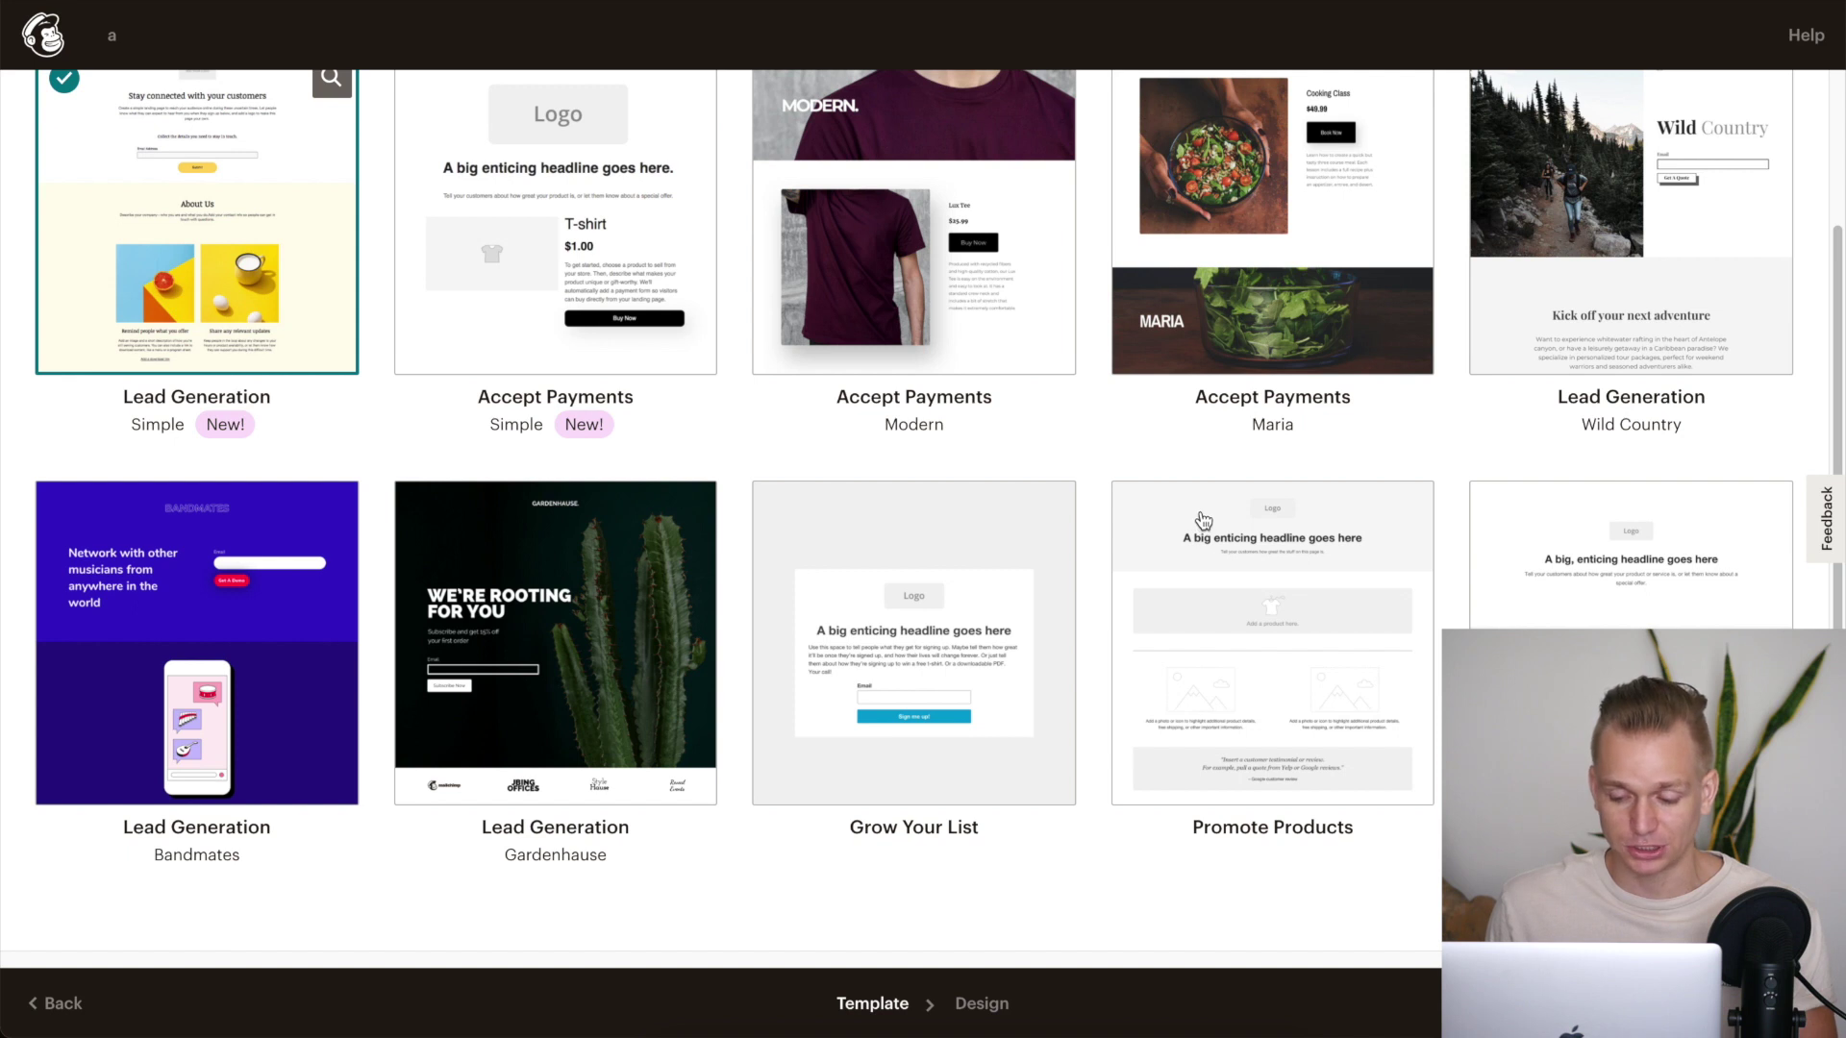
pyautogui.scroll(2, 1202, 520)
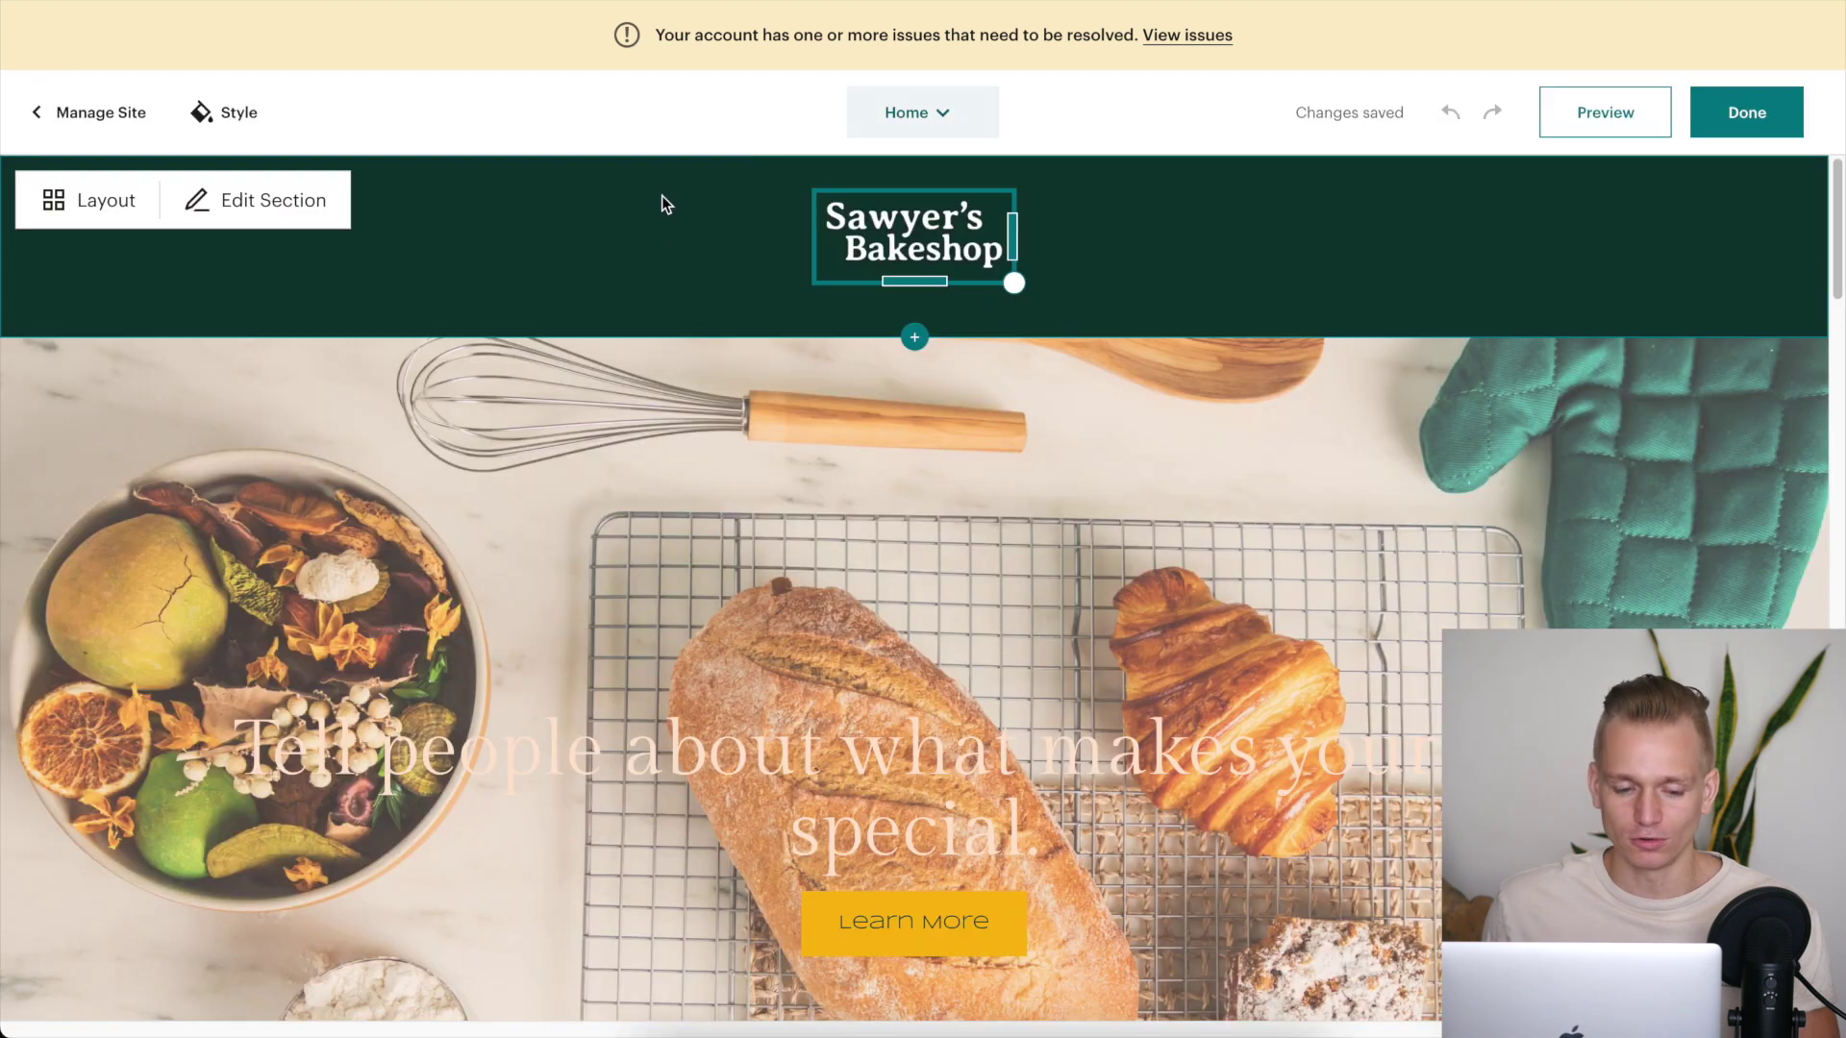
pyautogui.scroll(-8, 1148, 360)
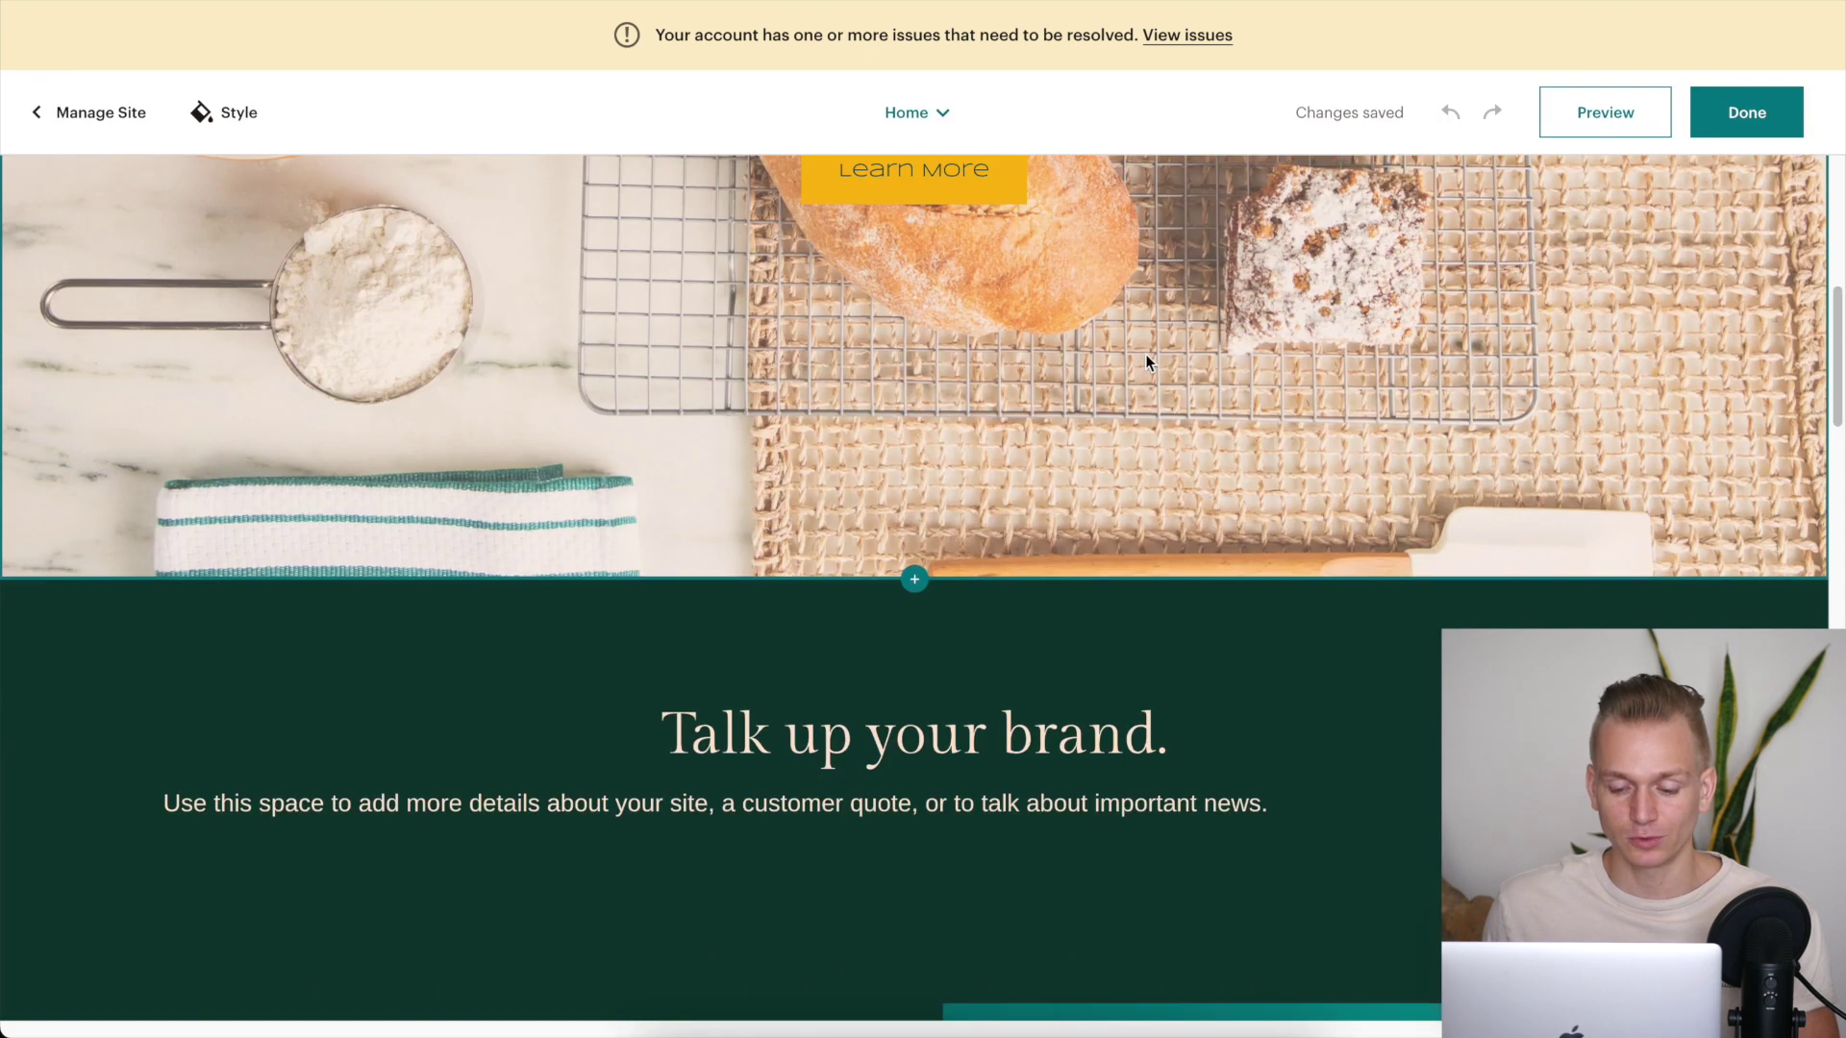
pyautogui.scroll(-8, 1148, 359)
pyautogui.scroll(5, 1144, 360)
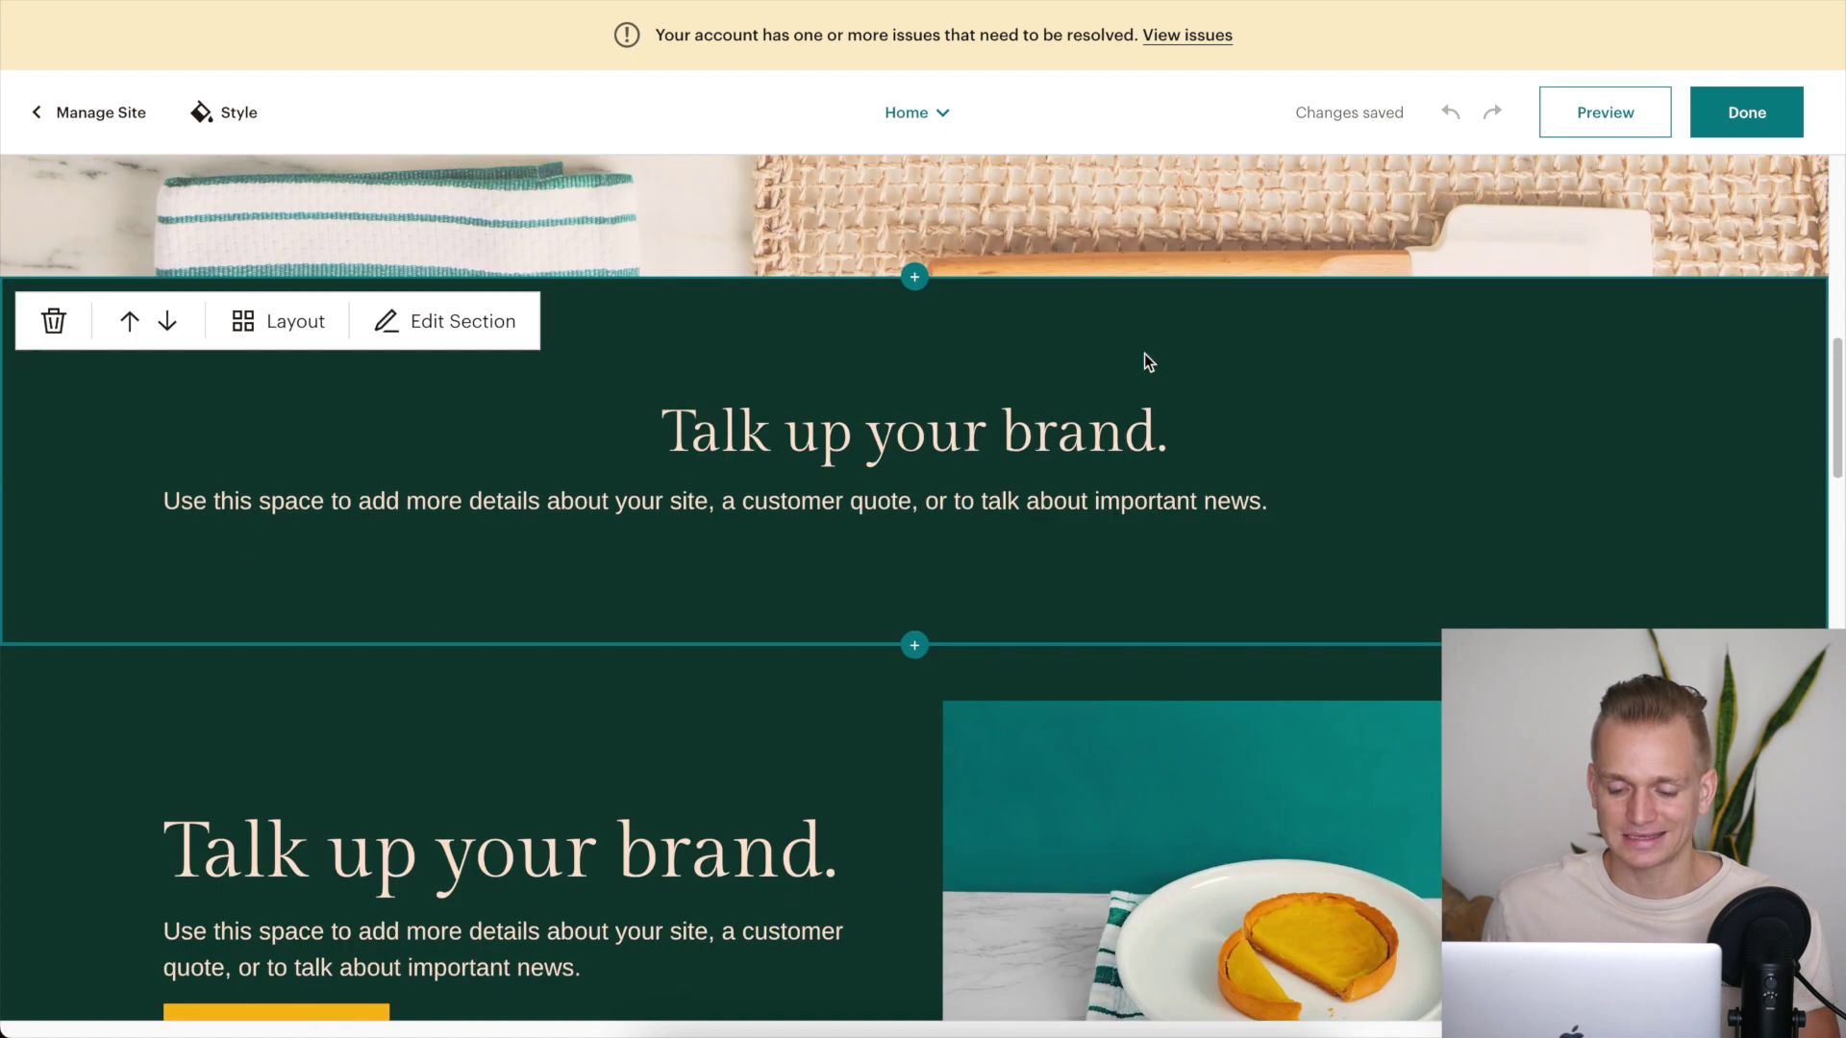
pyautogui.scroll(-8, 362, 400)
pyautogui.scroll(-18, 866, 523)
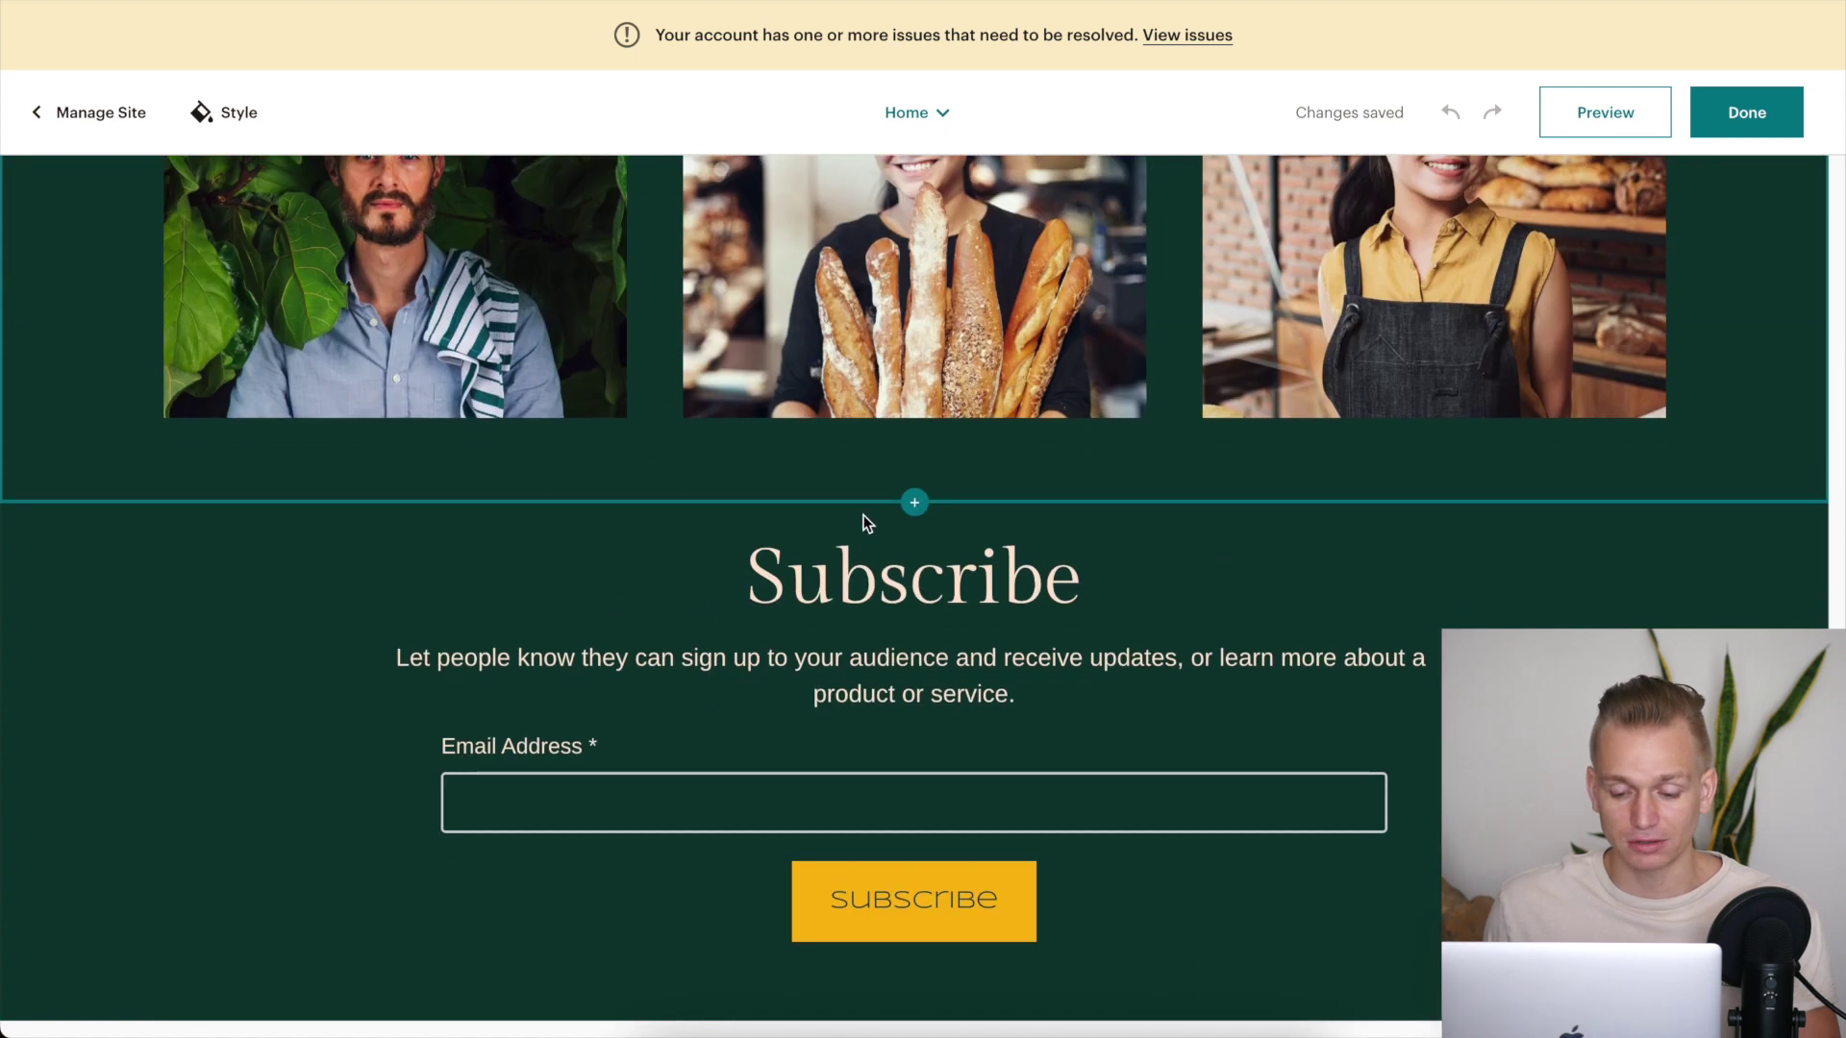
pyautogui.scroll(15, 863, 517)
pyautogui.scroll(15, 863, 516)
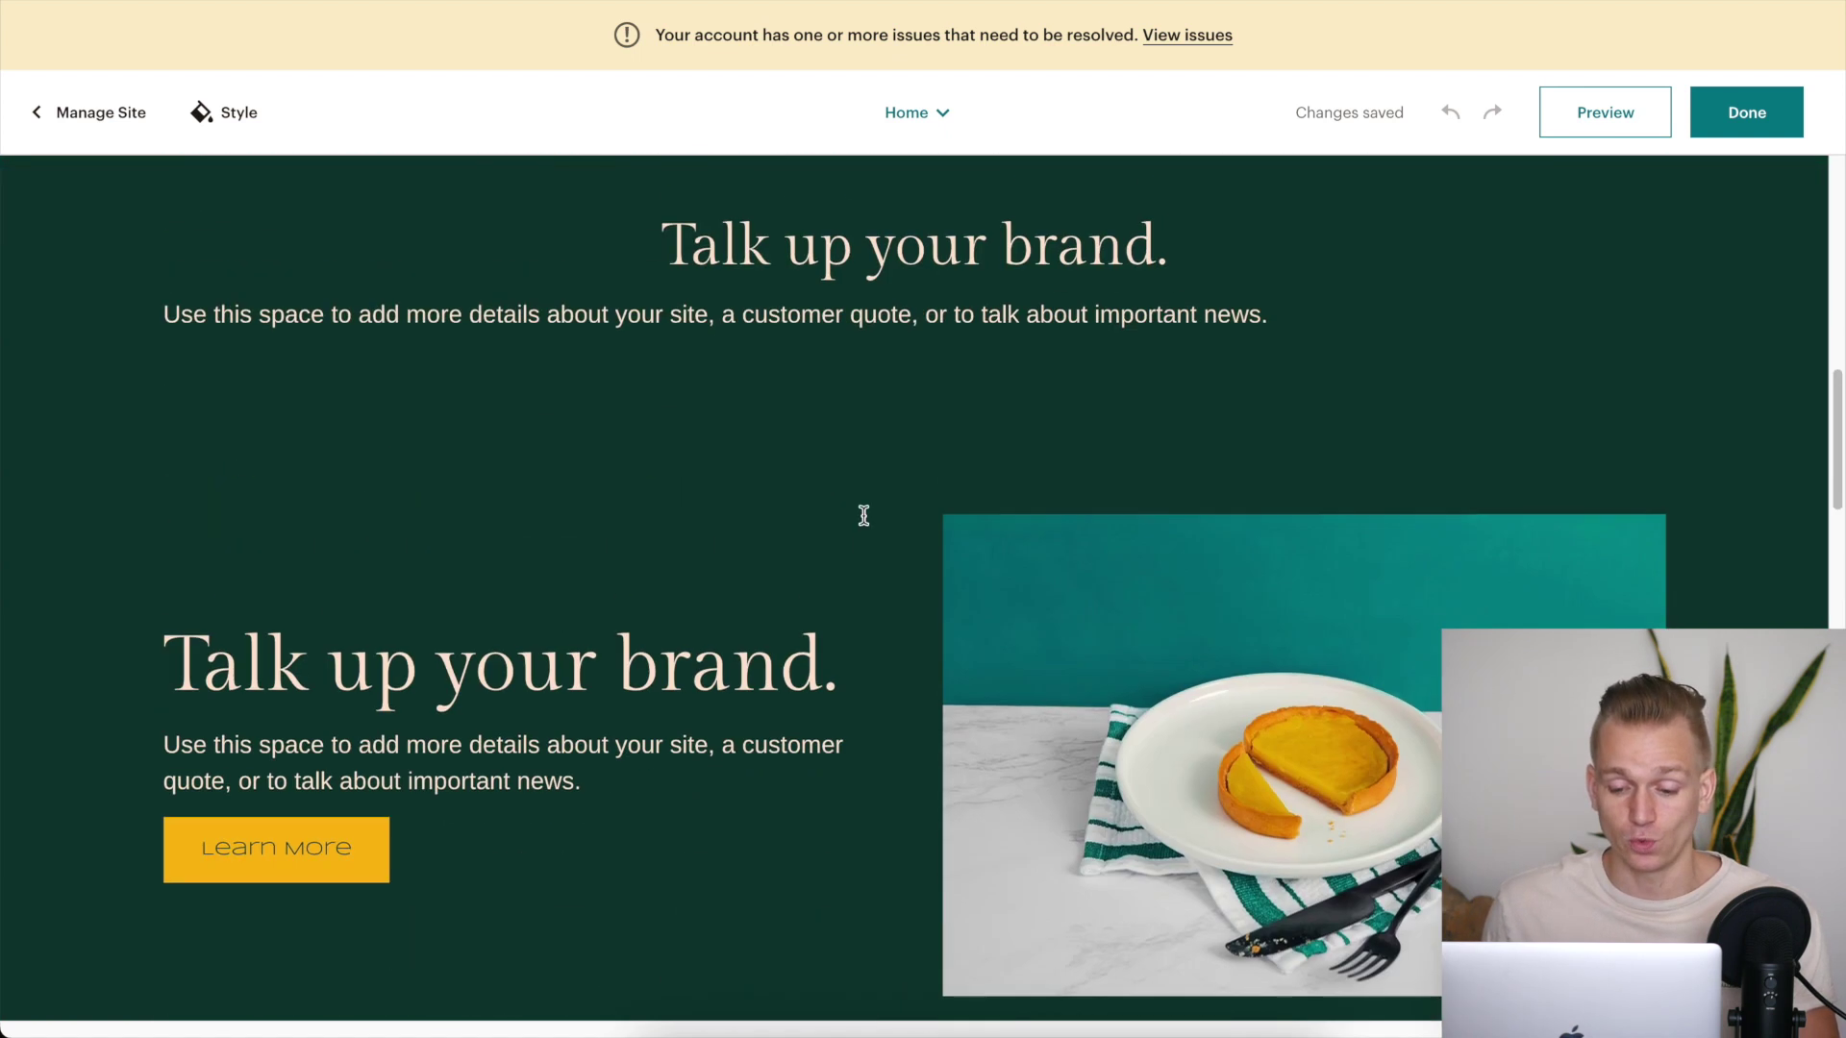
pyautogui.scroll(2, 864, 519)
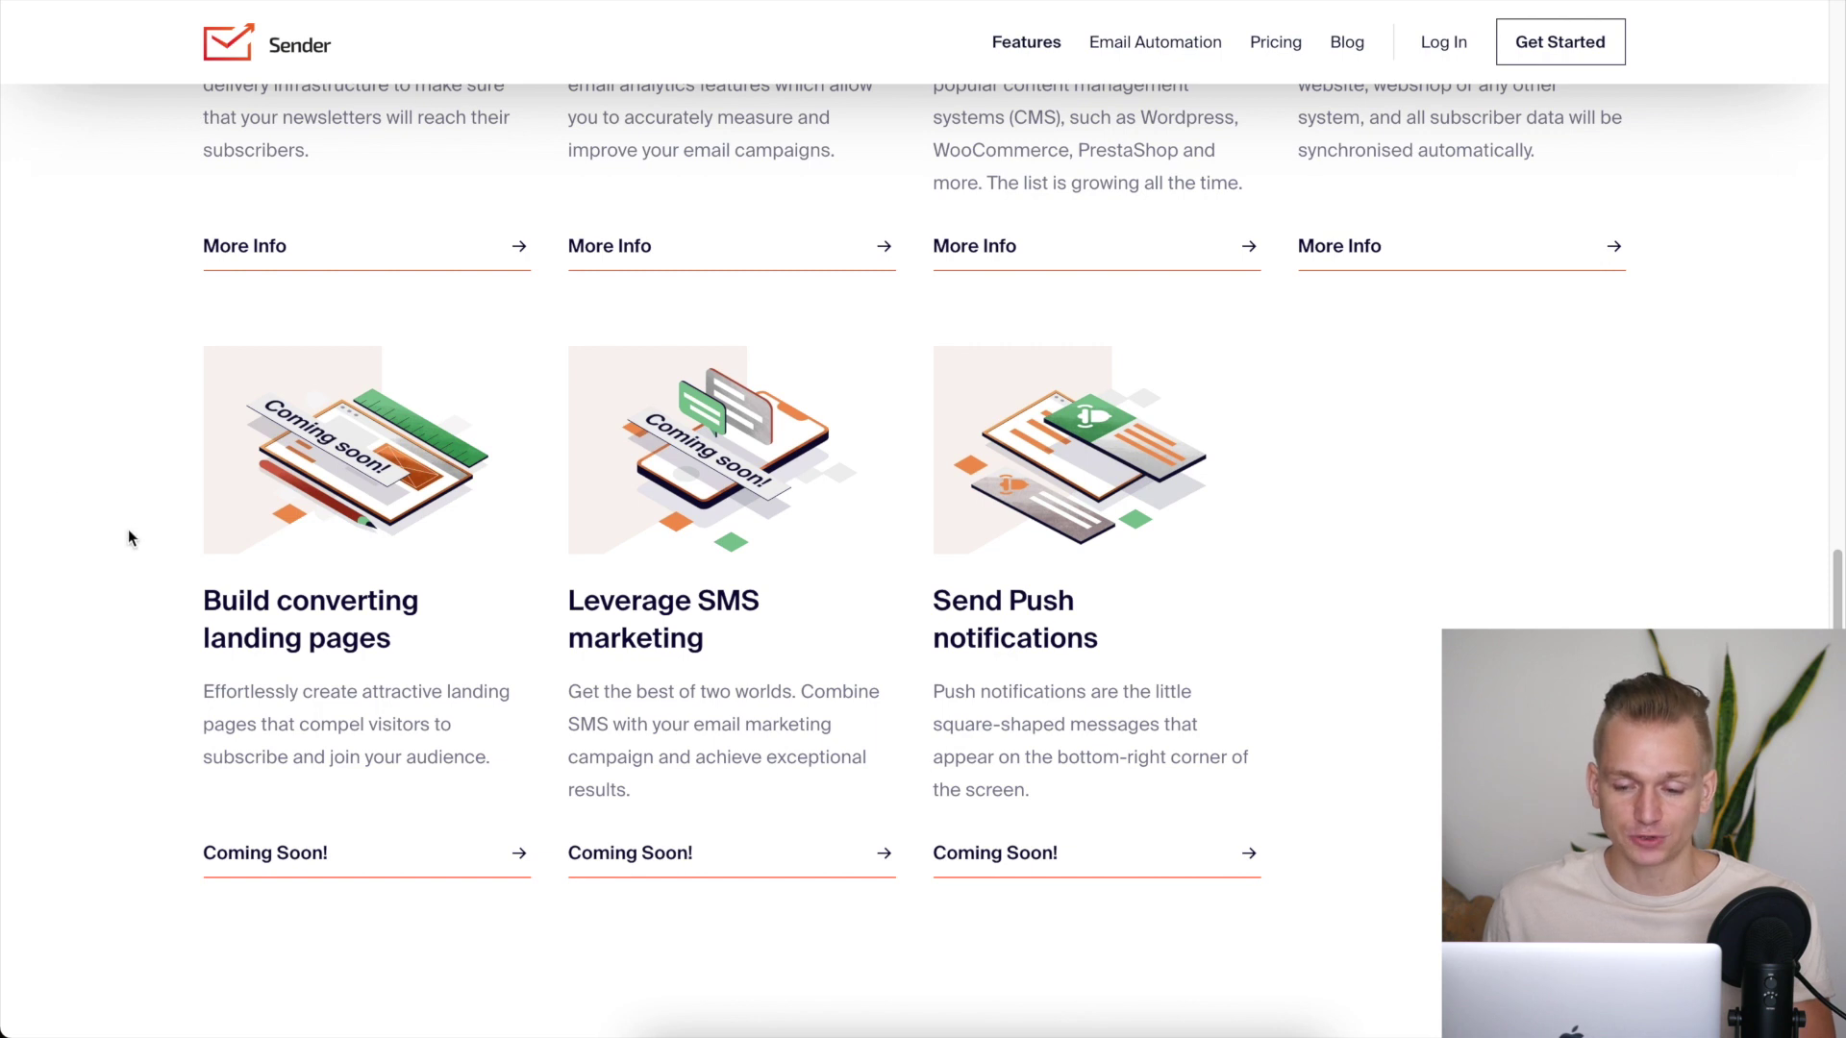
# - Scroll Sender's Features page to the Coming Soon cards for landing pages, SMS and push
pyautogui.scroll(-2, 158, 606)
pyautogui.scroll(5, 158, 605)
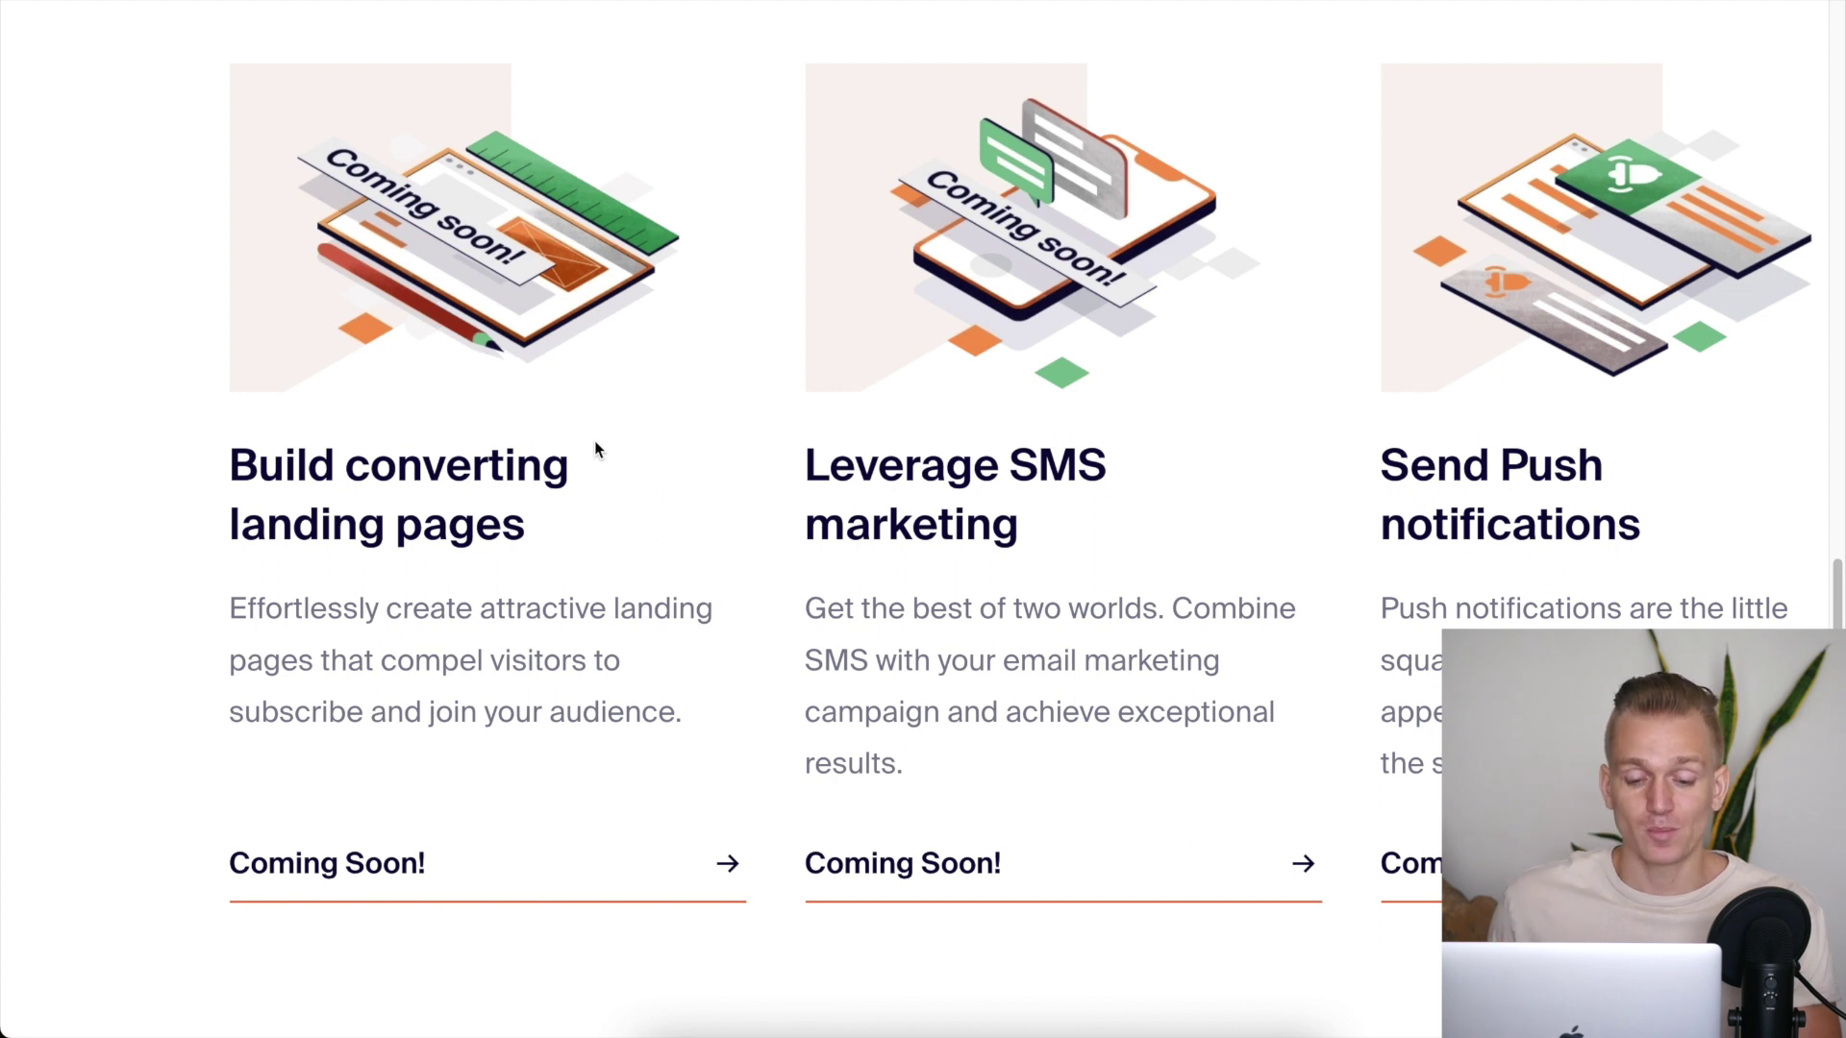
pyautogui.scroll(-1, 594, 444)
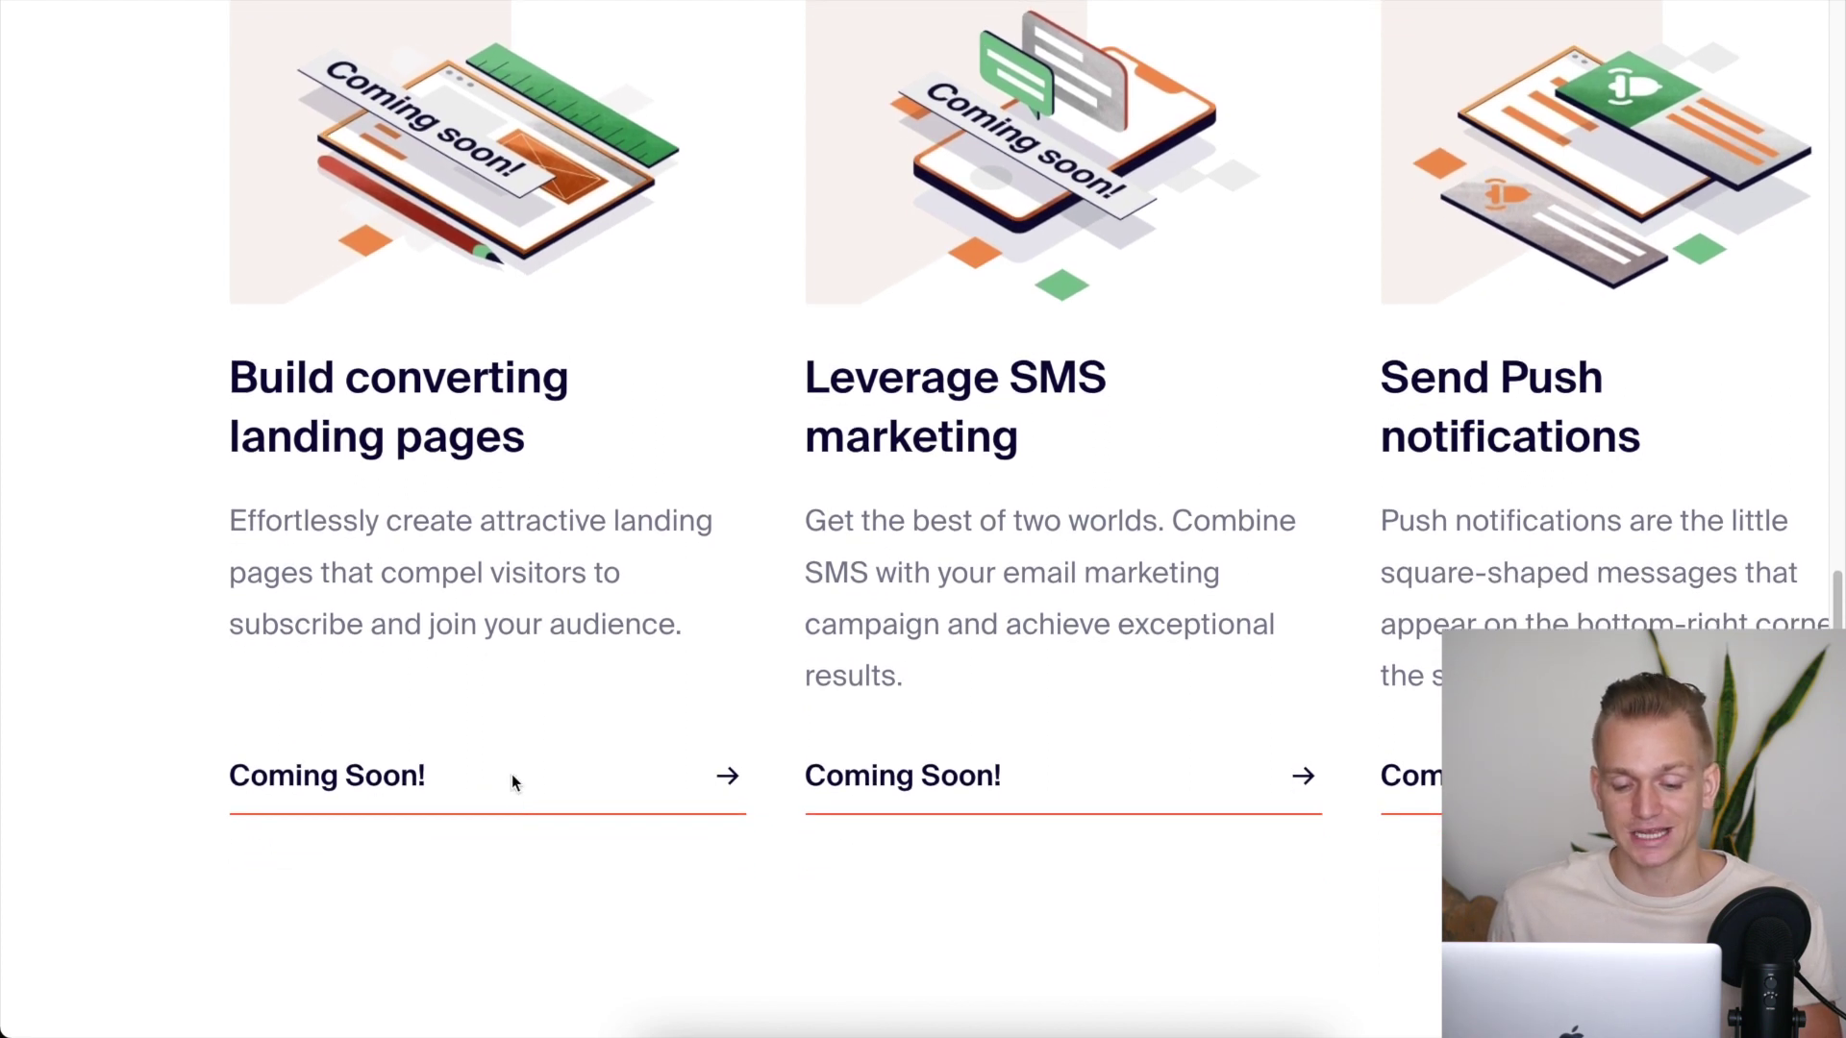
pyautogui.scroll(2, 507, 795)
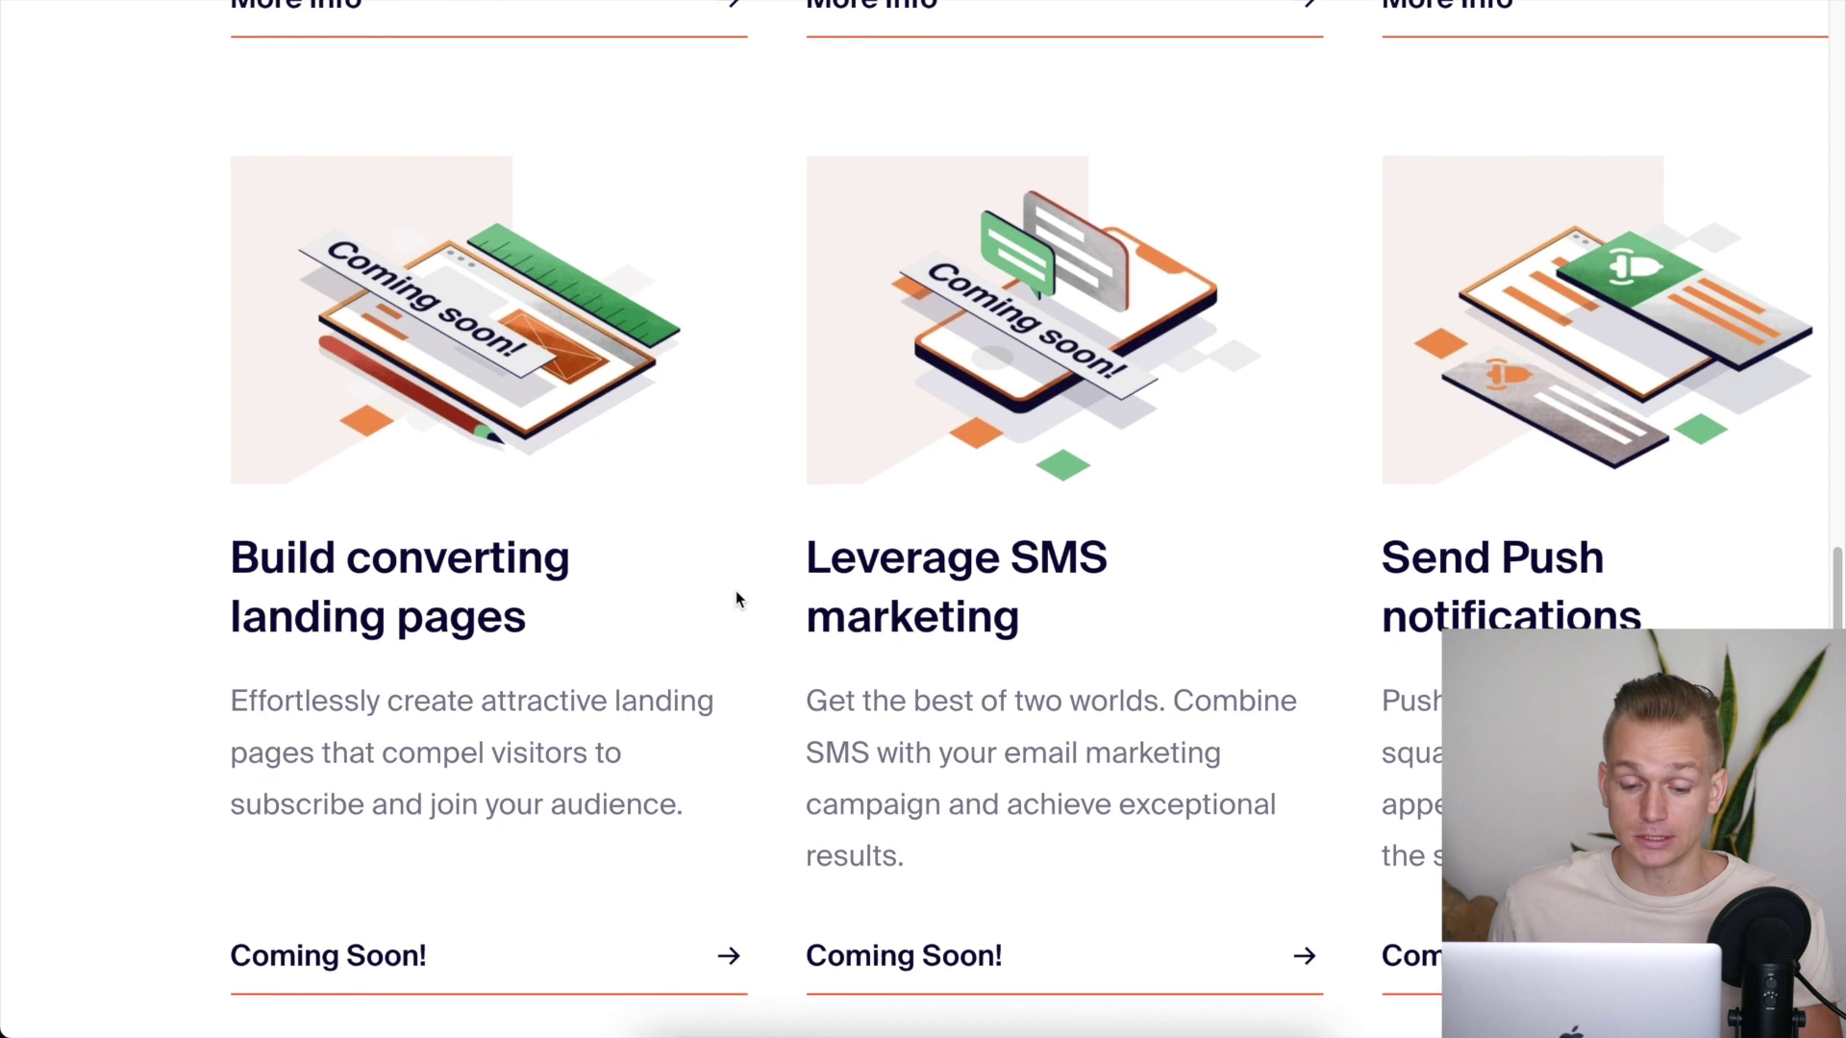
pyautogui.scroll(-1, 736, 591)
pyautogui.hscroll(5, 735, 590)
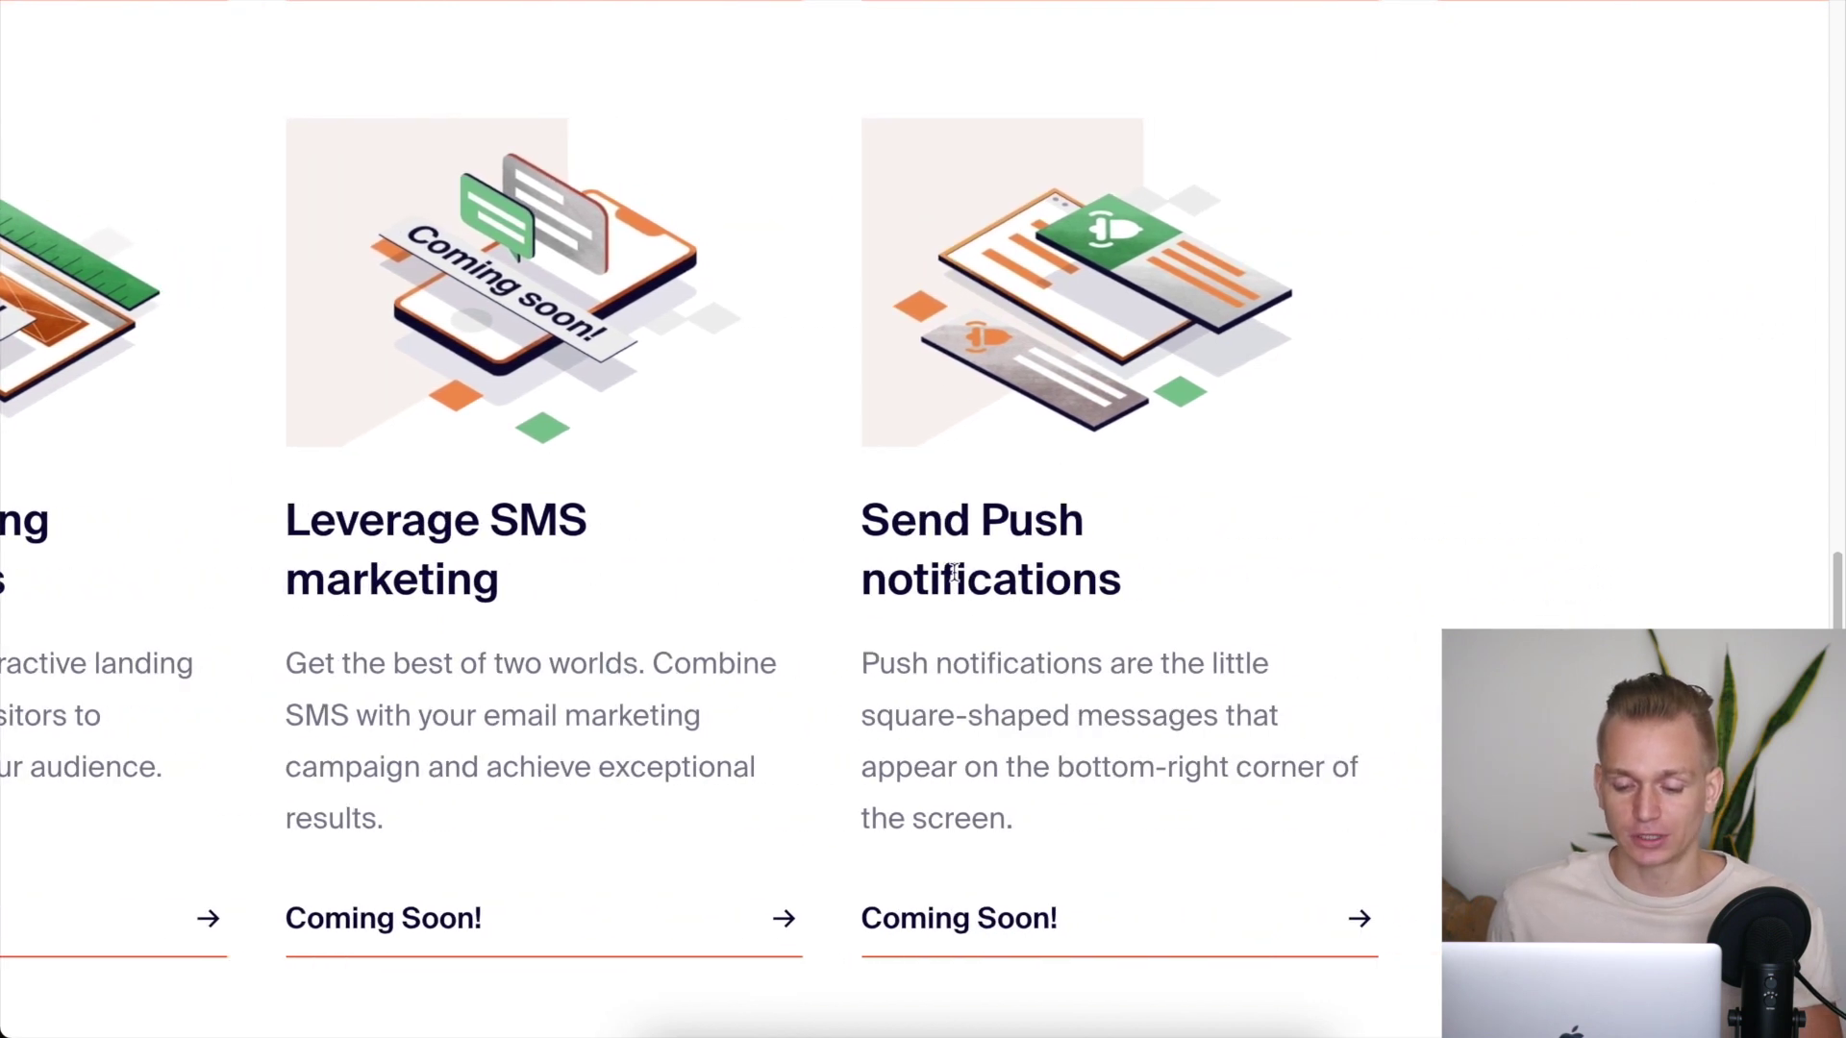
pyautogui.scroll(-5, 1150, 575)
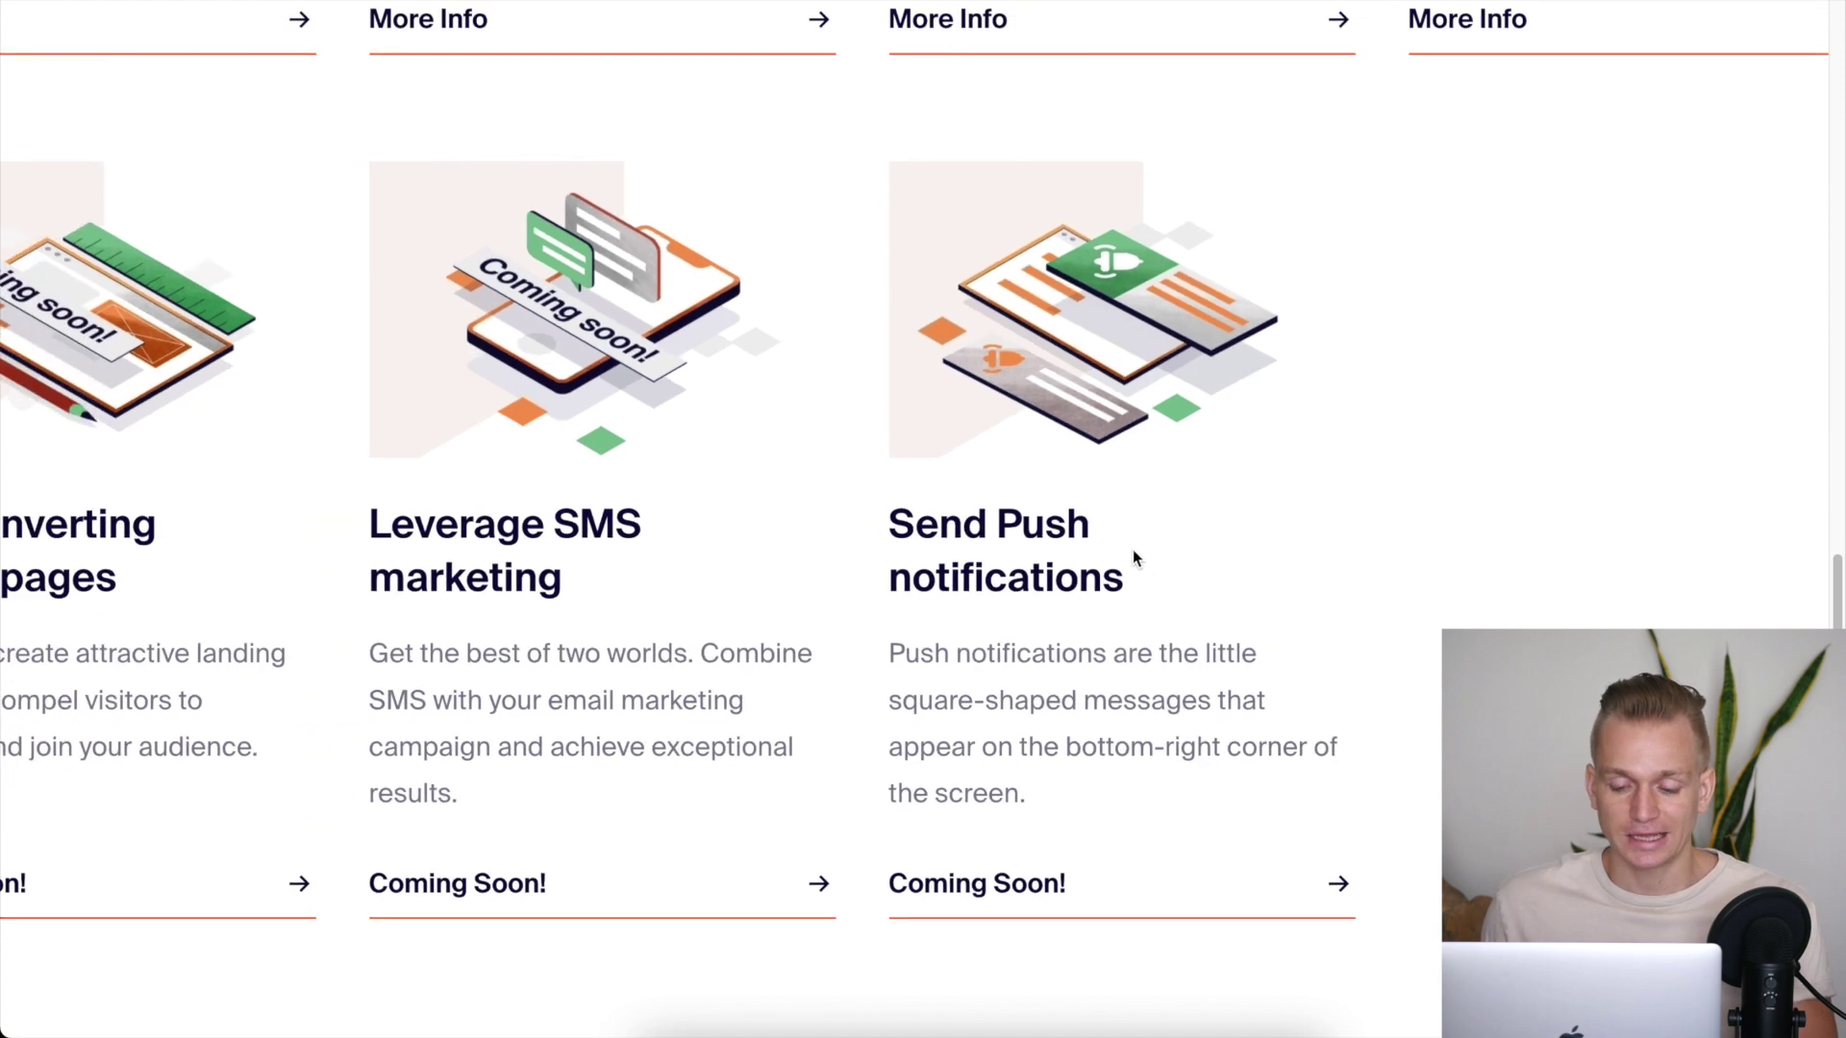
pyautogui.scroll(1, 1130, 556)
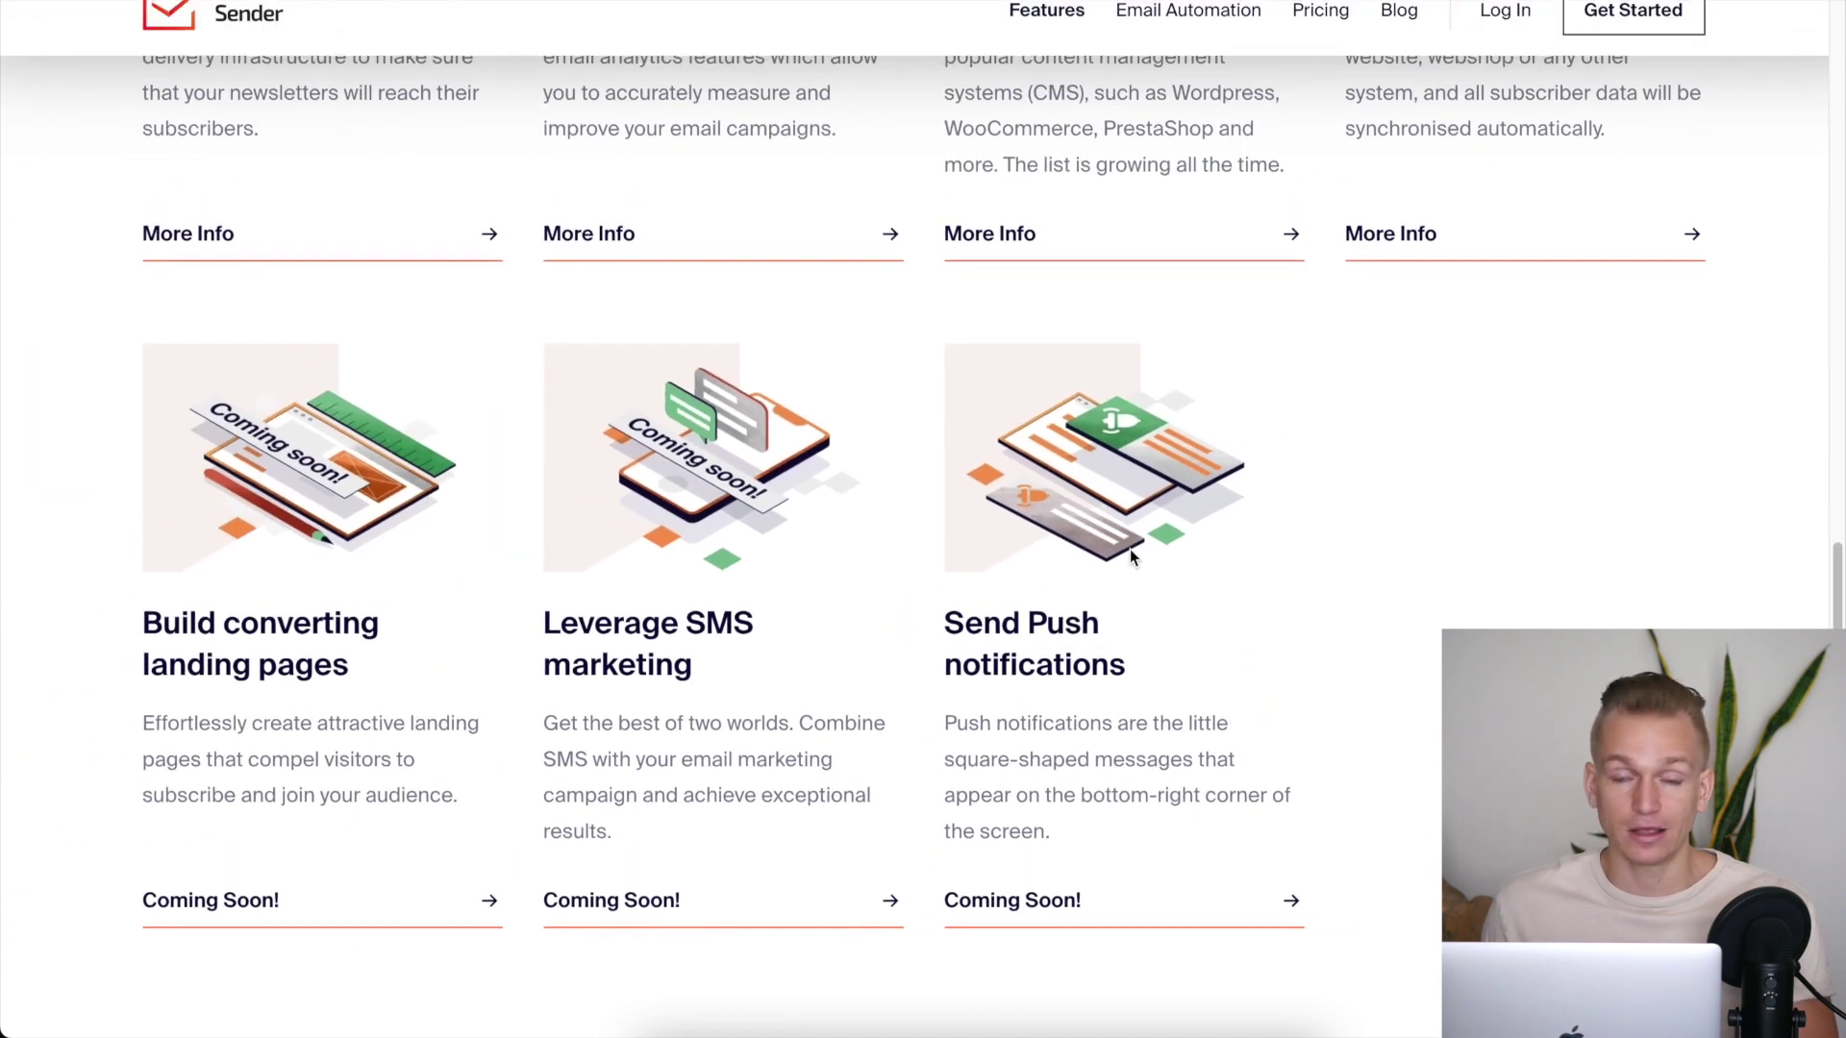
pyautogui.scroll(3, 1129, 556)
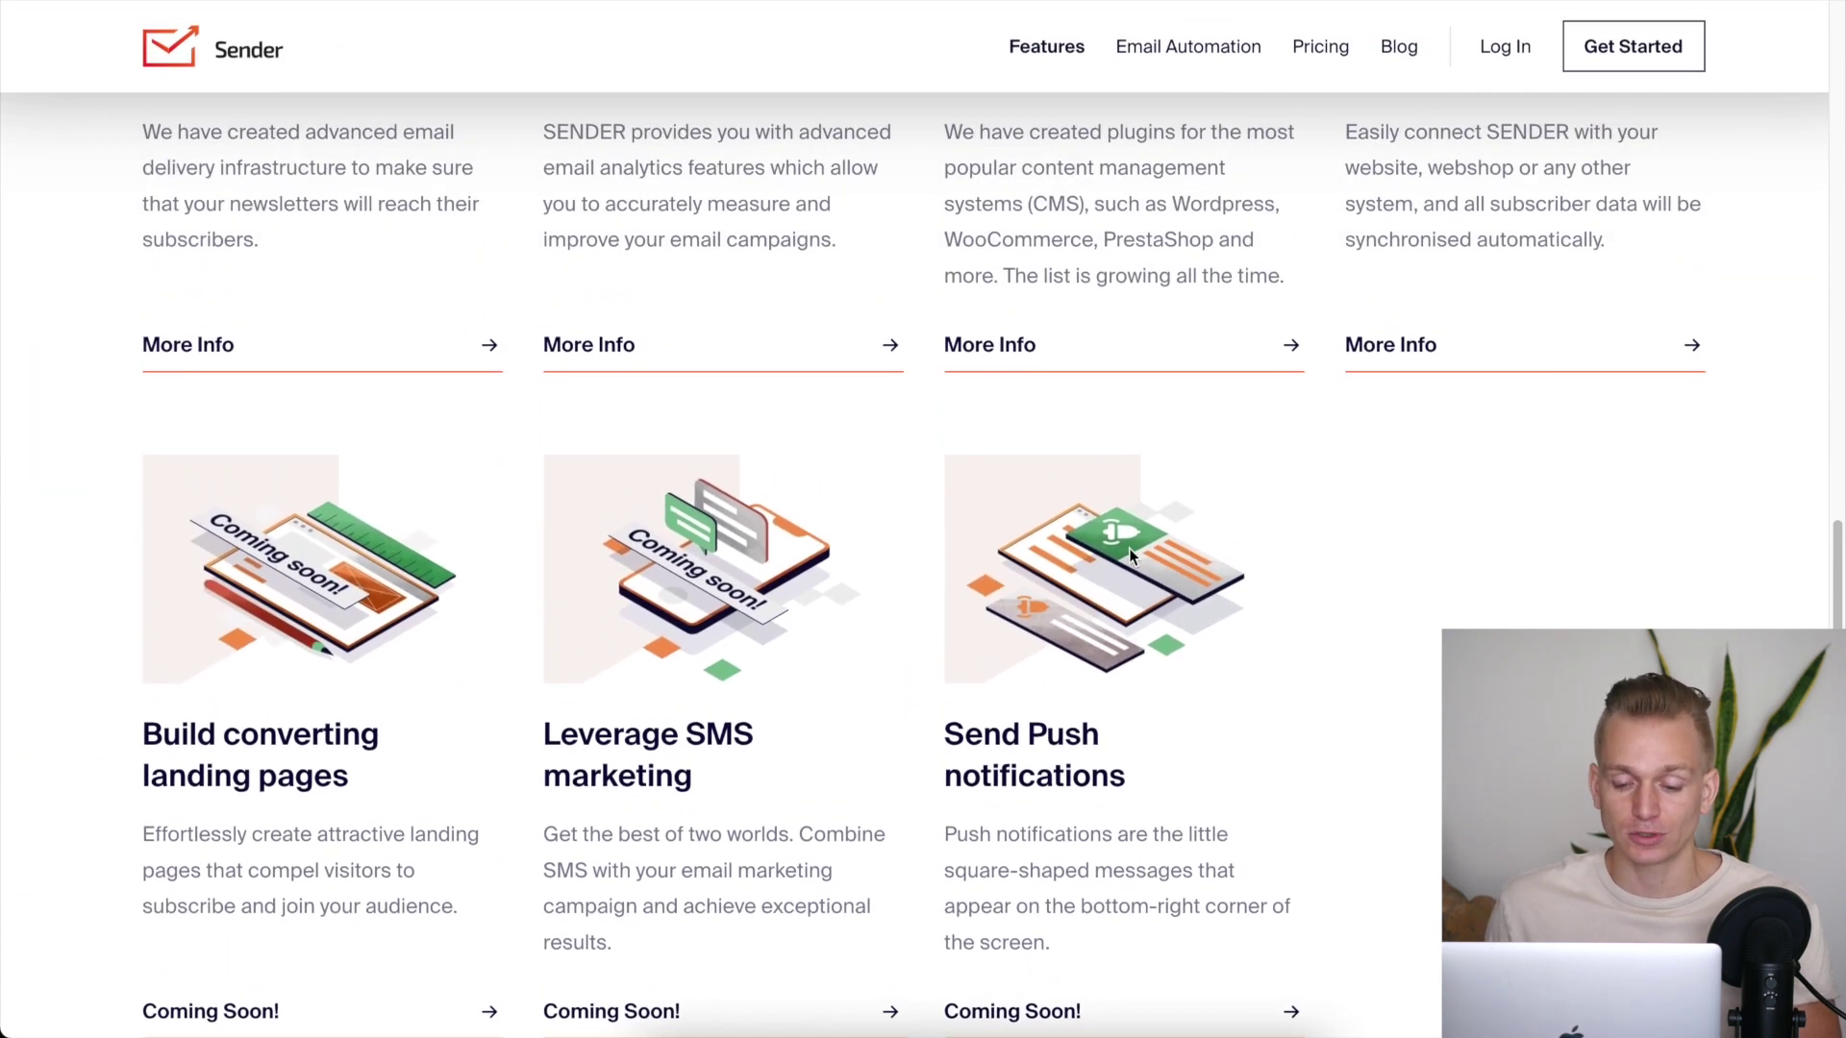